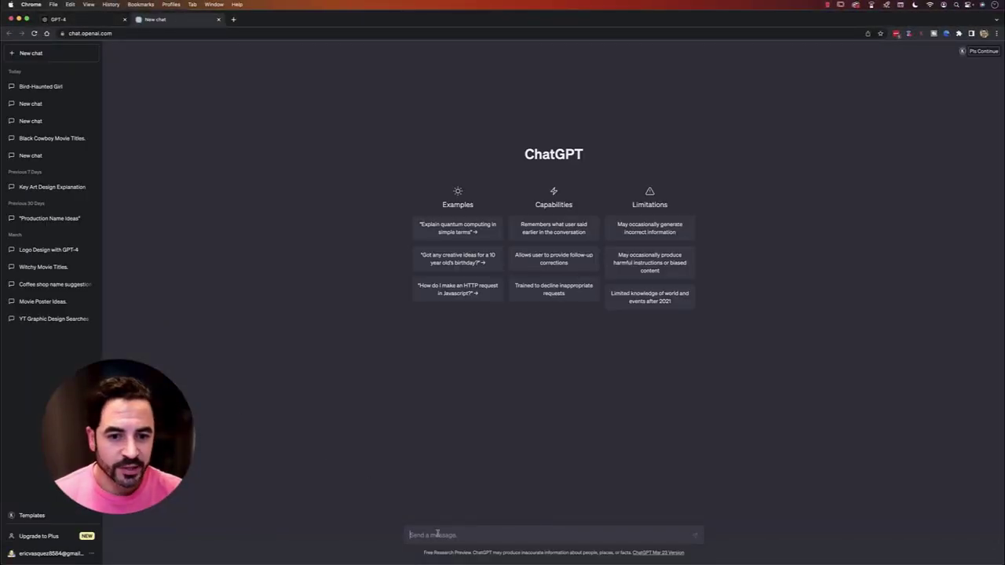
- Ask ChatGPT to give a list of 20 movie titles for a movie about a girl who is haunted by crows
text(g)
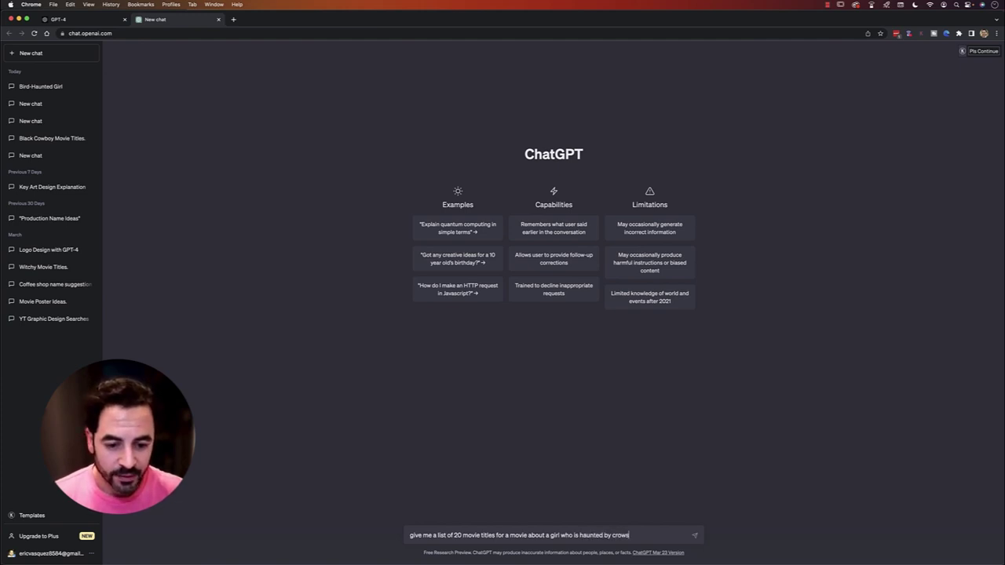
key(Return)
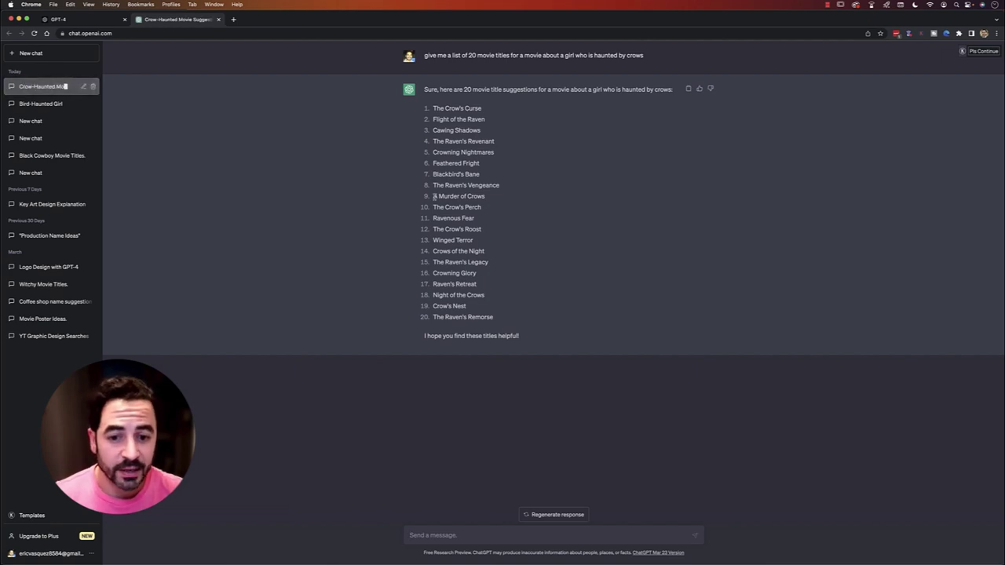
- Review the suggested titles, highlighting "A Murder of Crows", "Winged Terror" and "Night of the Crows" as candidates
drag(434, 197, 506, 200)
click(499, 223)
drag(434, 240, 493, 243)
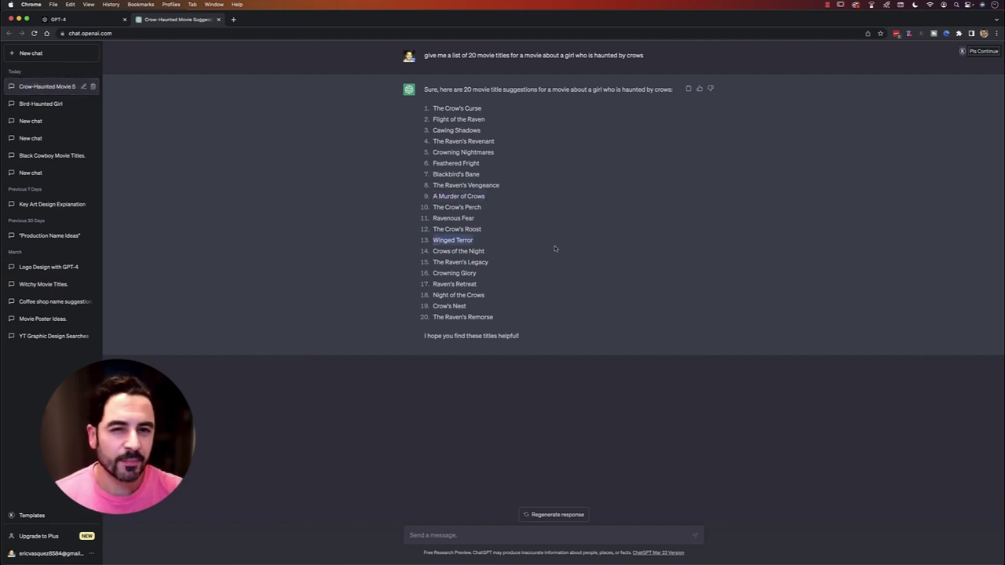
click(526, 261)
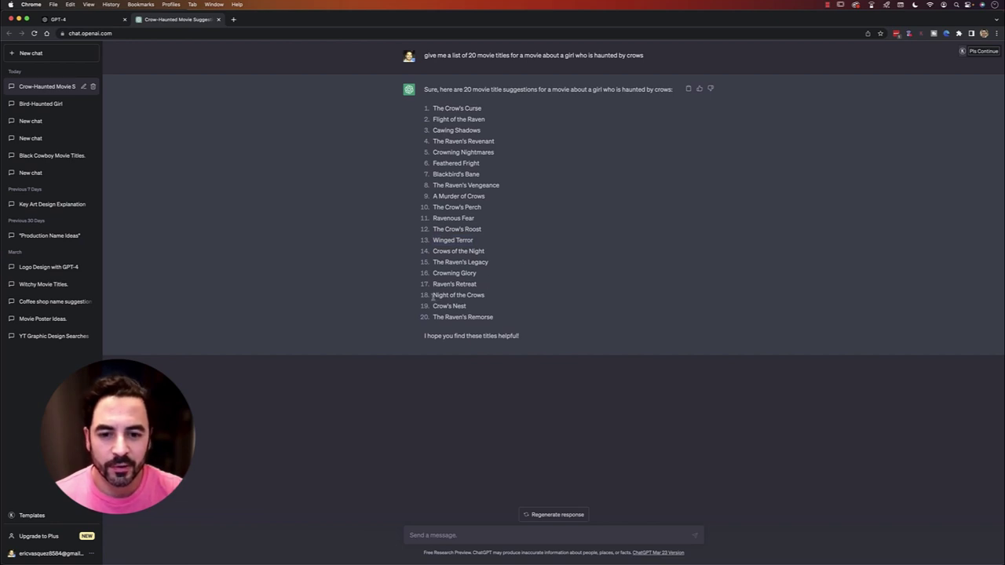
drag(433, 296, 506, 297)
click(527, 300)
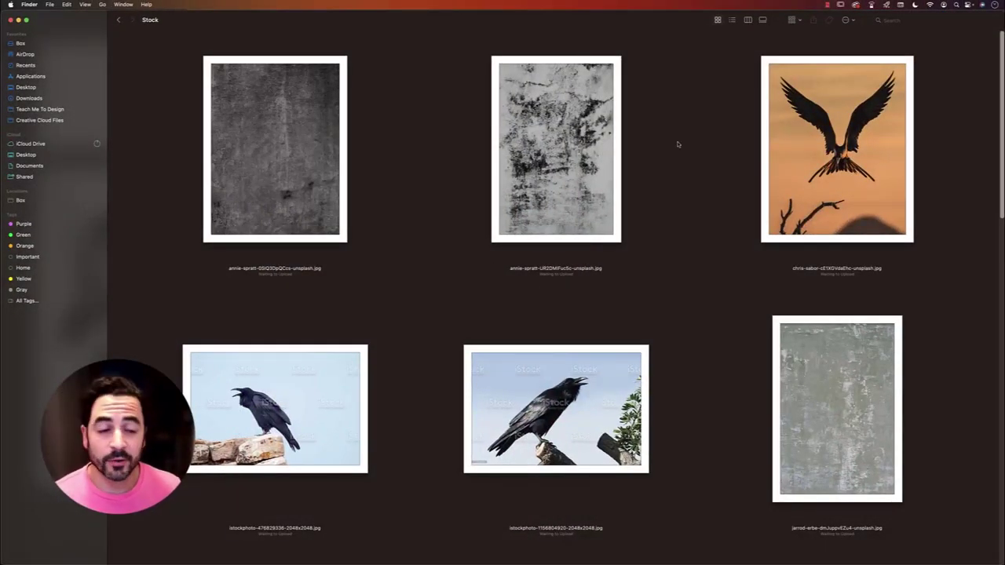
- Switch to Finder and look through the crow photos and texture images in the Stock folder
scroll(678, 144, down, 5)
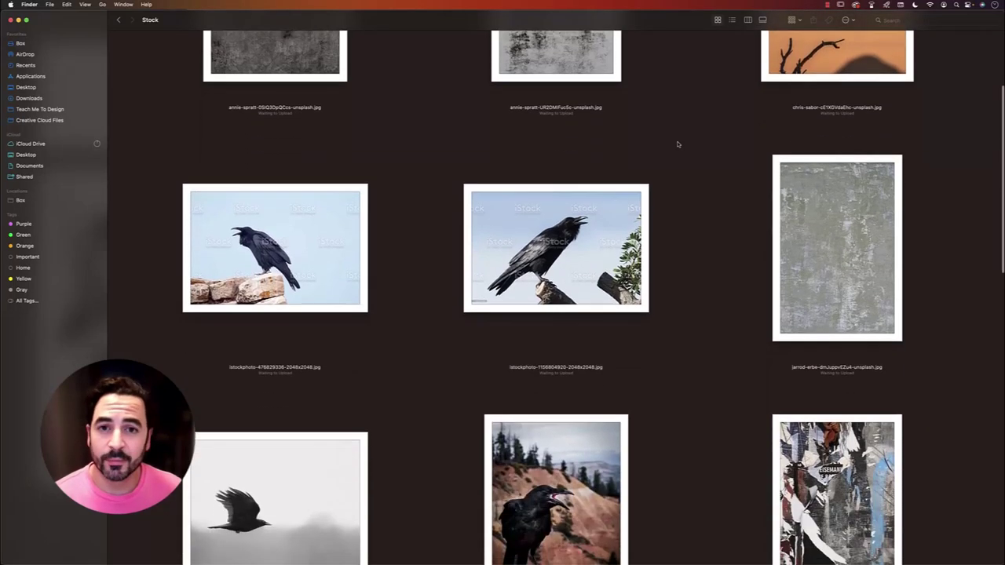
scroll(677, 143, down, 6)
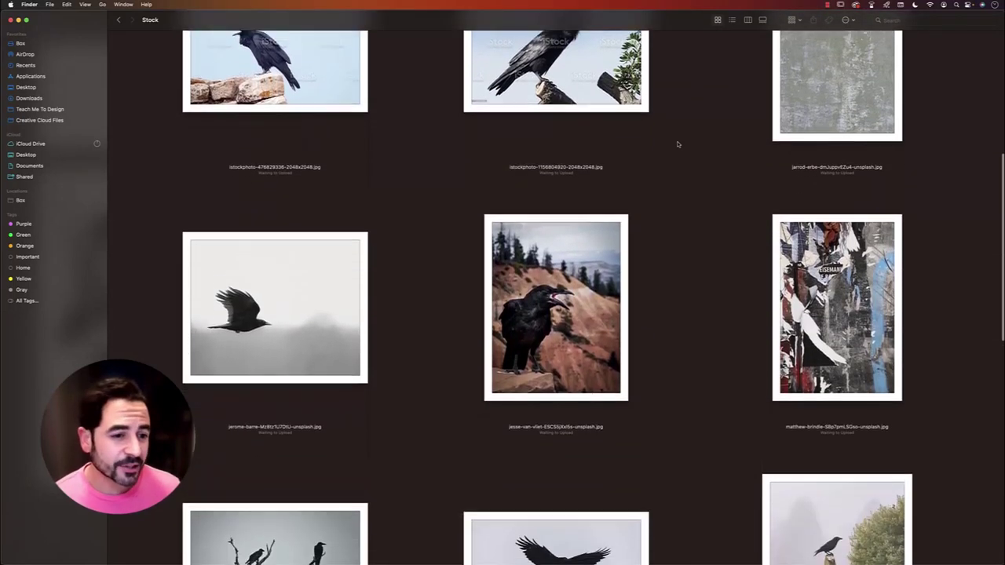
scroll(677, 144, down, 7)
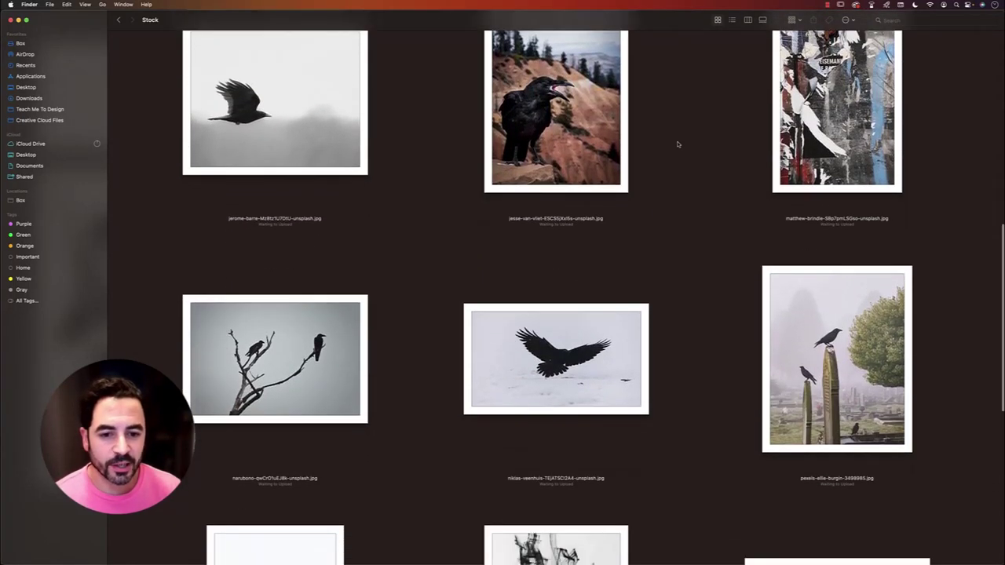
scroll(677, 144, down, 5)
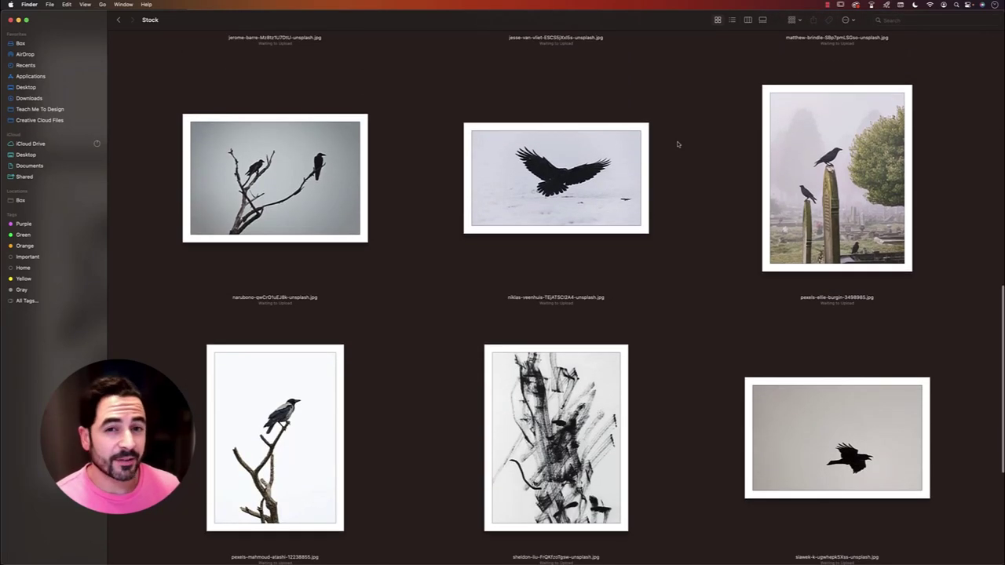
scroll(678, 144, down, 7)
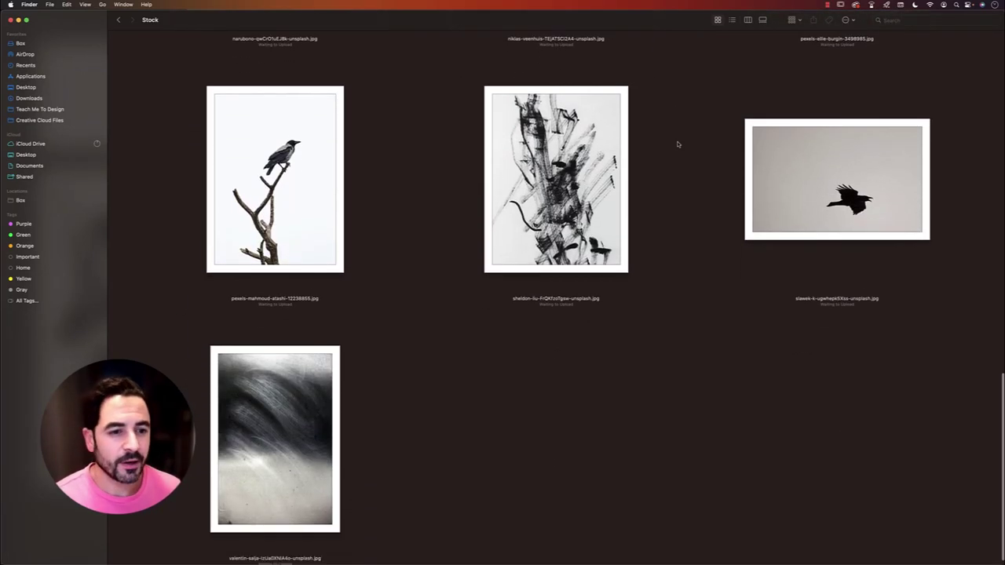
scroll(678, 144, down, 1)
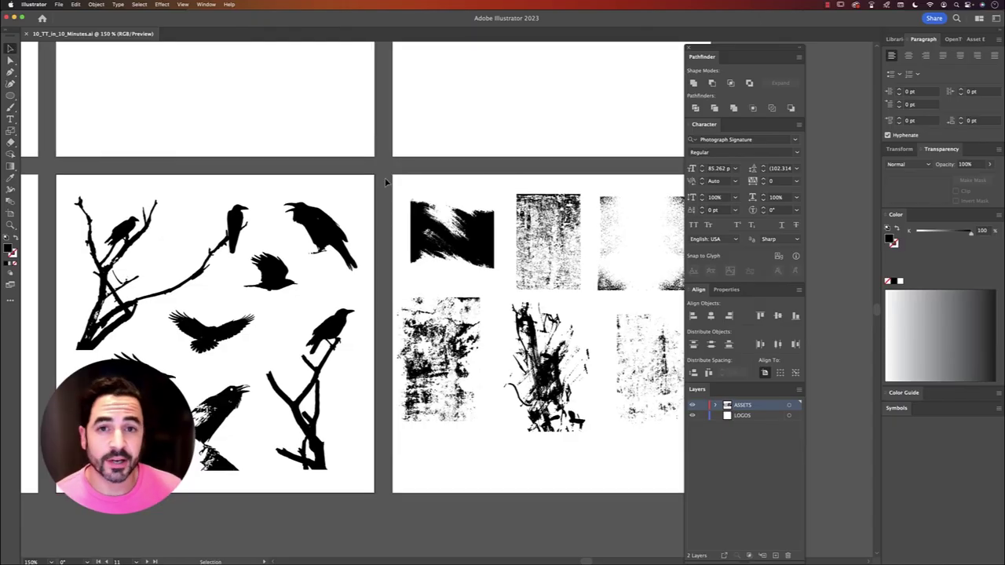
- Switch to Illustrator and examine the crow silhouettes and the texture shapes on the two asset artboards
click(328, 230)
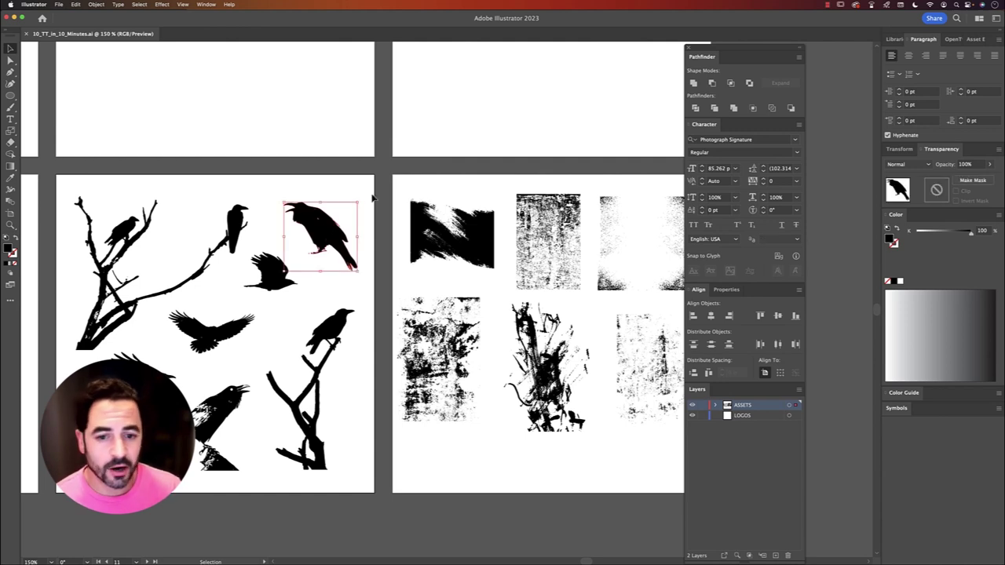
click(373, 200)
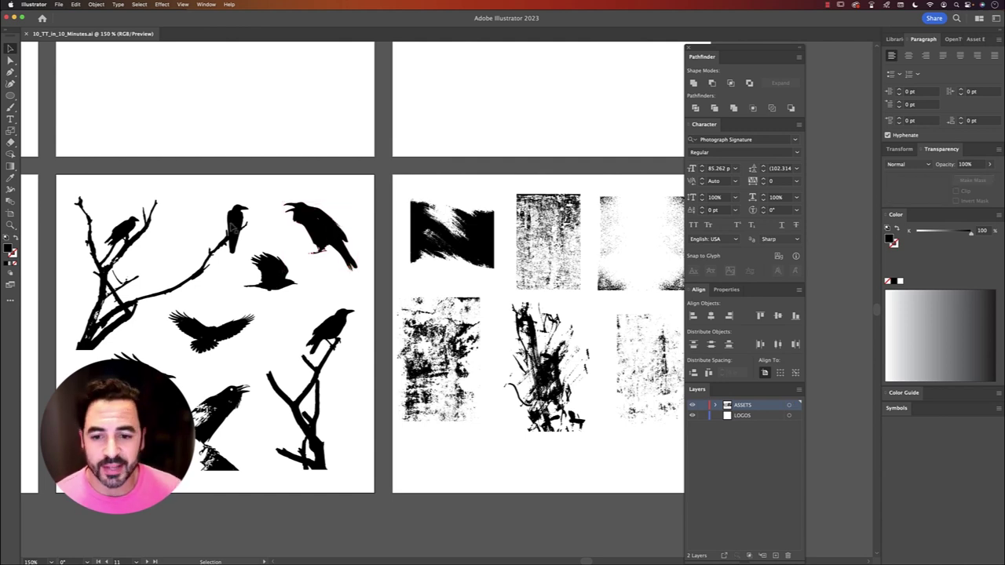
click(232, 227)
scroll(267, 204, left, 1)
click(317, 174)
click(574, 244)
- View all twelve artboards and toggle the ASSETS layer off and on again to check what it contains
key(super+minus)
key(super+minus)
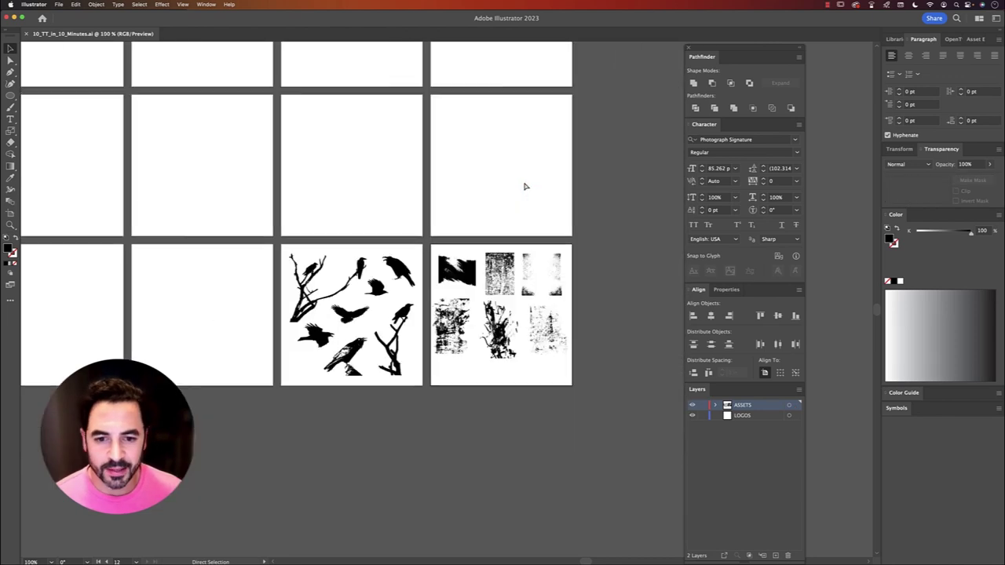
key(super+minus)
drag(366, 175, 454, 271)
click(692, 406)
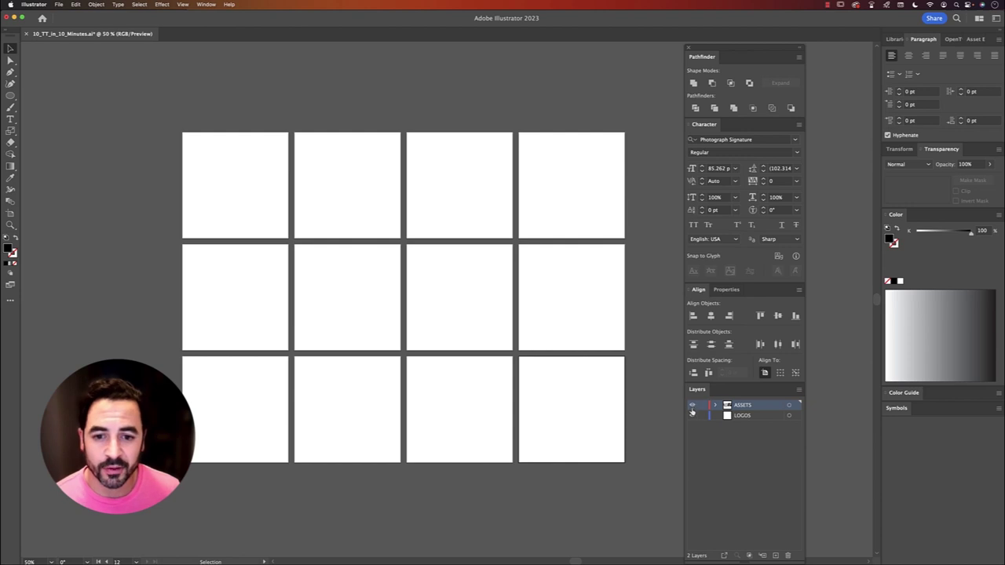
click(693, 407)
- Make the LOGOS layer and the first artboard active, and save the document
click(751, 416)
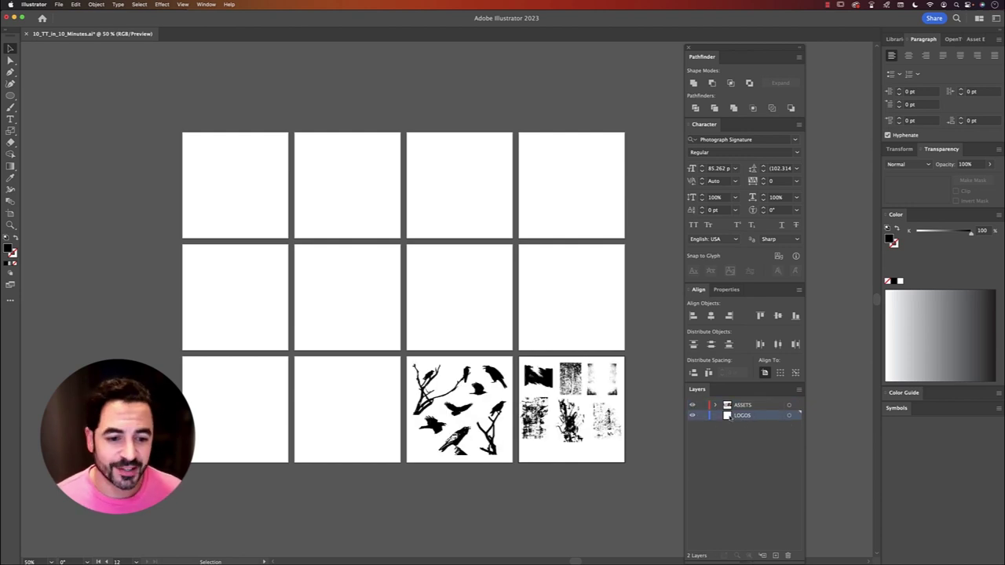
click(264, 184)
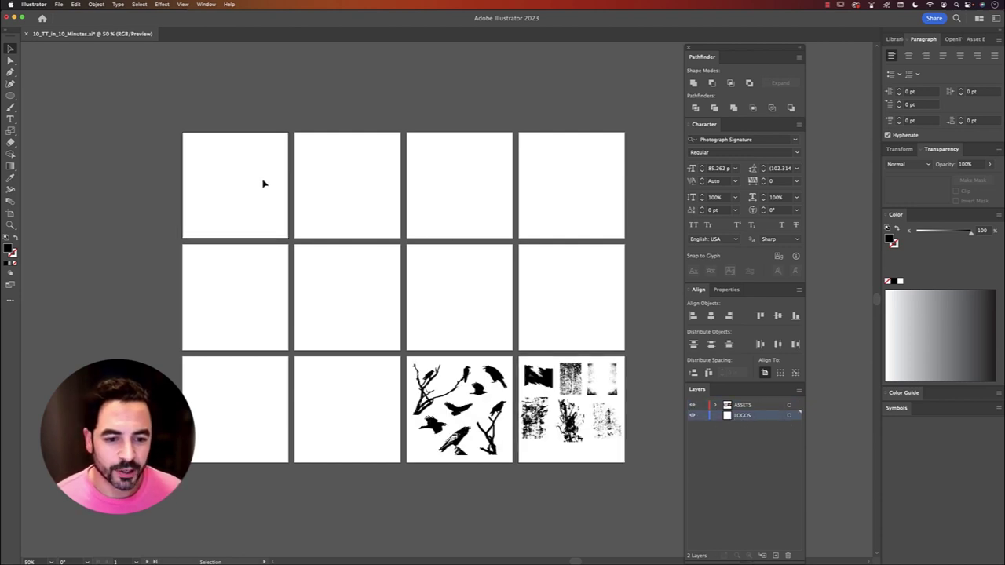
key(a)
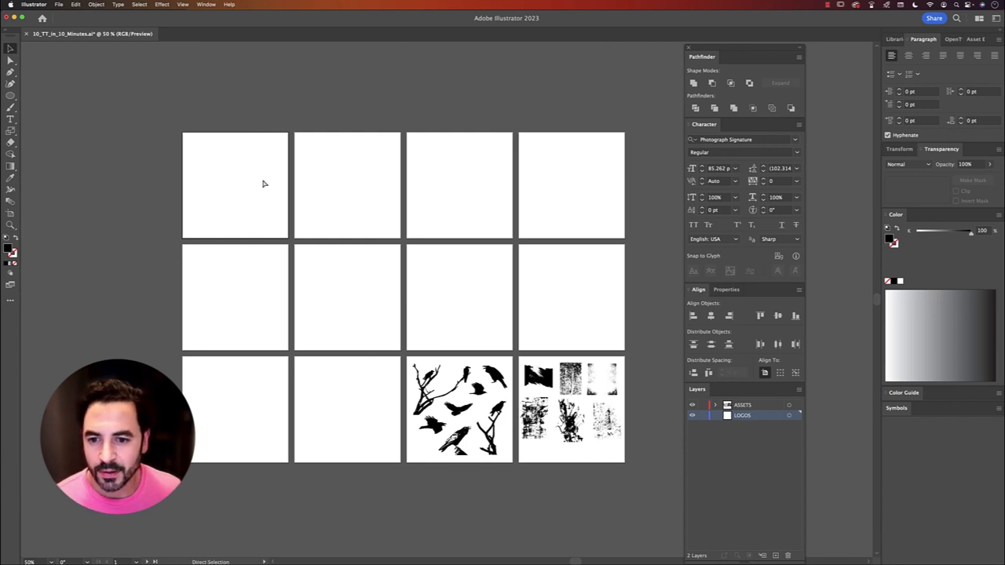
key(super+s)
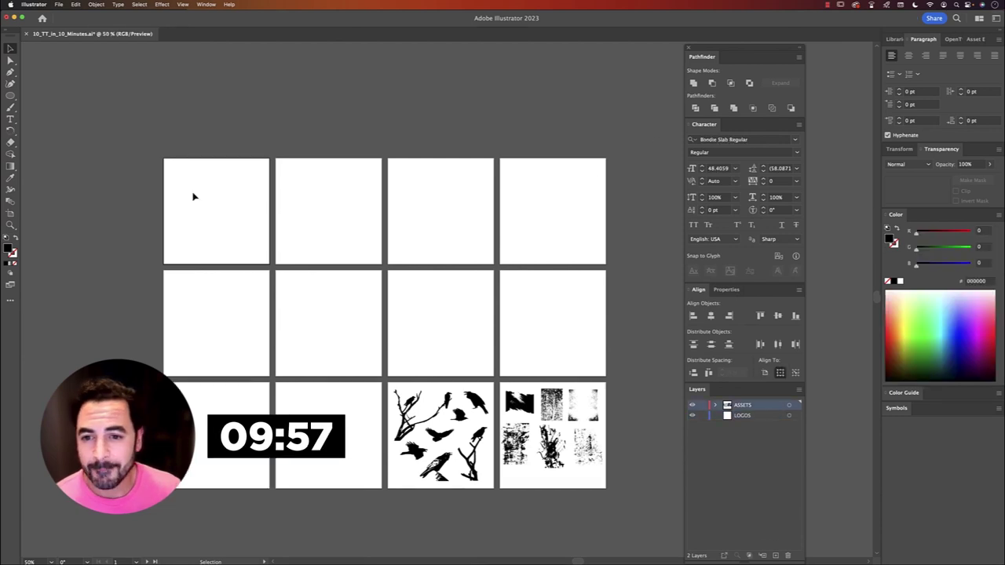
- Add the word "A" on the first artboard in Bondie Slab Regular, and duplicate it below as "MURDER"
key(super+0)
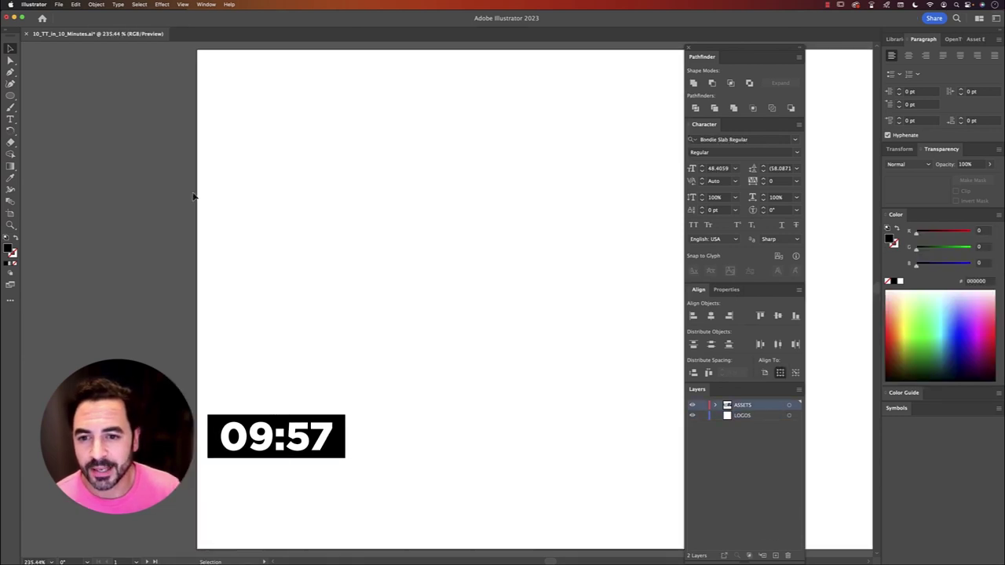
key(t)
click(271, 119)
text(A)
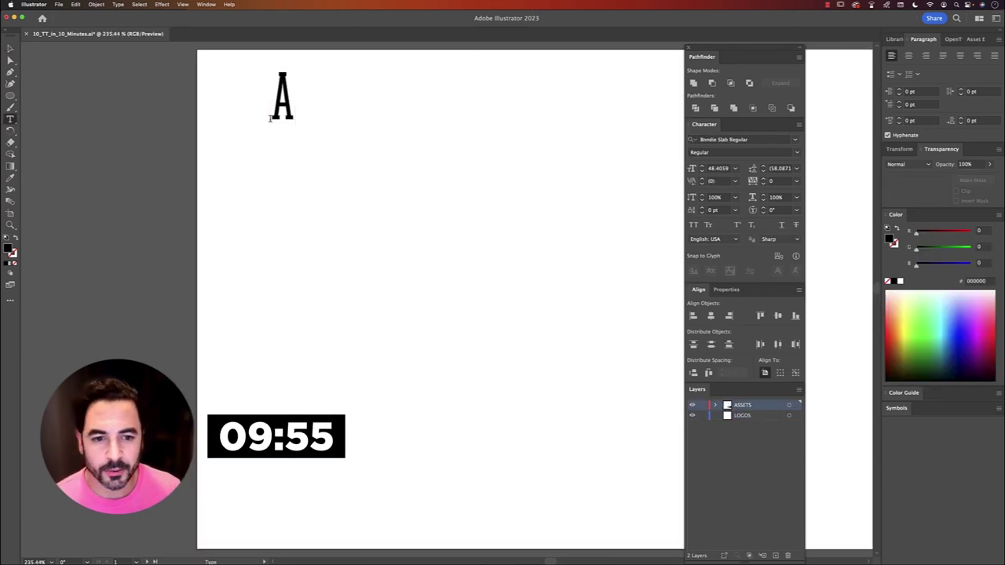
key(Escape)
drag(289, 114, 289, 171)
double_click(289, 171)
text(MURDER)
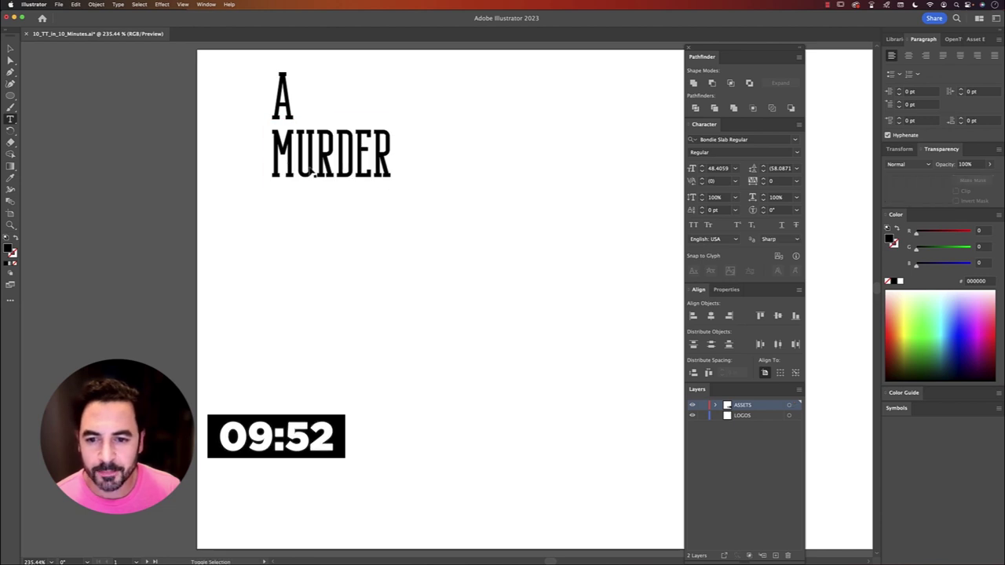
- Duplicate the "MURDER" text downward and change the copies to "OF" and "CROWS" as separate text objects
key(Escape)
drag(334, 157, 308, 289)
double_click(334, 225)
text(OF)
key(Escape)
double_click(308, 289)
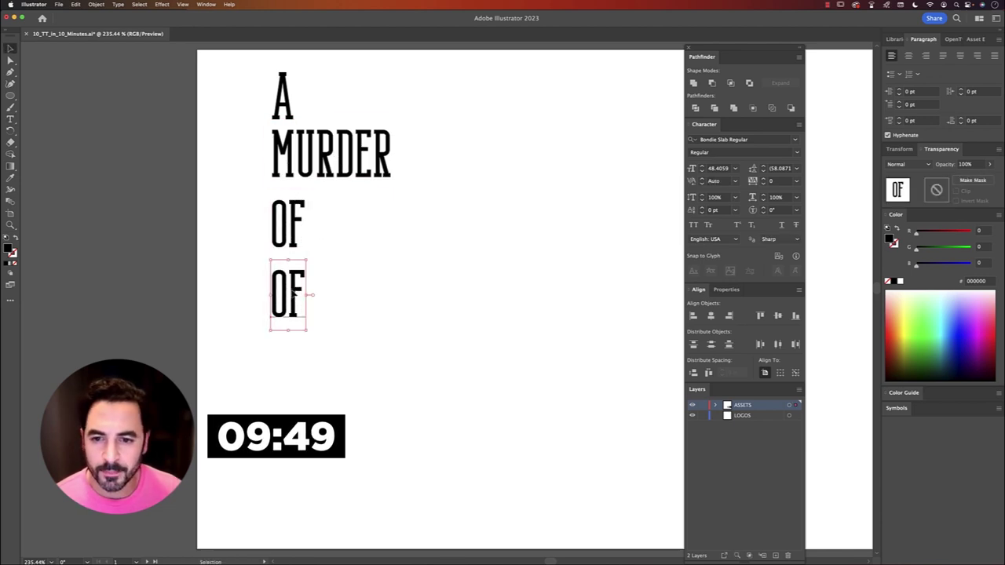
text(CROWS)
key(Escape)
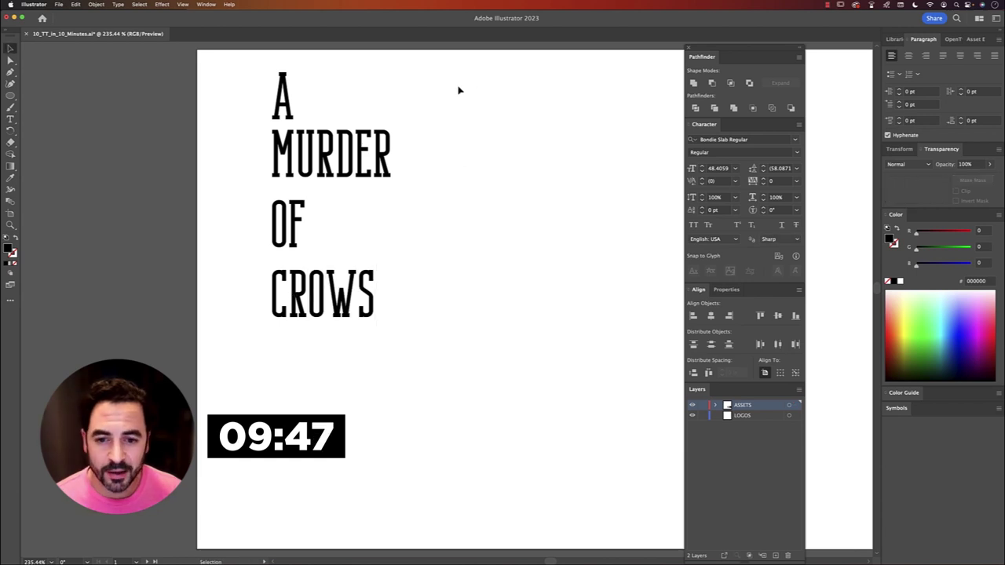
- Scale all four title words up together to about 76.6 pt on the first artboard
drag(455, 87, 208, 382)
drag(398, 333, 605, 489)
key(super+1)
drag(447, 351, 73, 240)
- Copy the stacked title words and paste them in the same position onto the other three artboards of the first row
key(super+c)
click(343, 228)
key(super+f)
click(592, 195)
key(super+shift+v)
scroll(511, 191, right, 5)
click(529, 195)
key(super+shift+v)
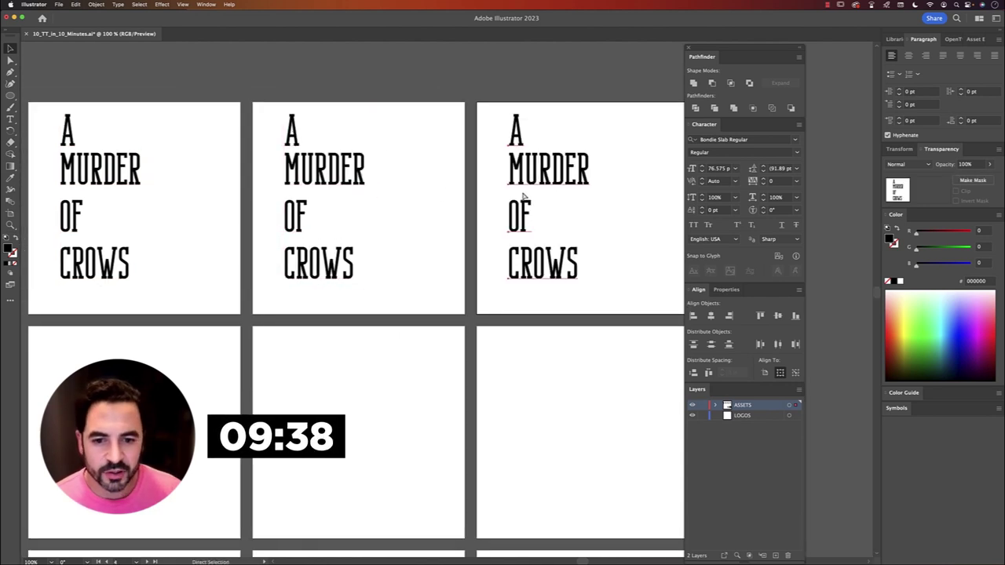
- Set the title words on the first row's fourth artboard in the Abril Fatface font
key(super+minus)
click(519, 228)
drag(495, 230, 420, 355)
click(741, 141)
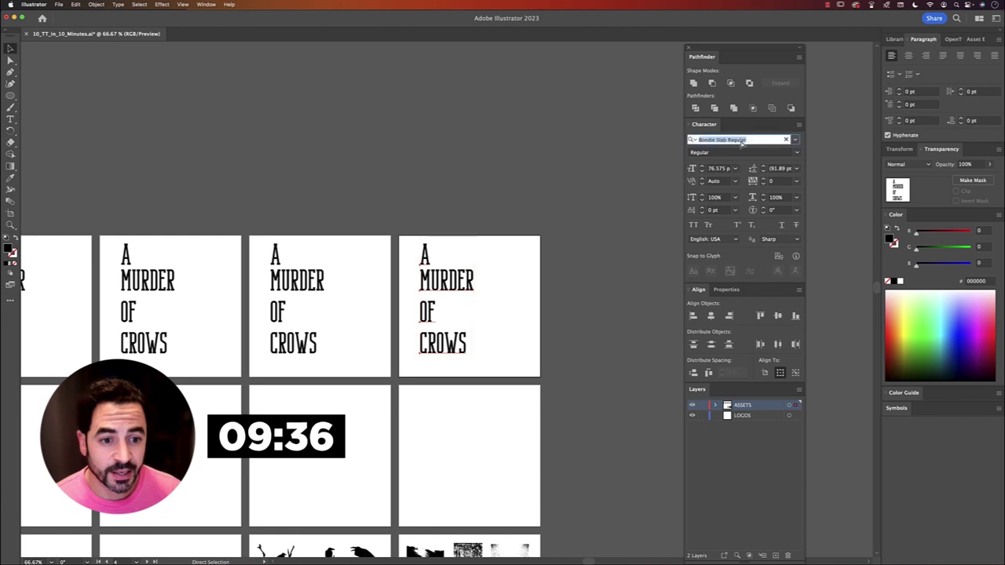
text(abril)
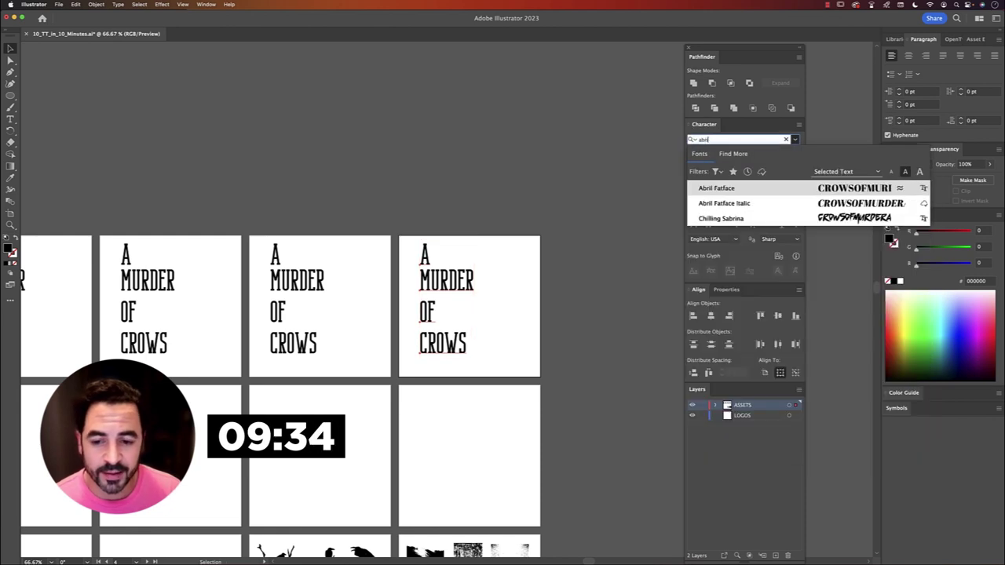
key(Return)
click(556, 299)
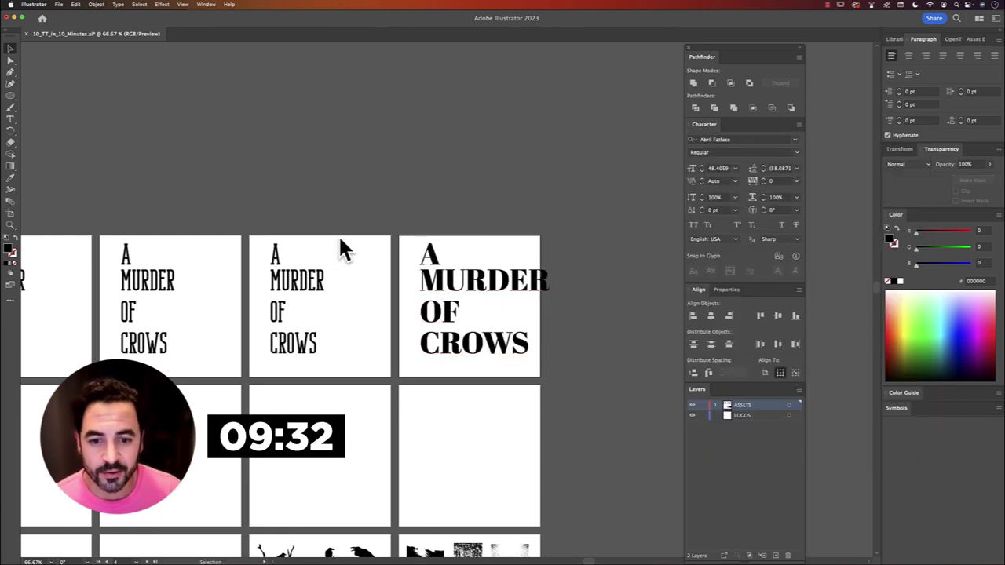
- Set the title on the first row's third artboard in Blackriver Bold and scale it down to fit the artboard
click(322, 255)
click(742, 140)
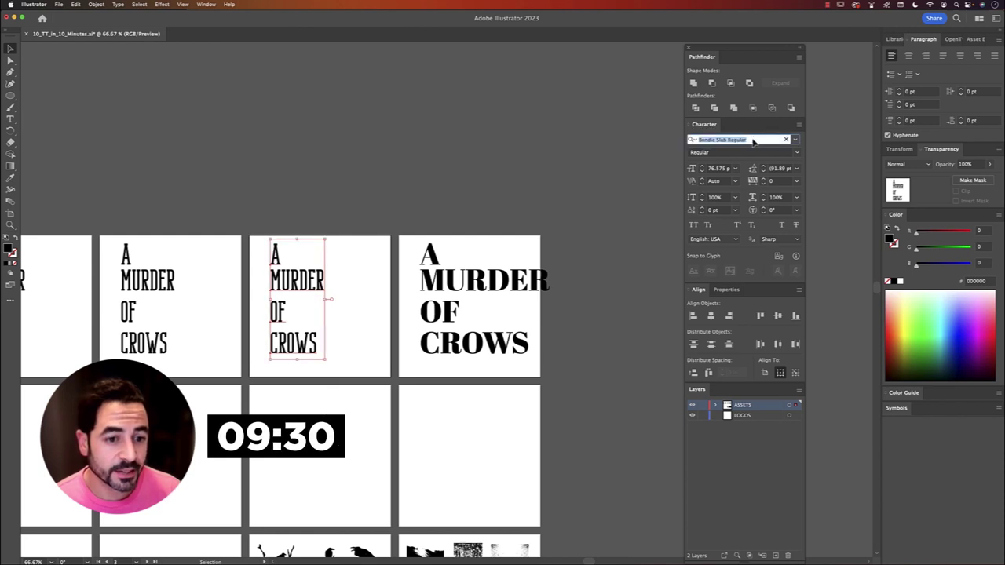
text(blackriv)
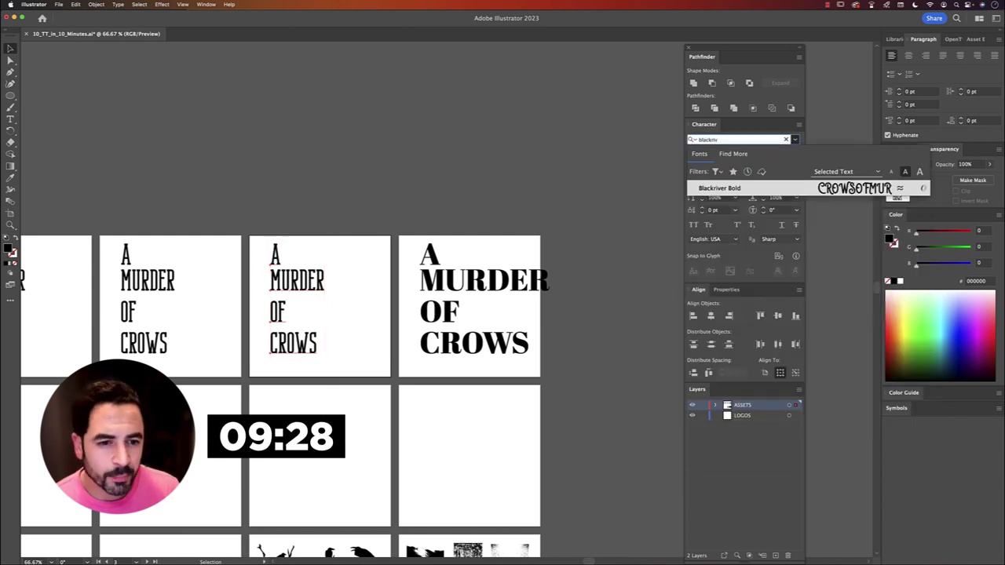
key(Return)
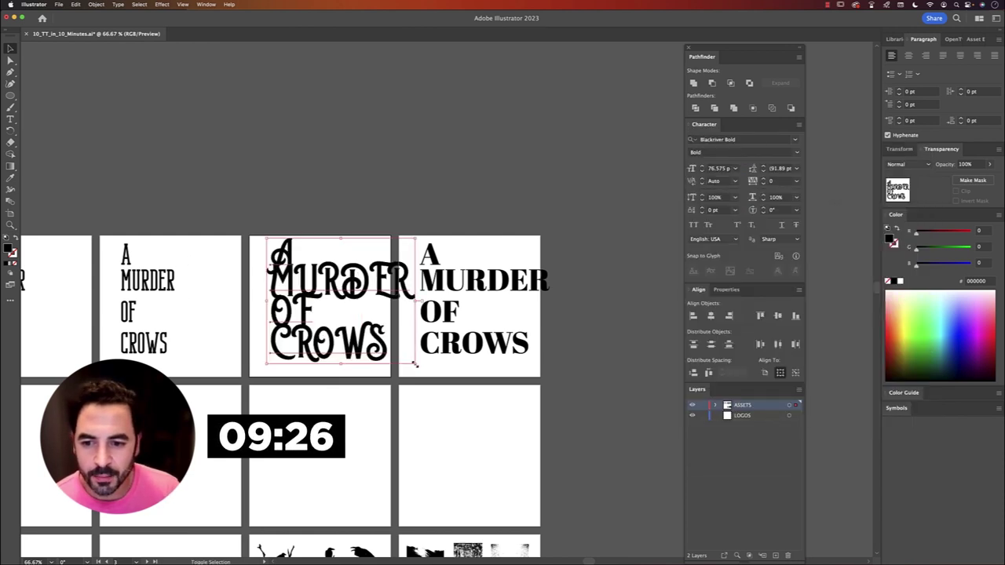
drag(414, 363, 370, 325)
- Set the title on the first row's second artboard in Brilon Regular, scale it down and position it inside the artboard
click(145, 298)
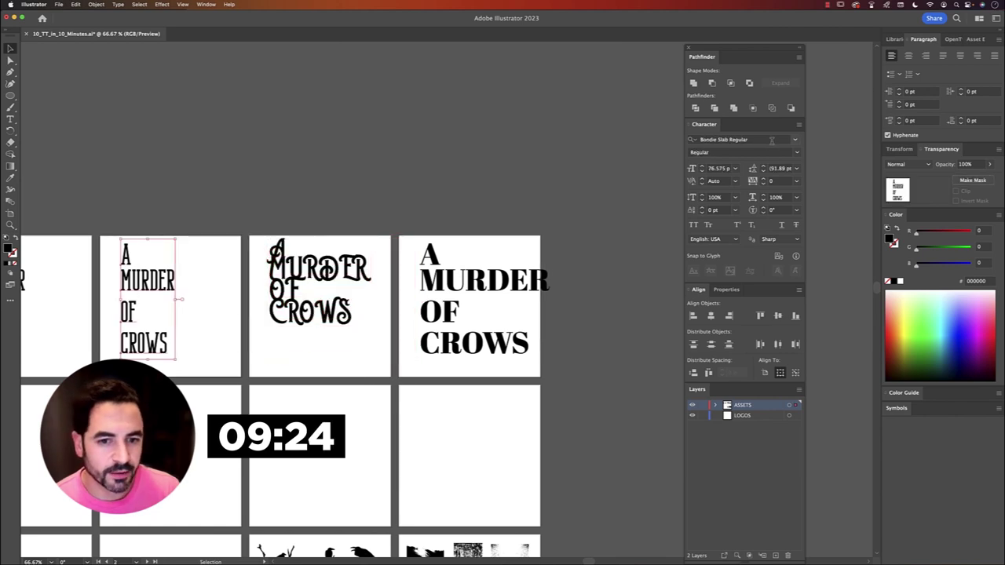
click(772, 139)
text(bril)
key(Return)
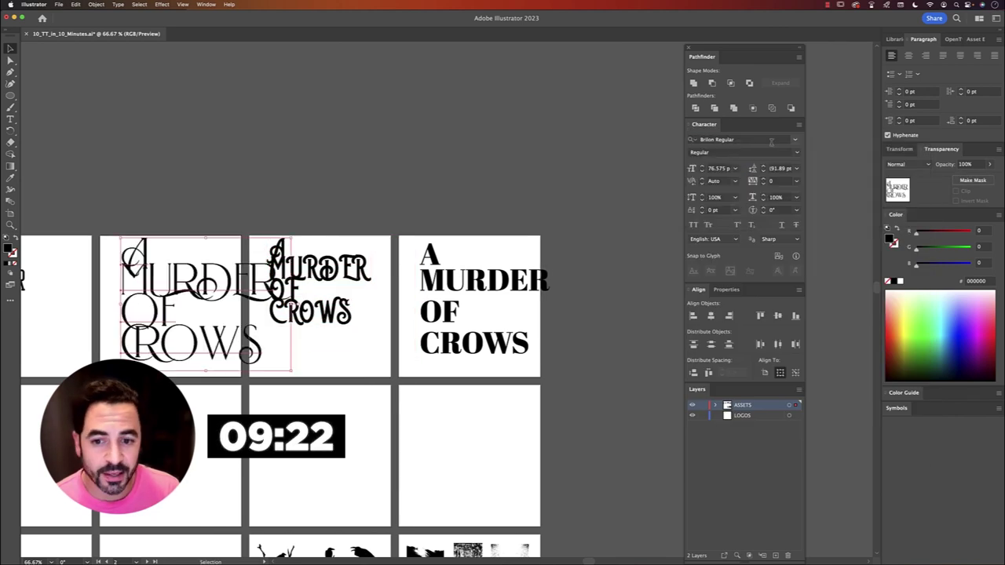
drag(293, 238, 230, 257)
drag(202, 312, 196, 292)
- Duplicate the four first-row titles onto the matching artboards of the second row
key(super+shift+a)
drag(175, 412, 291, 310)
drag(2, 118, 152, 143)
- Set the title on the second row's fourth artboard in the Austral Slab Rough Light font
click(620, 347)
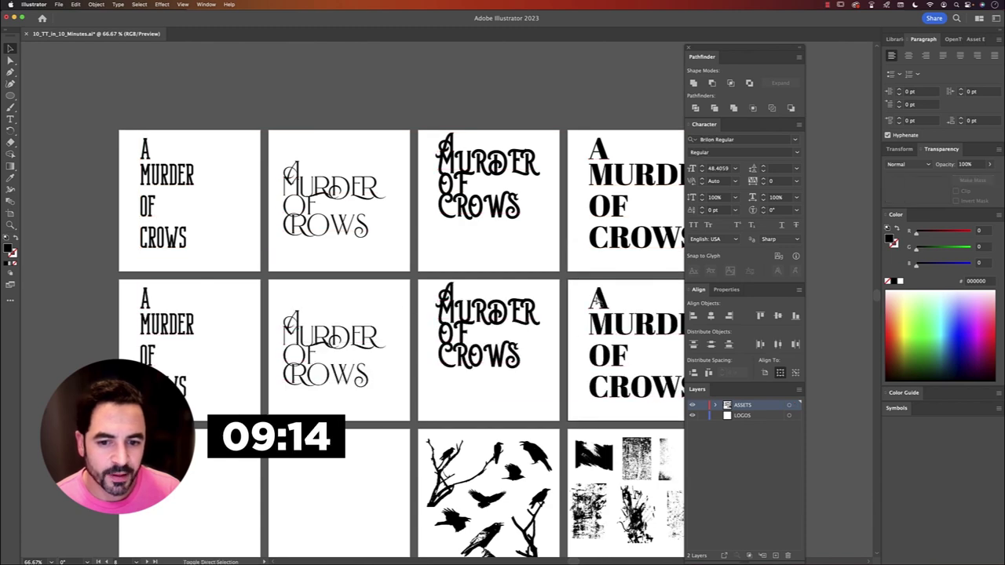
click(659, 392)
click(738, 139)
text(aust)
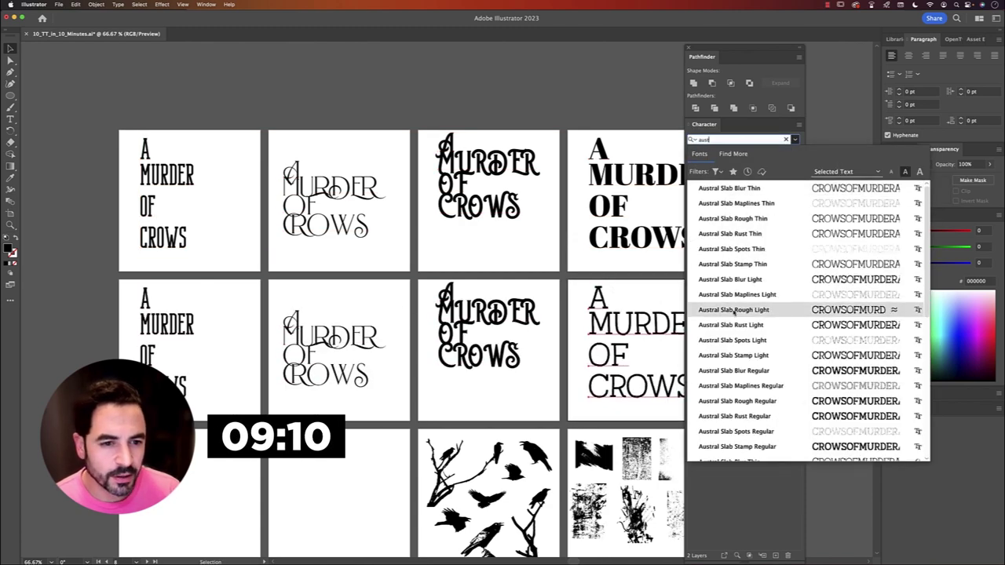
click(732, 310)
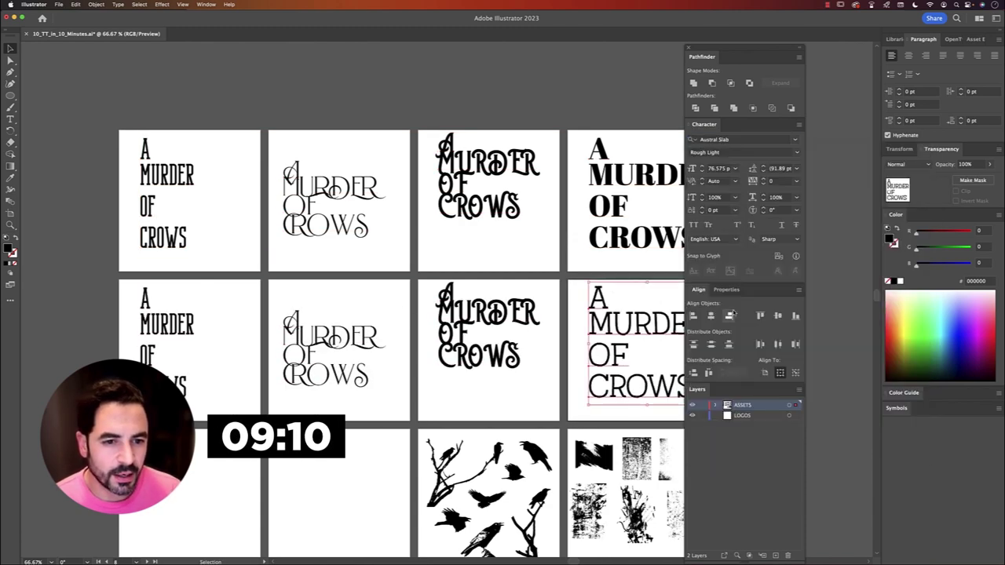
- Set the title on the second row's third artboard in the Permanent Marker Regular font
click(512, 350)
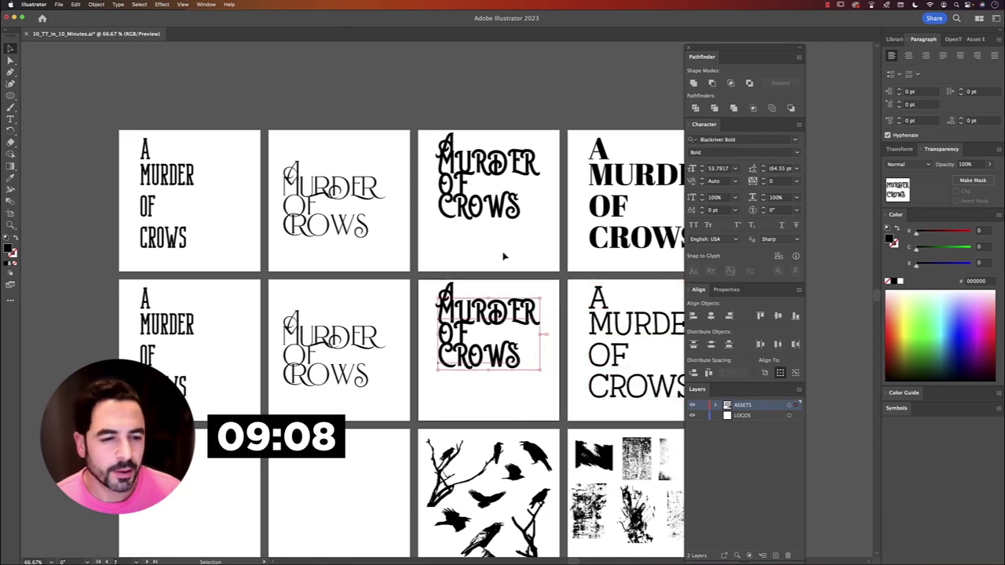
click(741, 139)
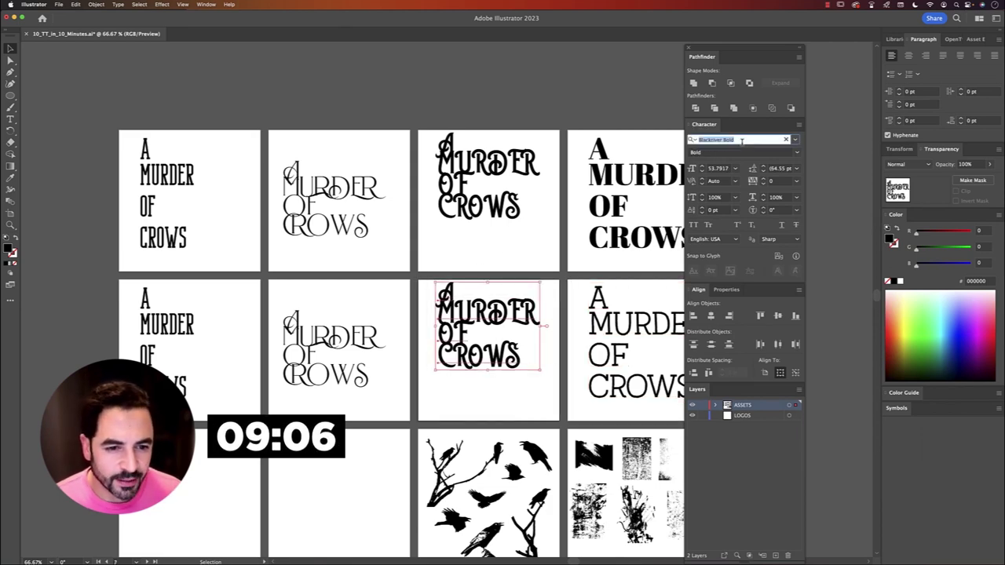
text(perman)
key(Return)
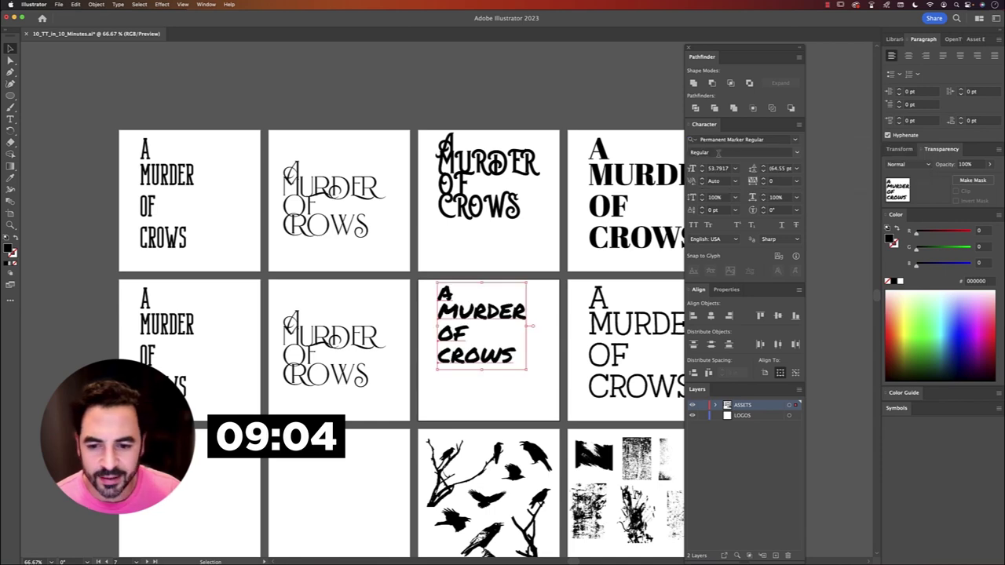
- Set the title on the second row's second artboard in the OldErika Regular font
click(371, 299)
click(345, 333)
click(741, 139)
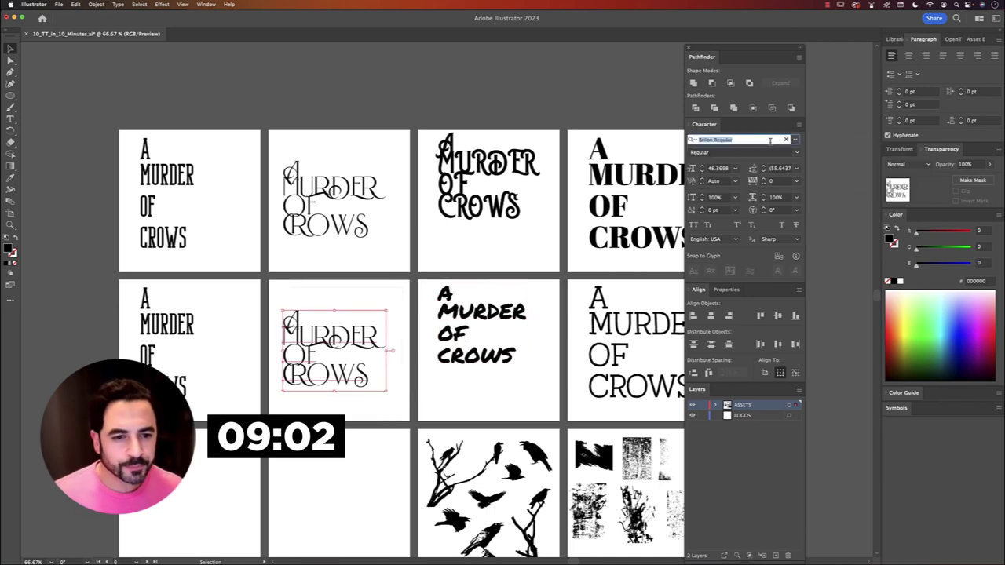
text(o)
key(BackSpace)
text(o)
key(BackSpace)
text(o)
key(BackSpace)
text(older)
key(Return)
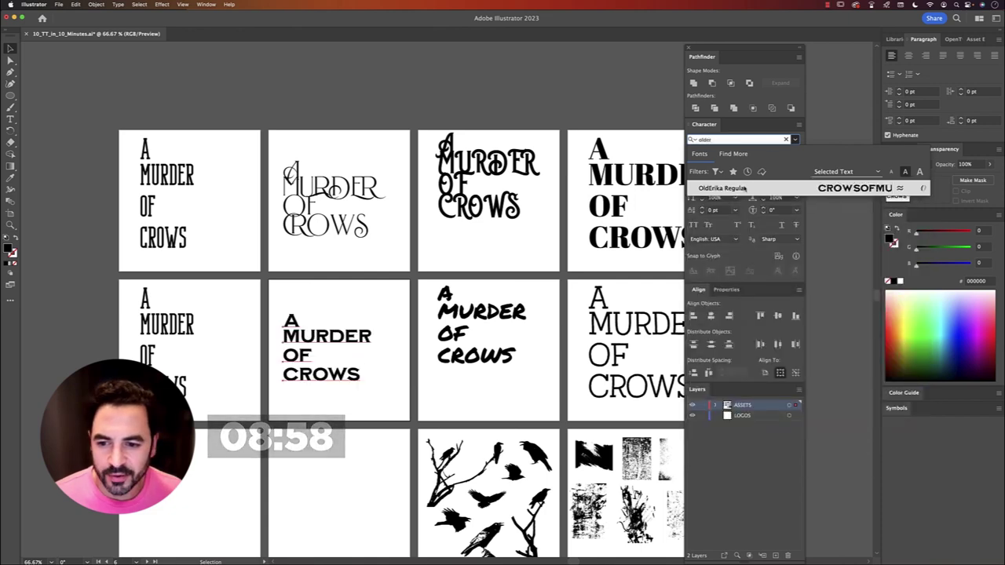
- Set the title on the second row's first artboard in the Againts font
click(167, 325)
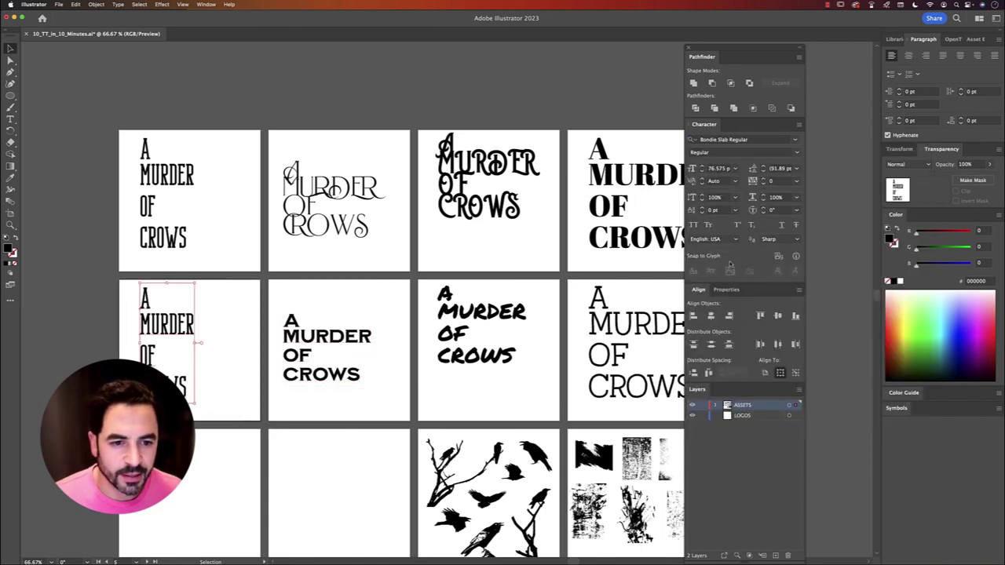
click(765, 138)
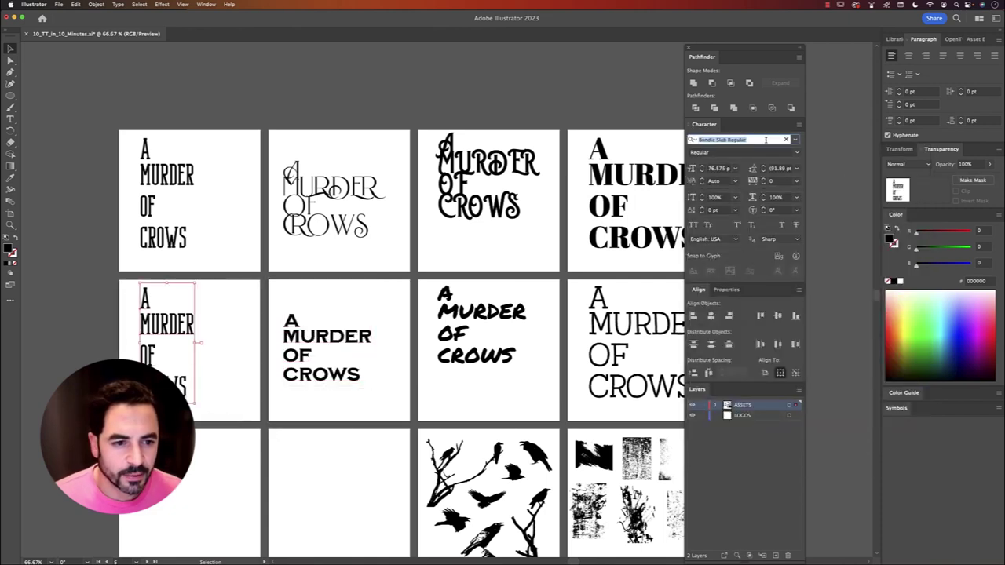
text(bondie)
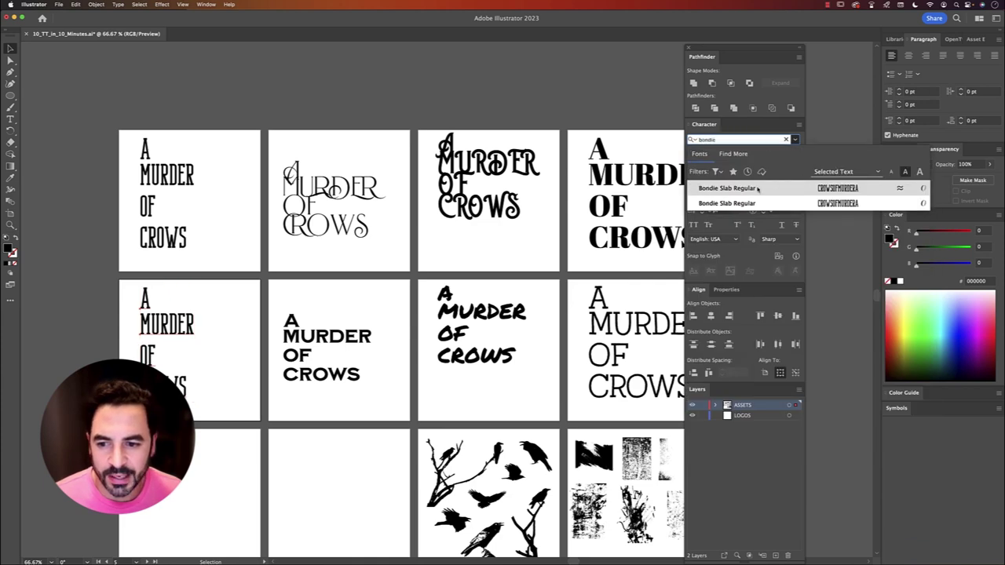
key(Return)
click(766, 139)
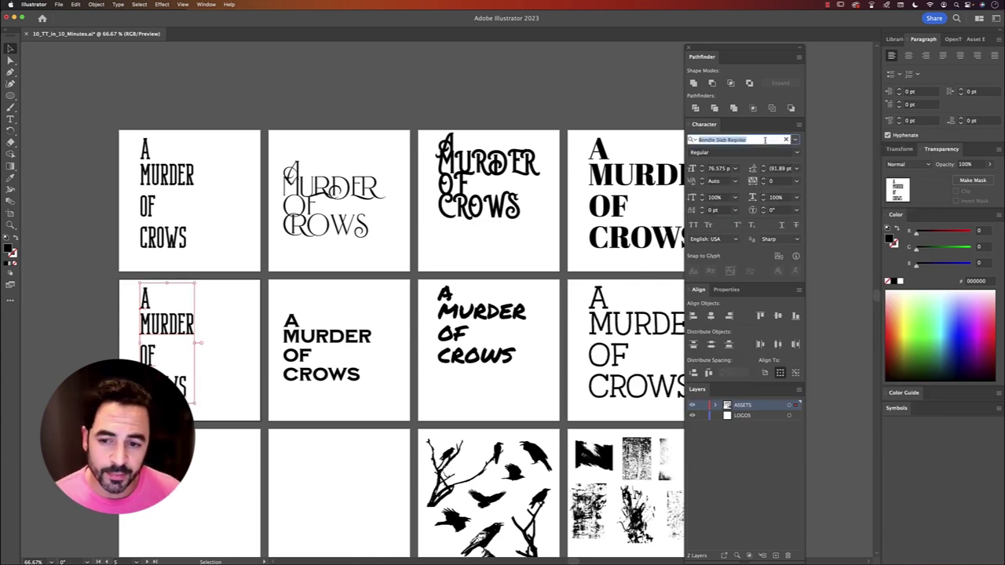
text(againye)
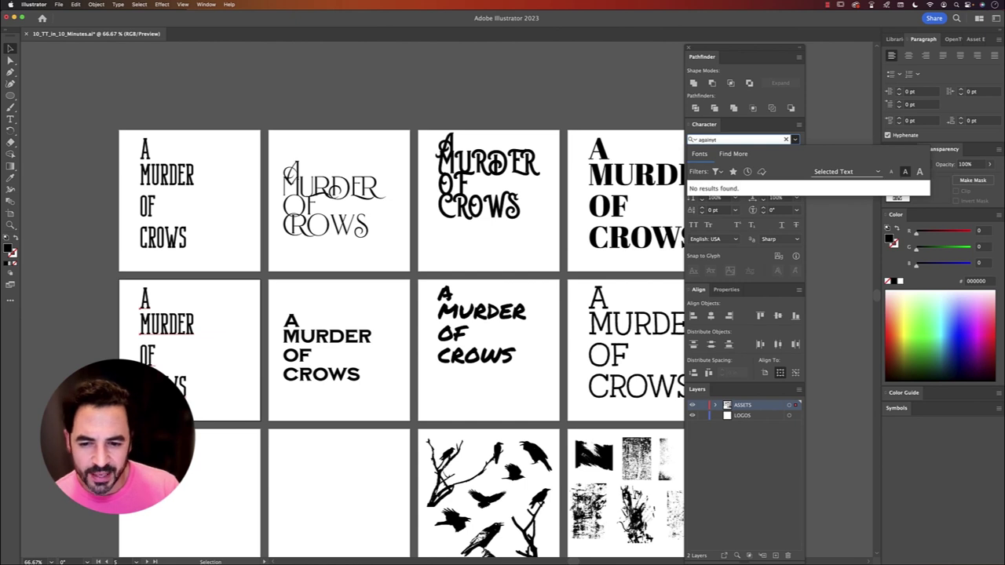
key(BackSpace)
key(BackSpace)
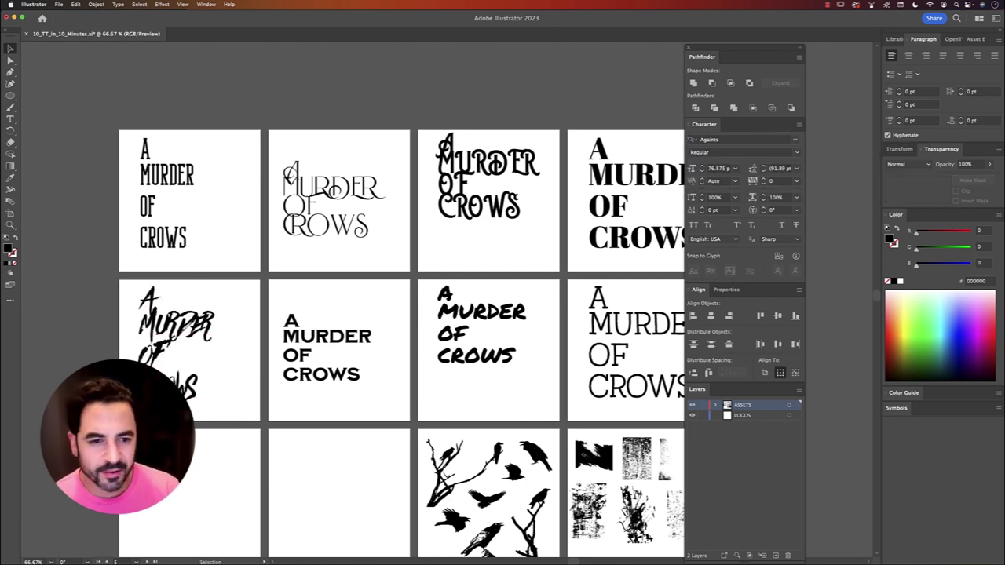
- Duplicate the second row's first two titles onto the matching artboards of the third row
scroll(325, 388, down, 3)
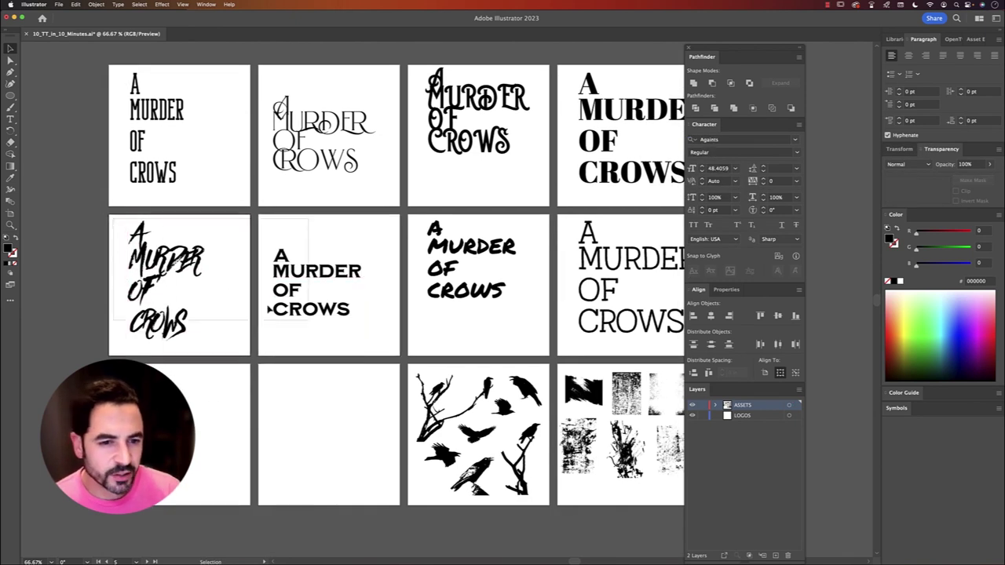
key(Delete)
key(shift+super+v)
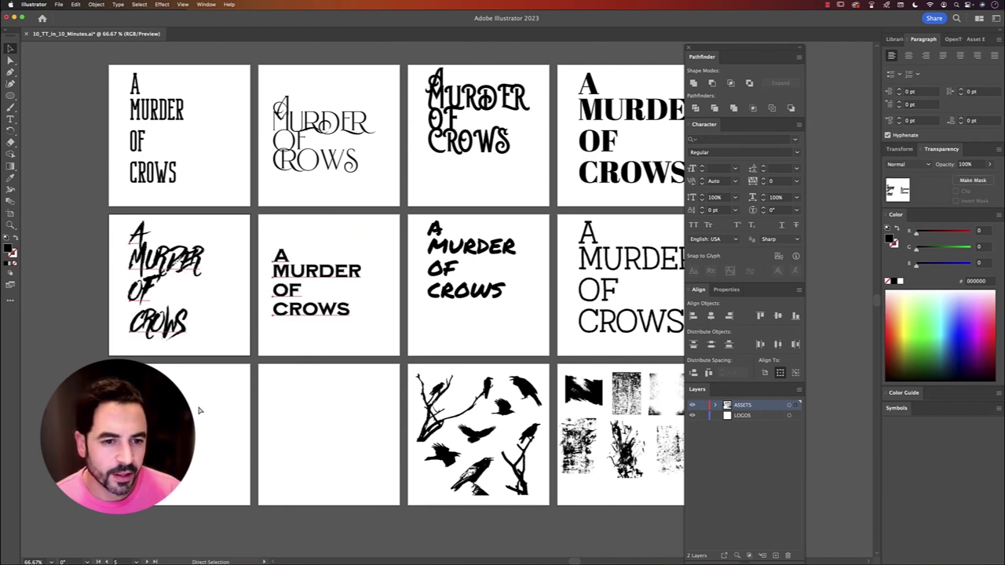
click(201, 413)
key(shift+super+v)
click(229, 377)
- Set the title on the third row's first artboard in Antro Vectra and scale it down to fit the artboard
click(193, 411)
click(731, 140)
text(vect)
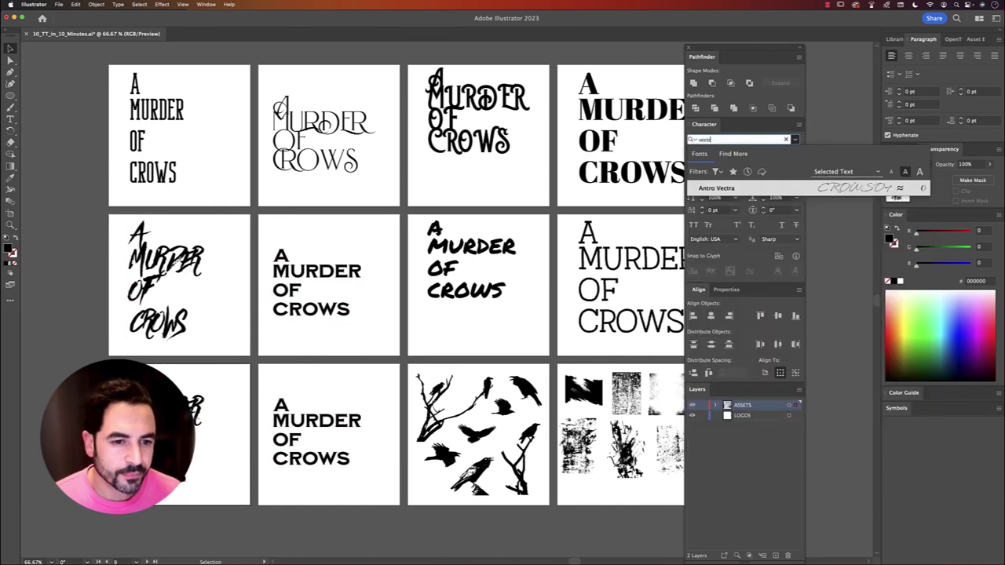
key(Return)
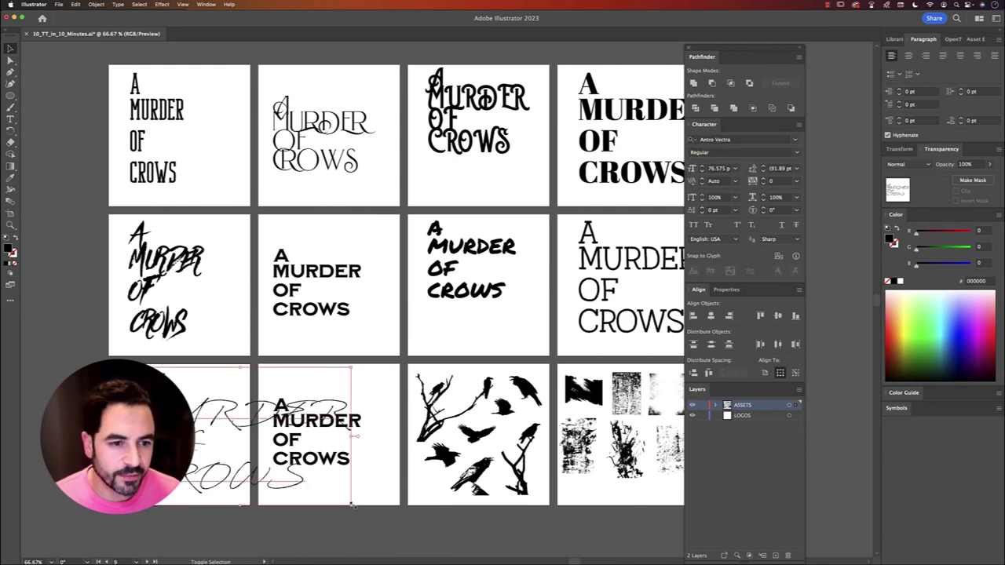
drag(351, 505, 246, 439)
- Set the title on the third row's second artboard in the Royal Signage Rg font
drag(372, 378, 284, 478)
click(768, 140)
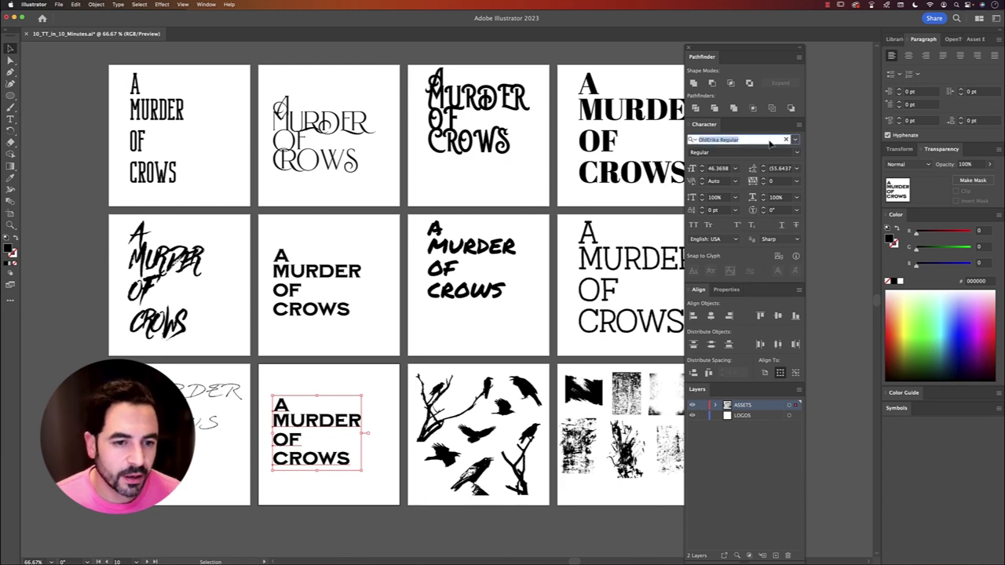
text(royal)
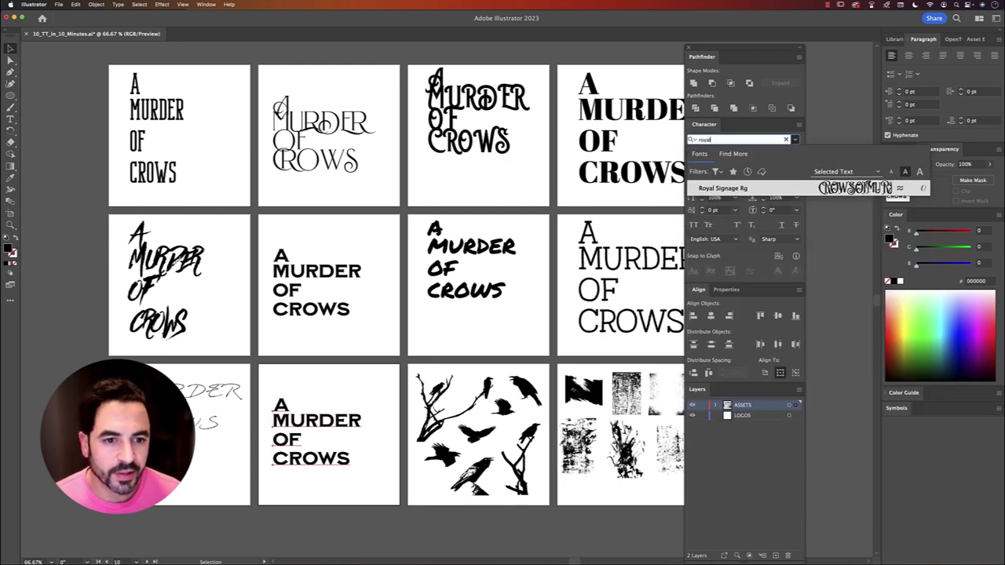
key(Return)
key(super+shift+a)
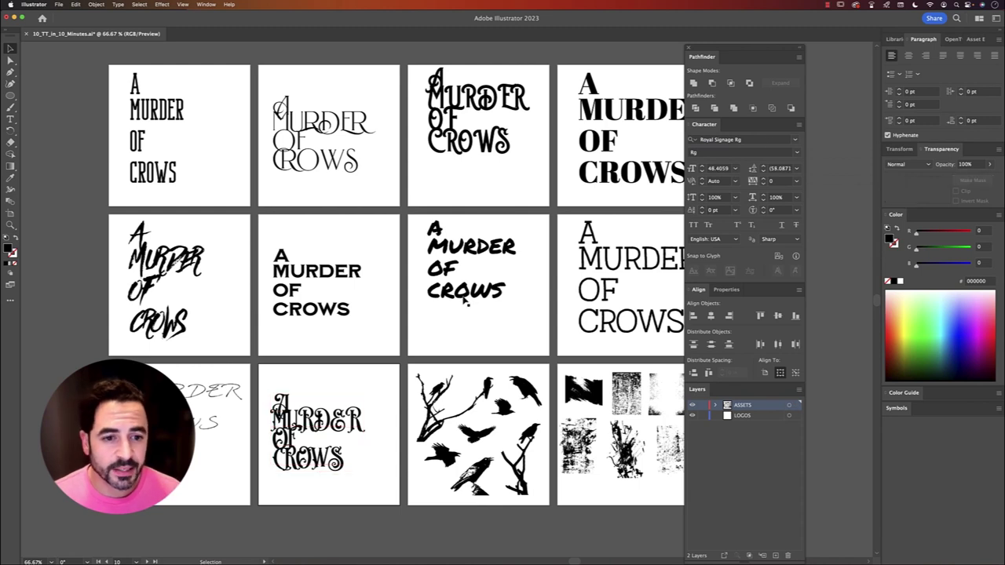
- Scale down the words A and OF on the first row's fourth artboard and move MURDER down just above CROWS
drag(422, 227, 357, 278)
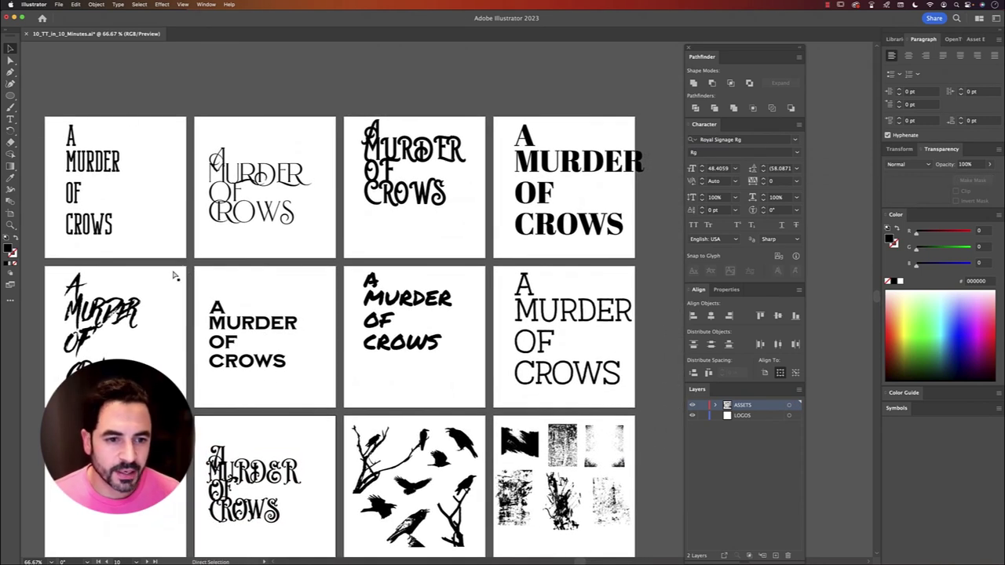
click(570, 134)
key(super+equal)
key(super+equal)
drag(583, 129, 205, 313)
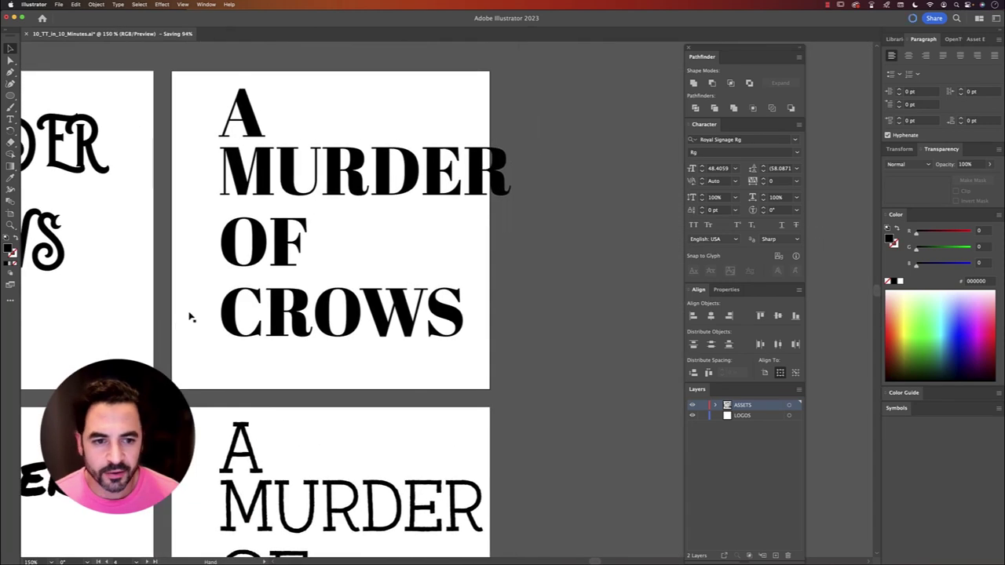
click(254, 113)
shift+click(277, 240)
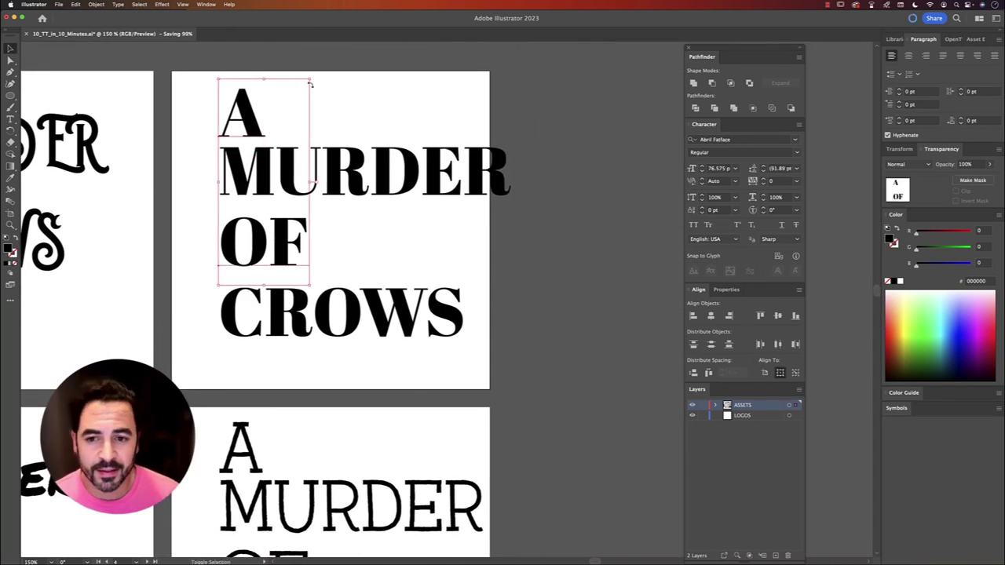
drag(310, 80, 281, 117)
drag(362, 172, 335, 244)
- Center the four Abril Fatface words on each other and rearrange them in reading order inside the artboard
drag(236, 124, 463, 339)
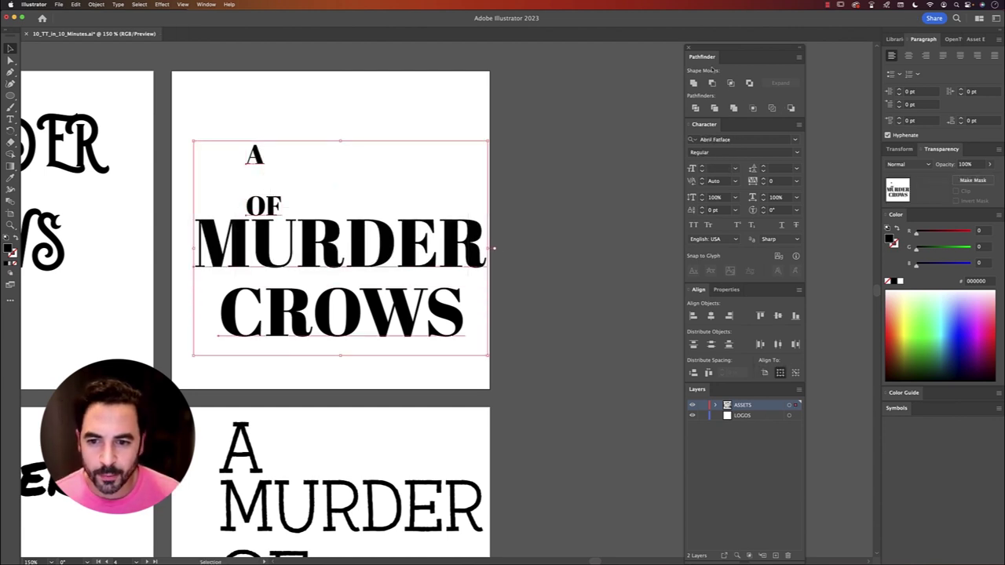
click(712, 315)
drag(338, 237, 364, 200)
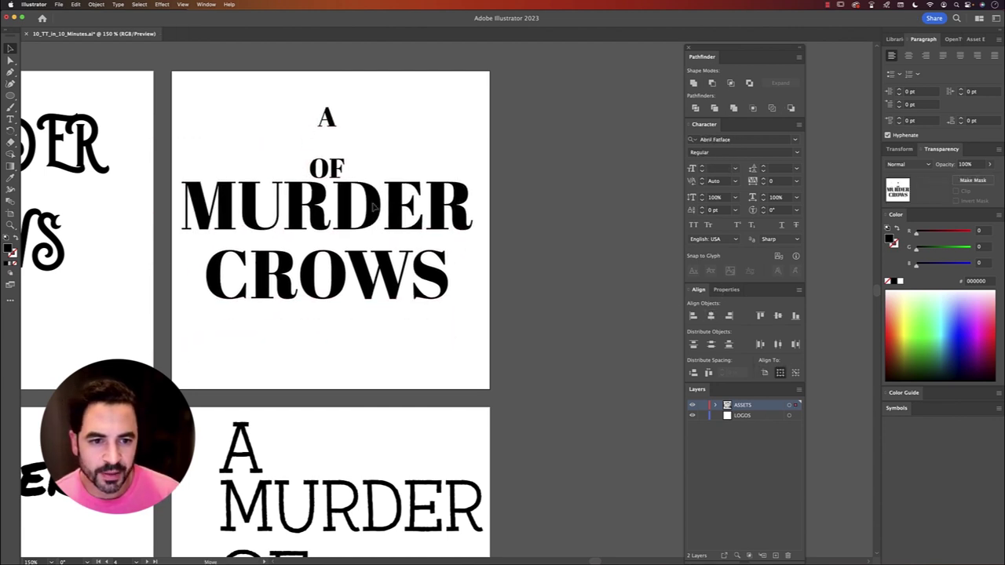
click(372, 150)
mouse_move(334, 250)
mouse_down()
mouse_move(343, 305)
mouse_move(335, 261)
mouse_up()
shift+click(338, 286)
drag(334, 119, 337, 161)
drag(502, 274, 284, 354)
drag(272, 339, 273, 292)
key(super+shift+a)
- Enlarge the words A and OF and scale down MURDER and CROWS on the Abril Fatface artboard
click(336, 254)
shift+click(331, 162)
drag(346, 148, 377, 116)
click(380, 119)
click(403, 212)
shift+click(419, 313)
drag(474, 343, 445, 322)
- Increase the tracking of MURDER and CROWS to 300 and move both words back inside the artboard
key(alt+Right)
key(alt+Right)
key(alt+Right)
key(alt+Right)
key(alt+Right)
key(alt+Right)
key(alt+Right)
key(alt+Right)
key(alt+Right)
key(alt+Right)
key(alt+Right)
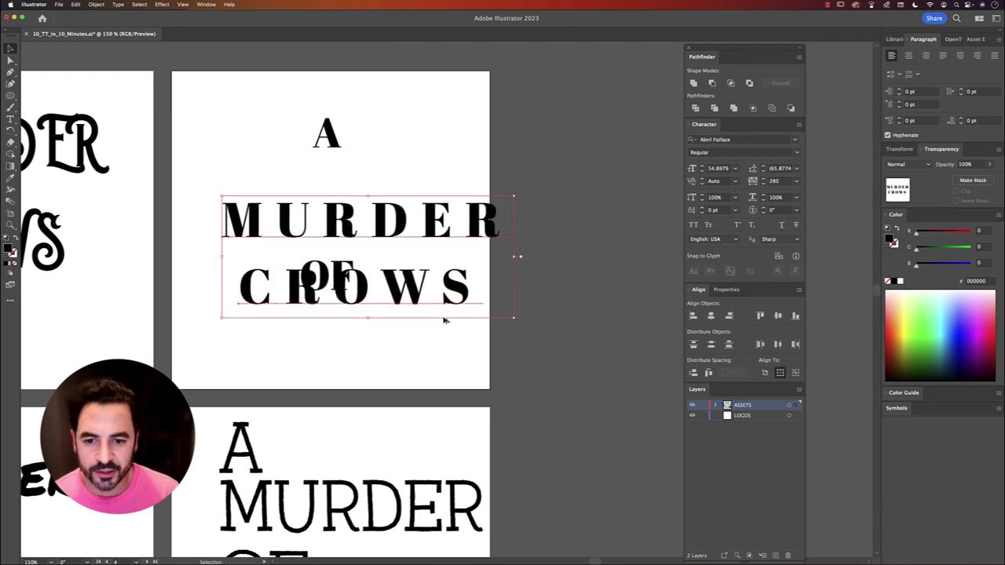
drag(405, 288, 383, 302)
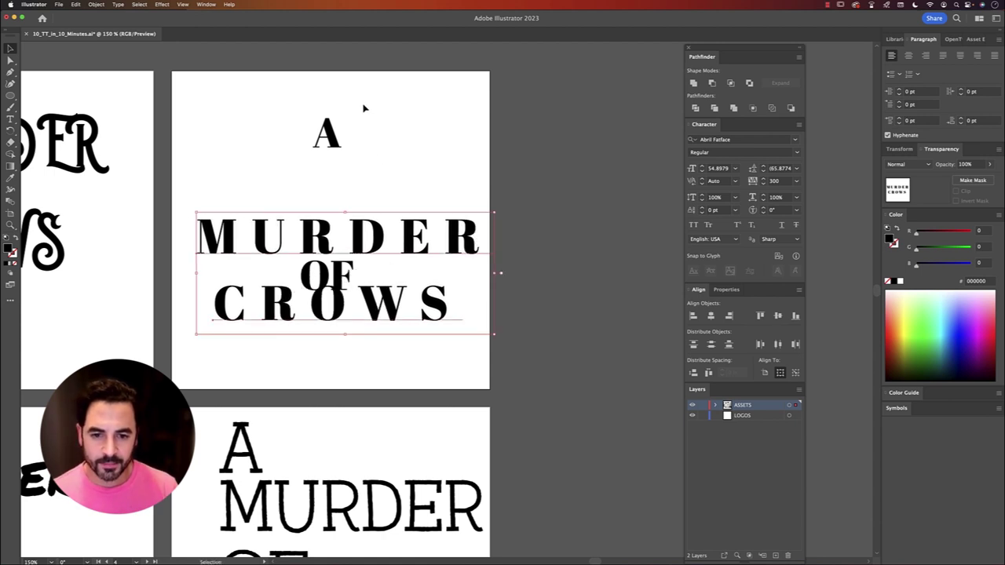
- Reduce the type size of A and OF and move CROWS down to leave room for OF
click(325, 134)
shift+click(334, 277)
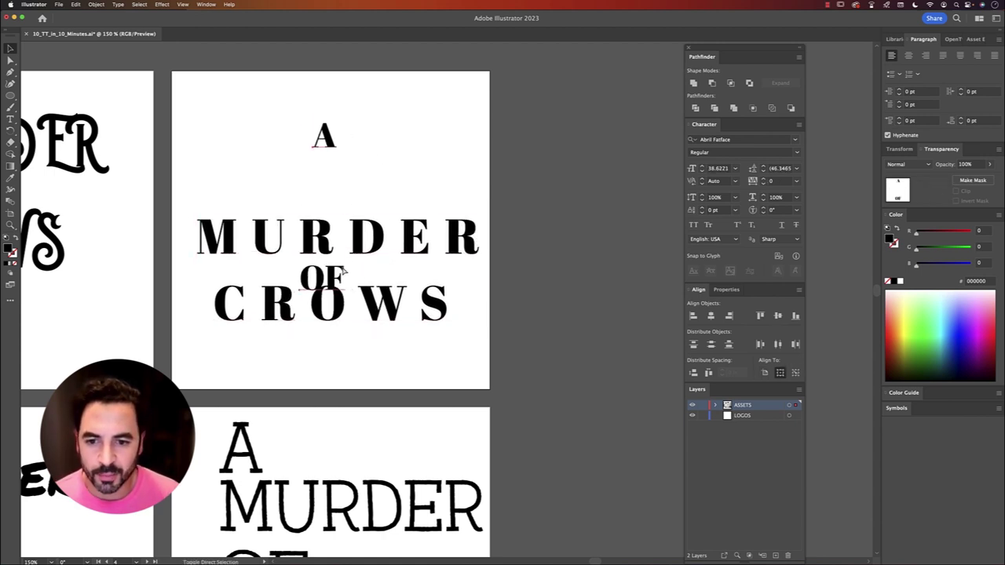
key(super+shift+comma)
key(super+shift+comma)
key(super+shift+a)
drag(401, 318, 400, 339)
- Center the four title words horizontally on each other and move A down close above MURDER
key(super+alt+a)
scroll(399, 375, up, 1)
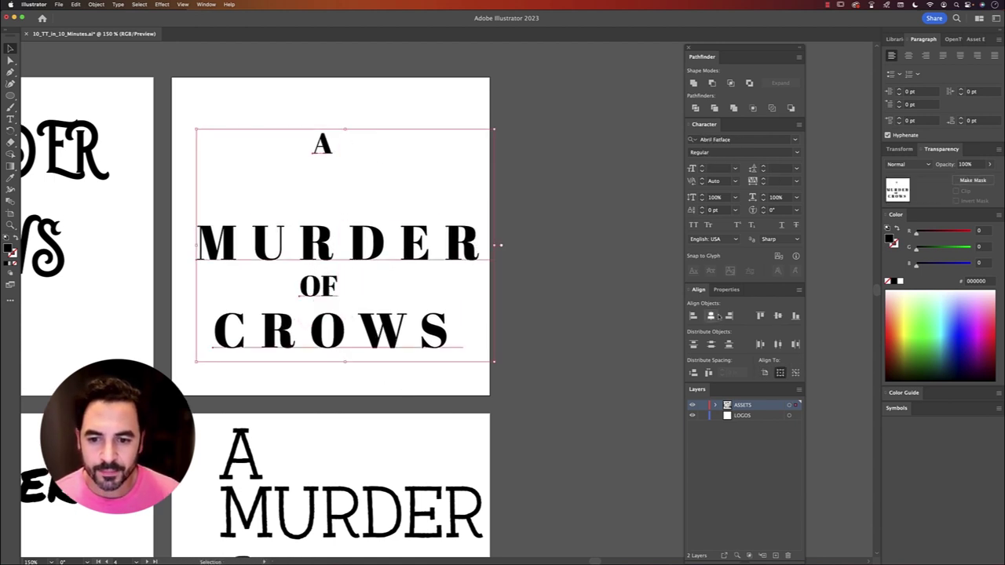
click(712, 316)
drag(379, 223, 395, 189)
click(369, 110)
drag(350, 128, 454, 145)
click(424, 128)
click(491, 173)
click(568, 359)
drag(568, 358, 471, 145)
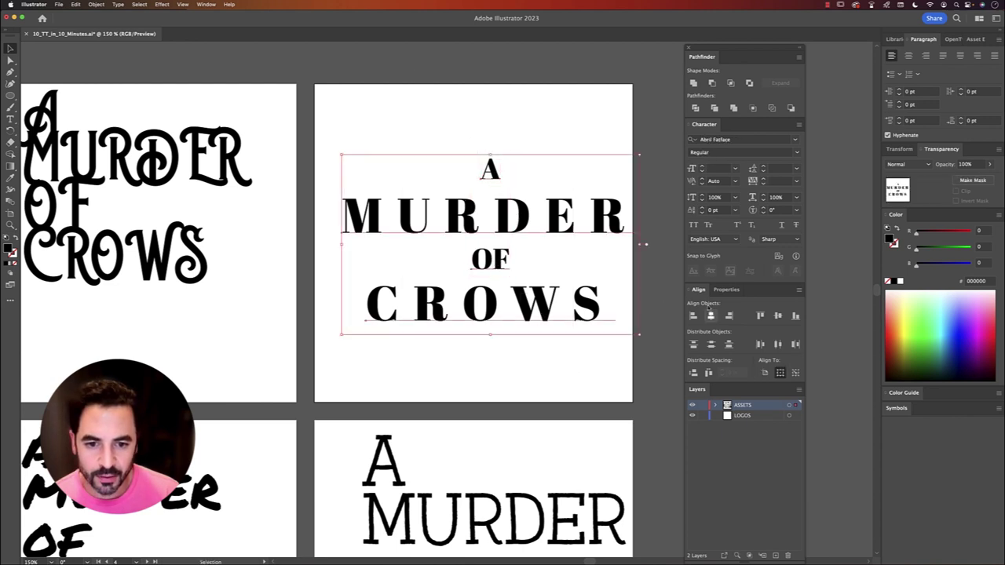
- Scale down the complete Abril Fatface title, group its words and center it on the artboard
drag(541, 224, 530, 224)
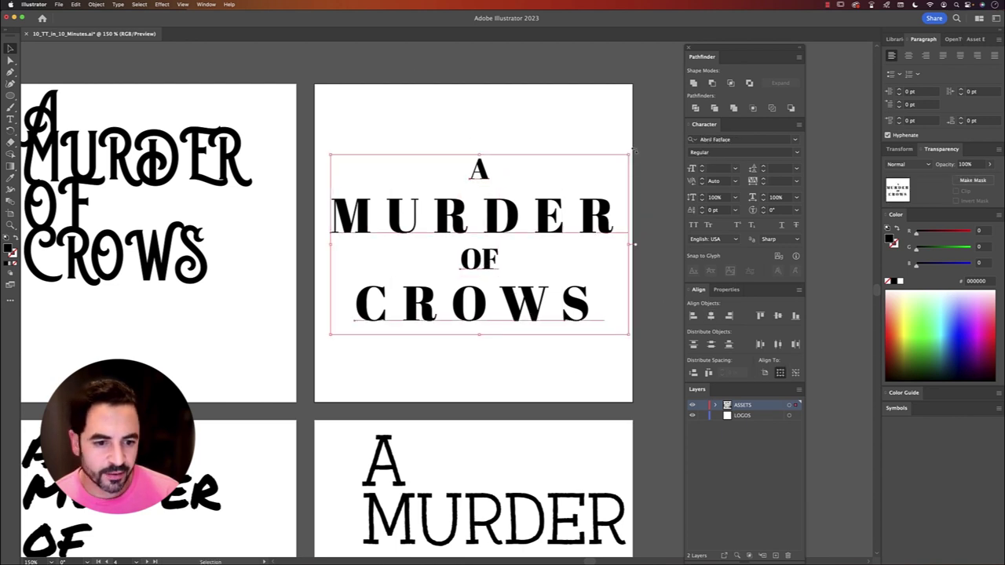
drag(629, 155, 612, 165)
key(super+g)
key(super+minus)
key(super+minus)
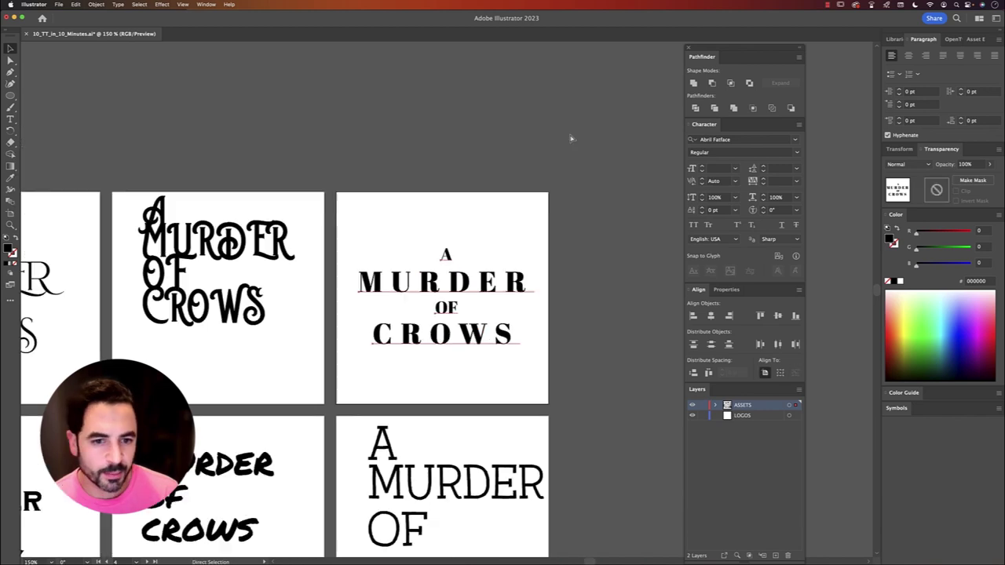
click(523, 157)
- Retype A, MURDER, OF and CROWS of the Blackriver Bold title in plain lowercase letterforms without swashes
drag(282, 230, 495, 168)
click(506, 169)
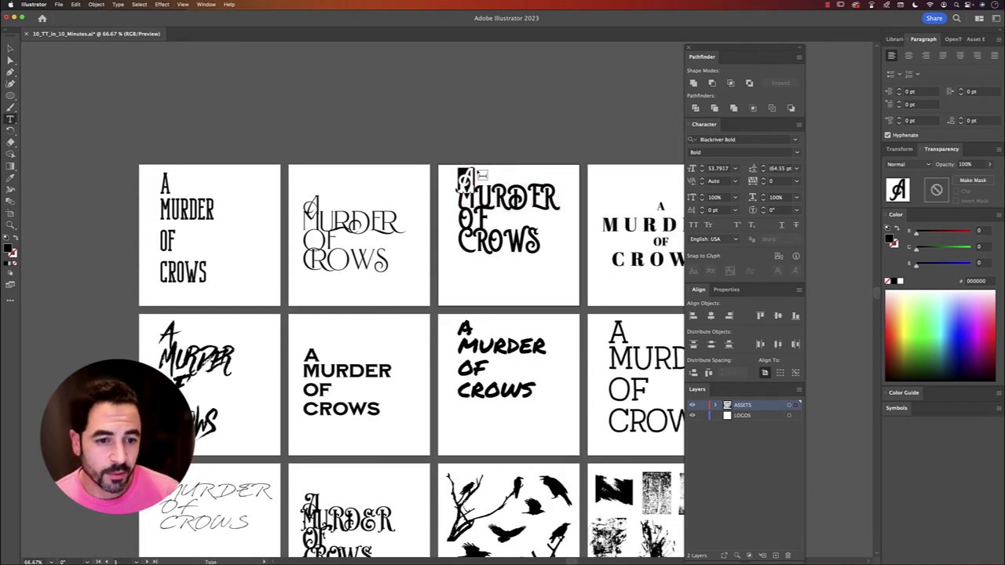
key(Escape)
double_click(502, 199)
text(murder)
key(super+shift+a)
click(481, 223)
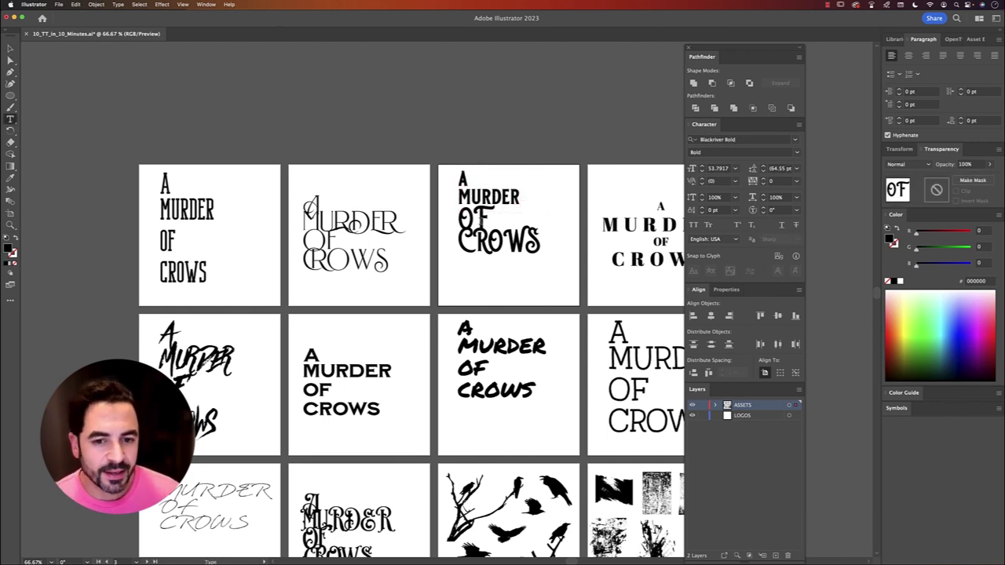
key(super+z)
key(super+z)
key(super+z)
key(super+z)
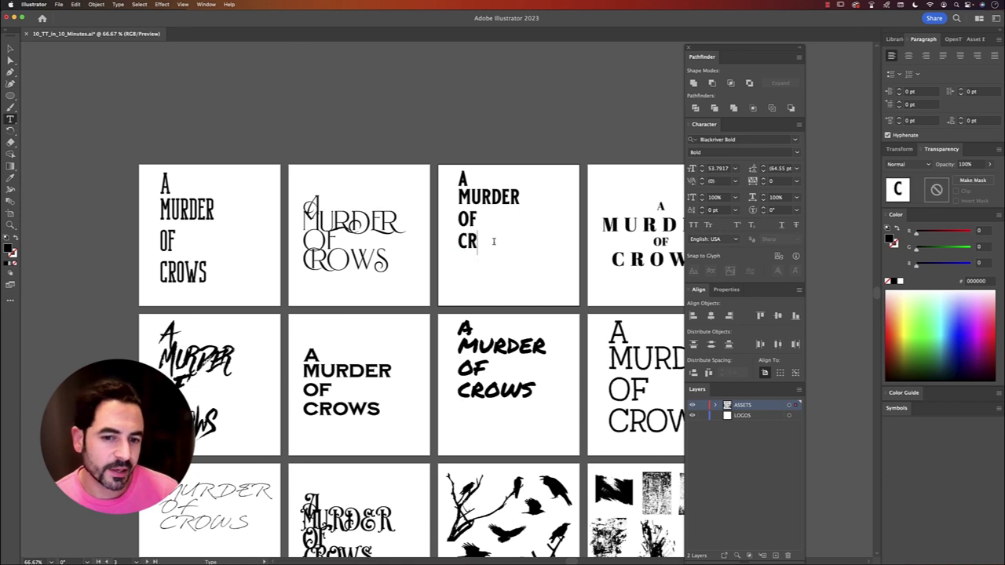
key(Escape)
- Enlarge MURDER and CROWS on two staggered lines and tuck OF in front of CROWS and a small A in front of MURDER
key(super+z)
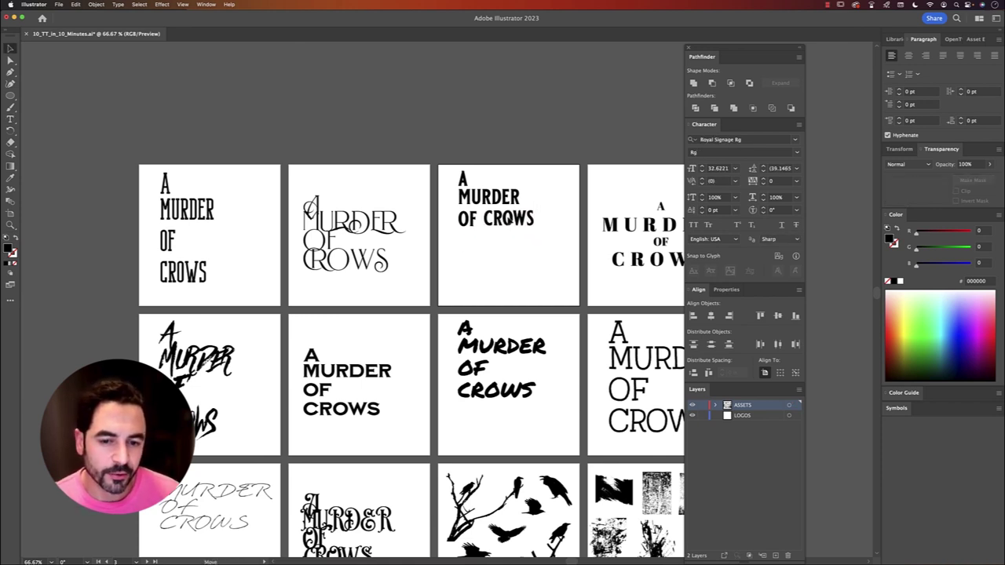
key(super+shift+z)
key(super+shift+z)
key(super+shift+z)
key(super+shift+z)
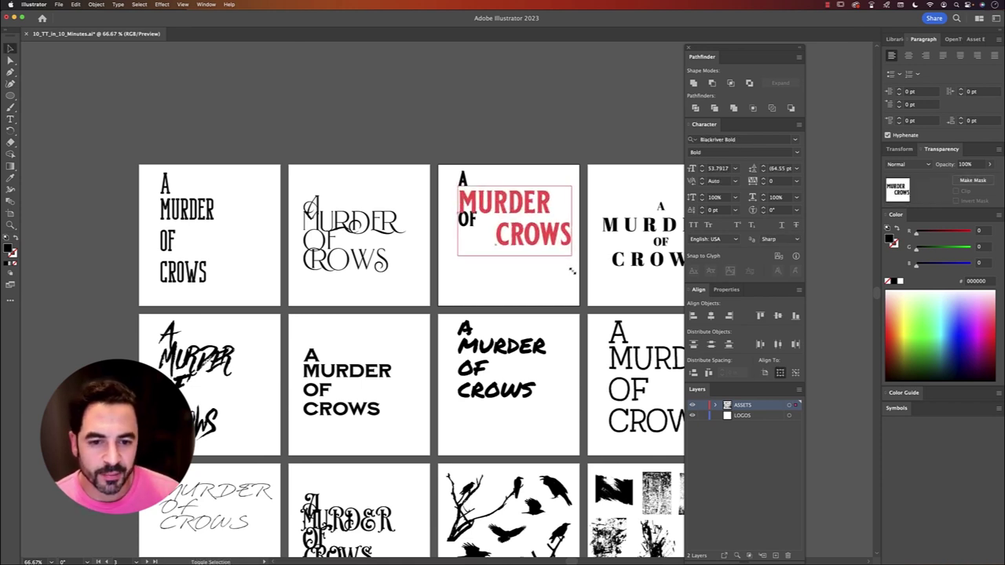
click(502, 278)
key(super+shift+z)
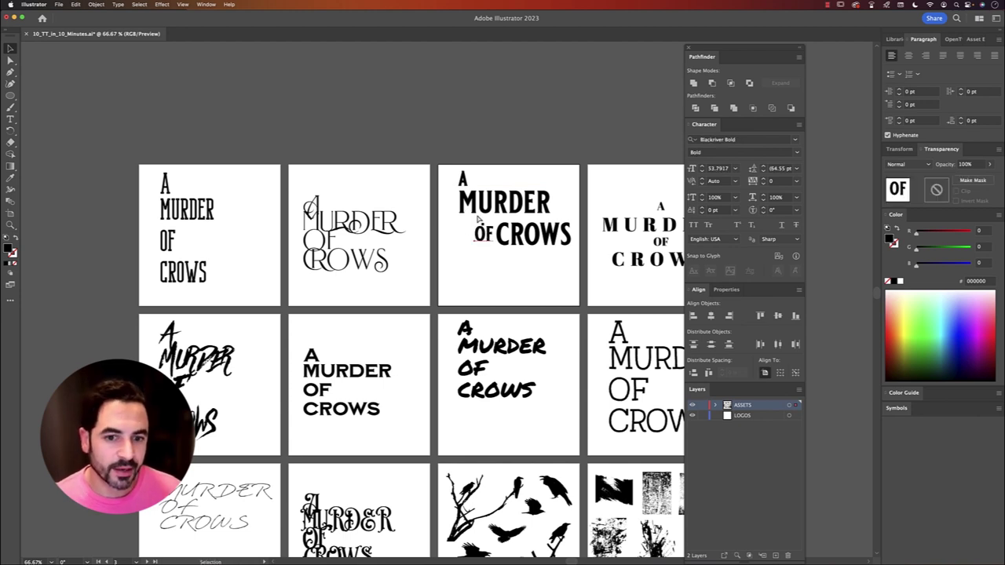
drag(464, 180, 453, 197)
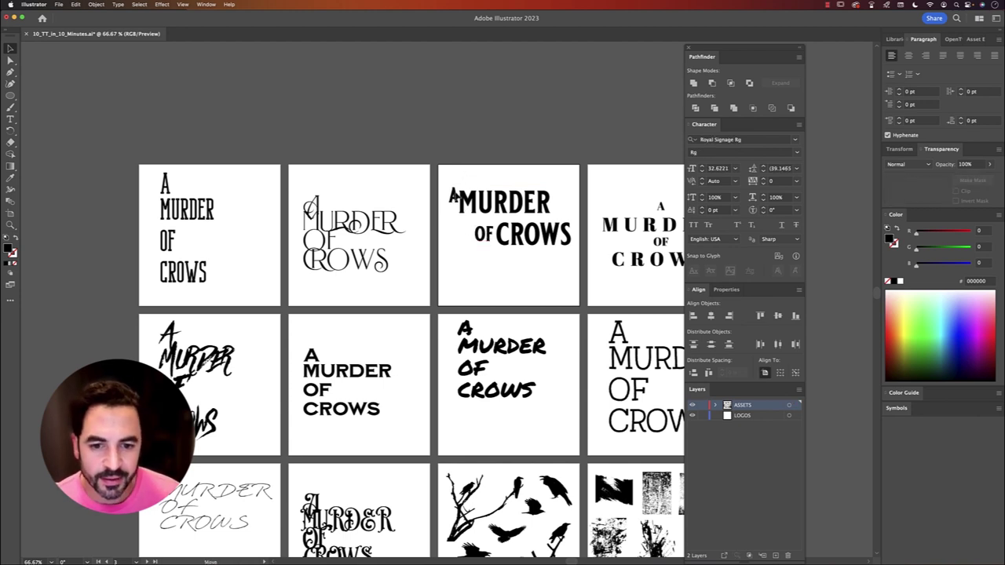
- Copy the spread-winged flying crow from the silhouette artboard and place it over the M of the Blackriver title
click(491, 311)
drag(517, 531, 533, 436)
drag(532, 167, 512, 194)
drag(474, 225, 354, 160)
key(super+1)
click(509, 208)
click(287, 259)
click(126, 73)
click(340, 236)
- Offset the flying crow's path by 3 and fill the offset shape with white sampled from the artboard
click(100, 5)
mouse_move(117, 210)
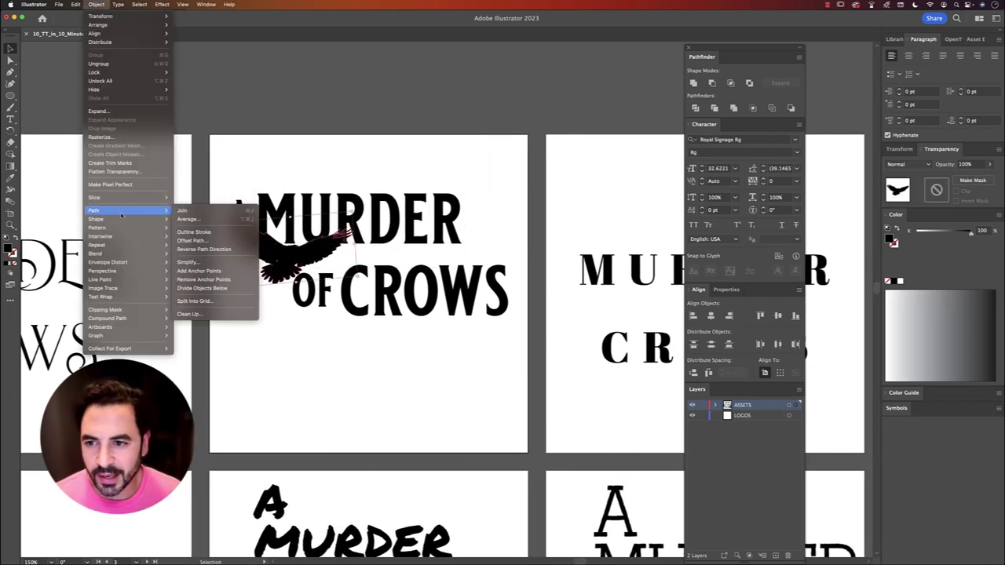
click(213, 243)
text(3)
key(Return)
key(super+x)
key(super+f)
key(i)
click(360, 161)
- Lock the white offset shape, bring the black crow to the front and lock it too
key(v)
key(super+2)
click(323, 249)
key(super+shift+])
key(super+2)
- Nudge the small A close against the M of MURDER and unlock all objects
drag(369, 174, 358, 158)
mouse_move(232, 188)
mouse_down()
mouse_move(242, 167)
mouse_move(239, 187)
mouse_up()
key(super+shift+a)
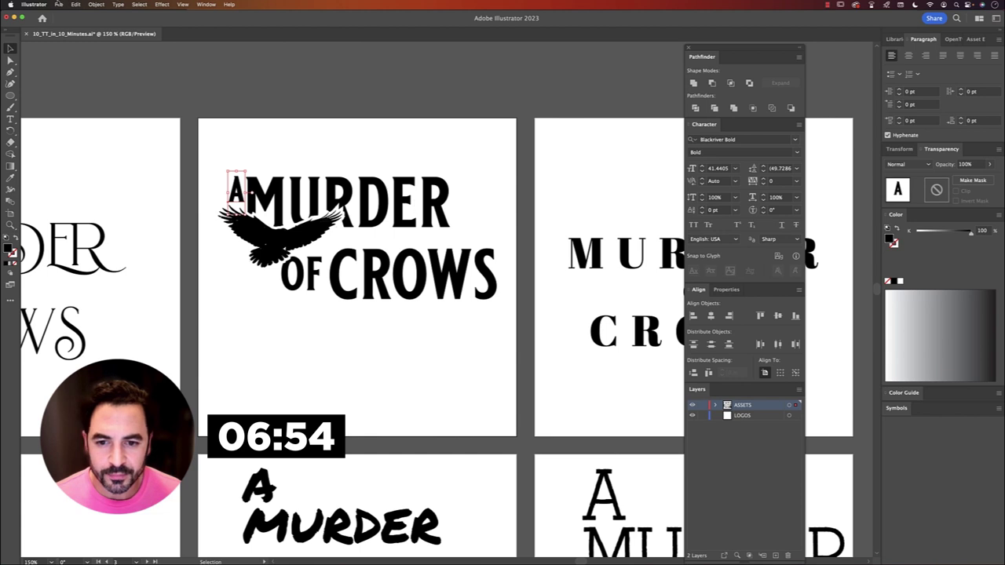
click(96, 5)
click(113, 59)
click(96, 5)
click(107, 80)
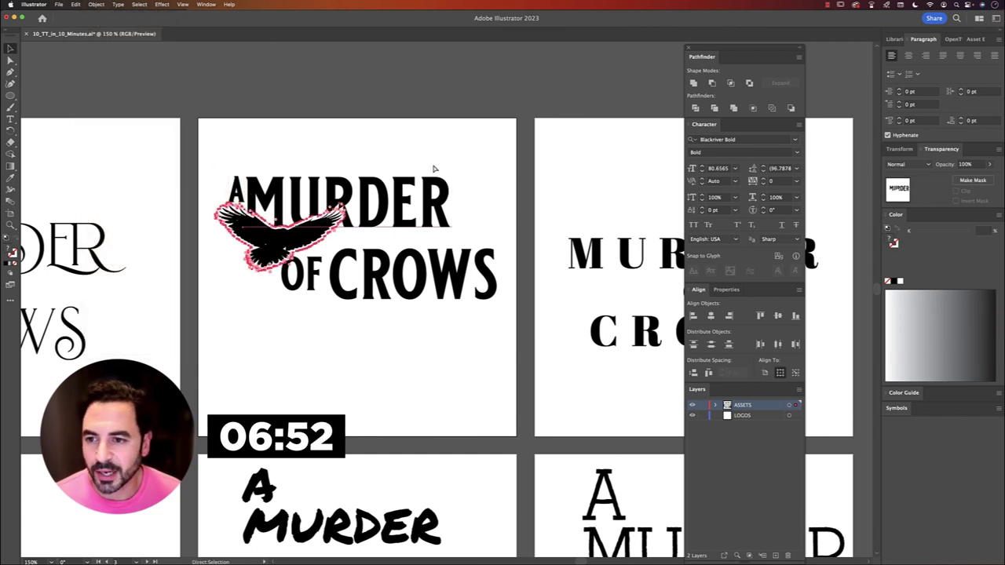
- Shift MURDER and A to the right so the crow's wing overlaps only the start of MURDER
click(425, 164)
drag(405, 193, 445, 193)
key(ctrl+z)
key(ctrl+z)
key(ctrl+z)
key(ctrl+z)
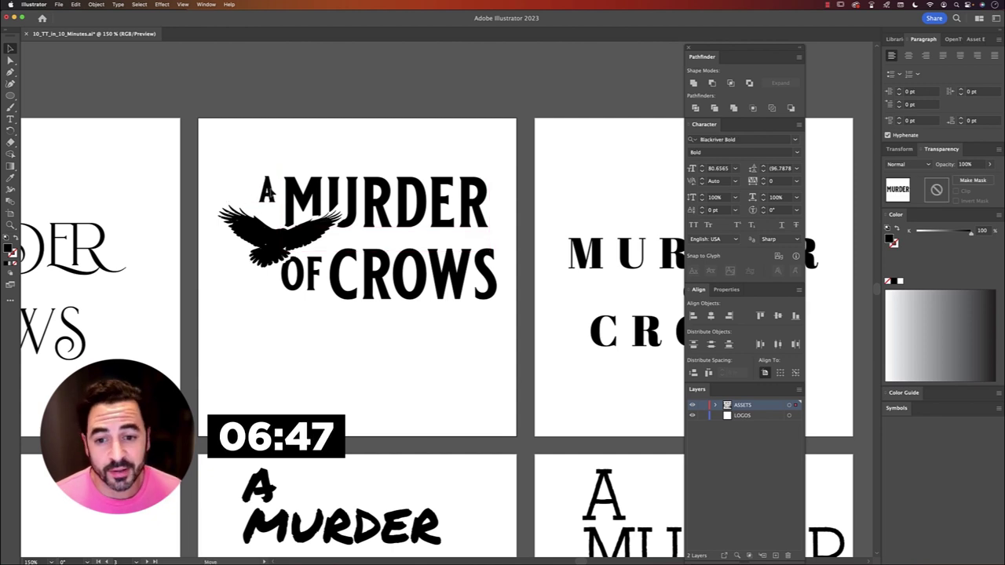
click(273, 159)
drag(273, 192, 276, 205)
- Move CROWS up close beneath MURDER
click(409, 303)
key(ctrl+z)
key(ctrl+z)
key(ctrl+z)
key(ctrl+z)
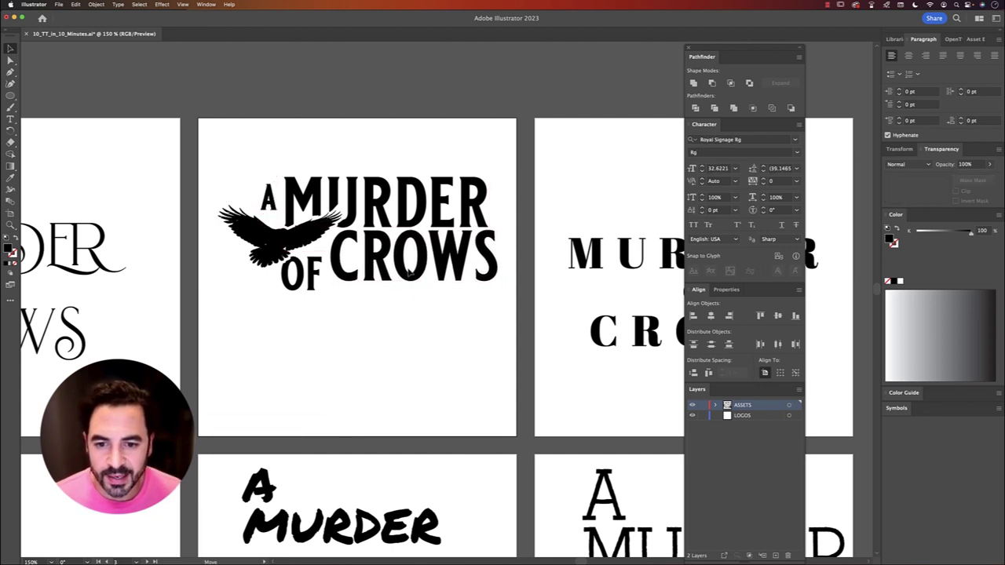
click(409, 273)
click(339, 314)
- Match OF to the type size of A with the Eyedropper and fit it between the crow and CROWS
click(293, 278)
key(i)
click(268, 194)
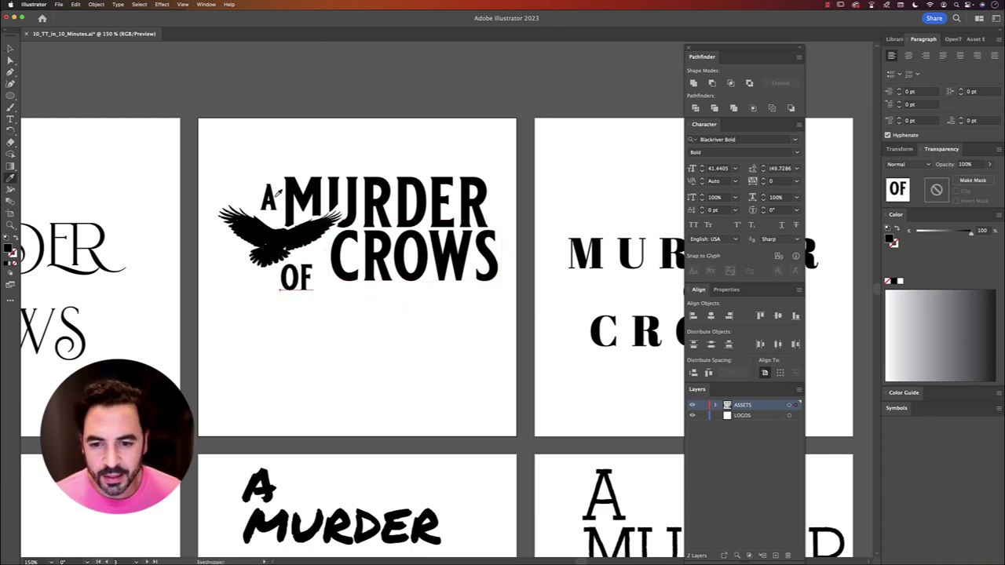
key(v)
drag(297, 289, 315, 276)
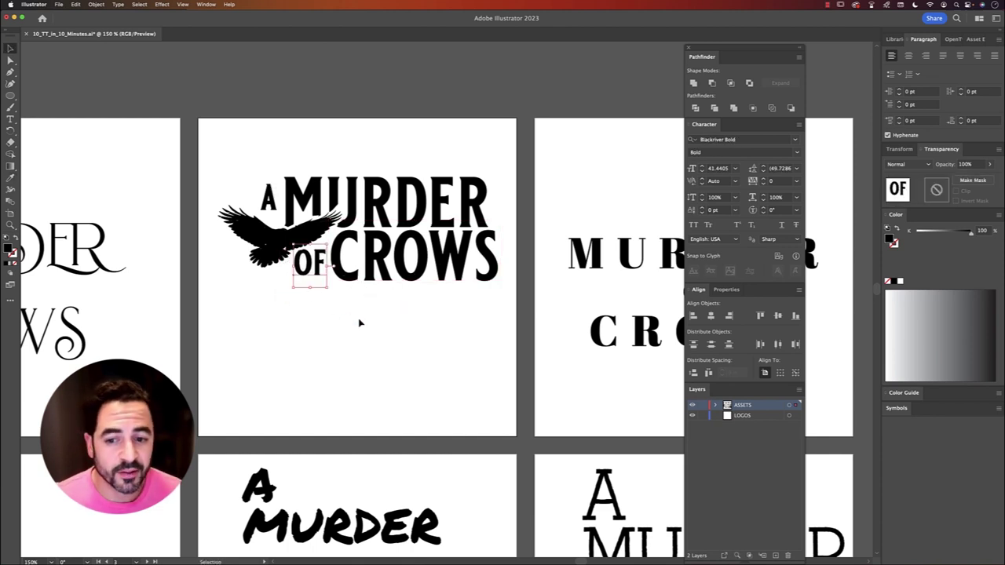
- Group the Blackriver words with the crow and center the group on its artboard
key(a)
drag(484, 333, 261, 159)
key(super+g)
key(super+minus)
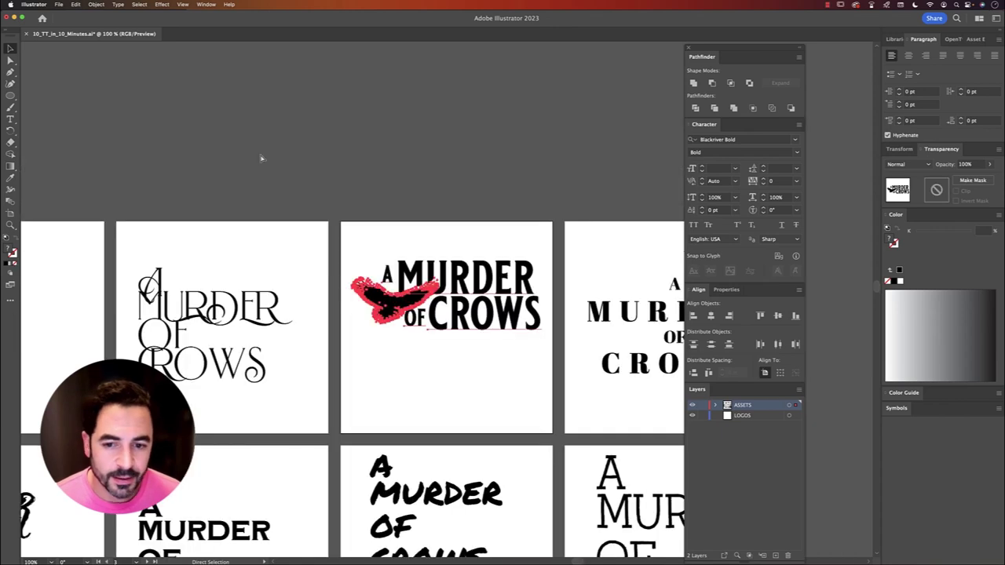
key(super+minus)
key(super+shift+a)
drag(460, 337, 447, 217)
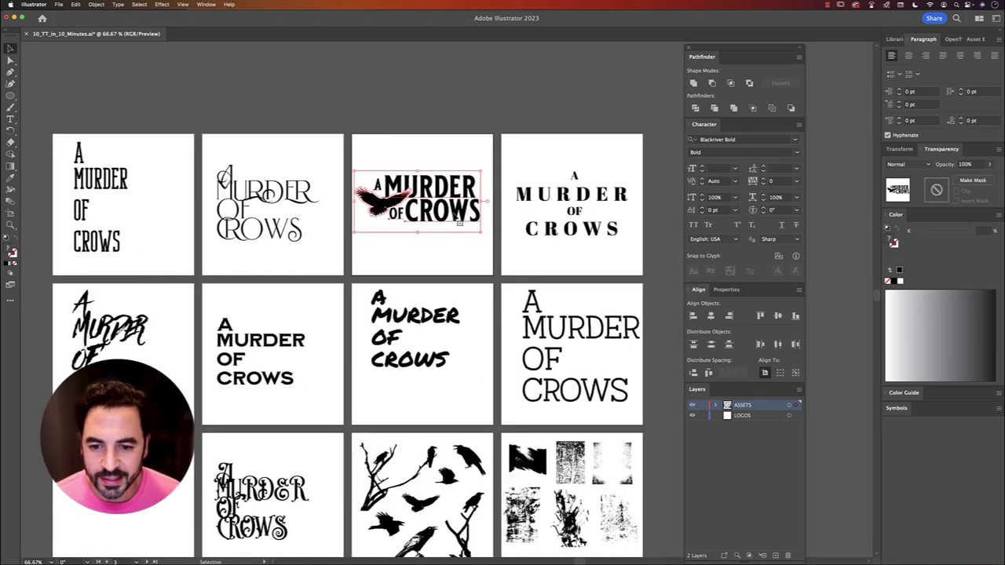
- Retype A and MURDER of the Brilon title in plain lowercase letterforms and place MURDER beside A
click(248, 171)
double_click(225, 177)
key(Escape)
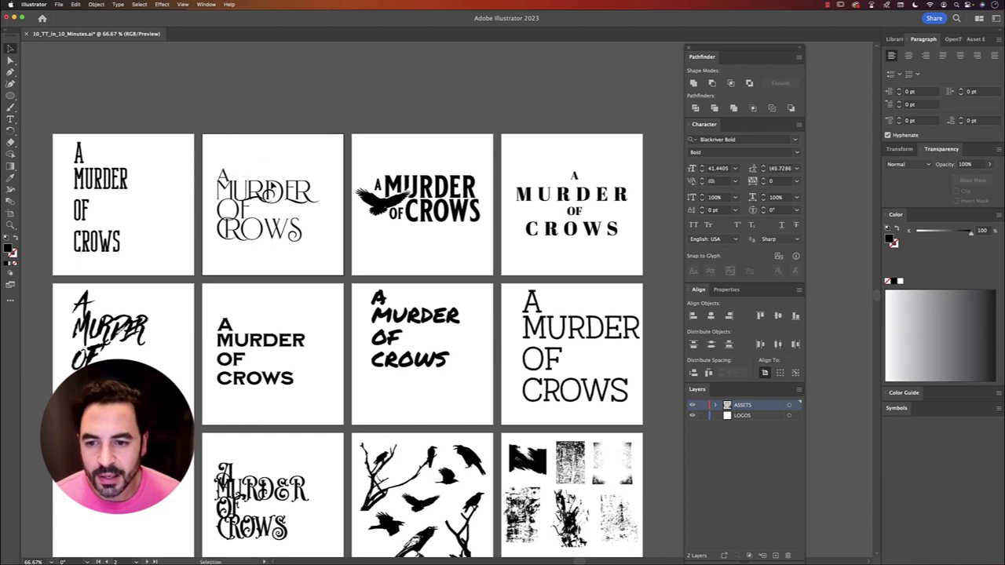
drag(275, 193, 297, 179)
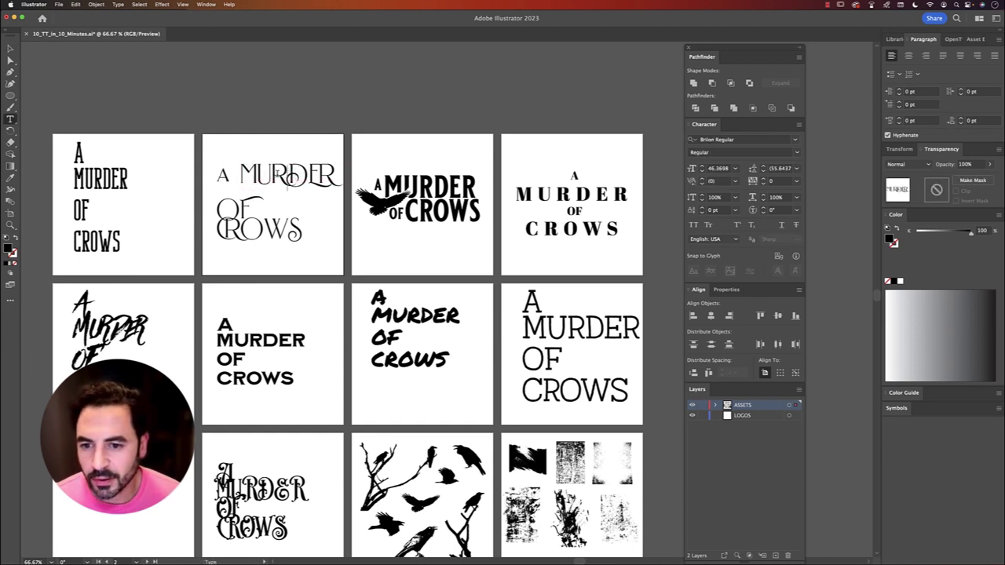
key(super+0)
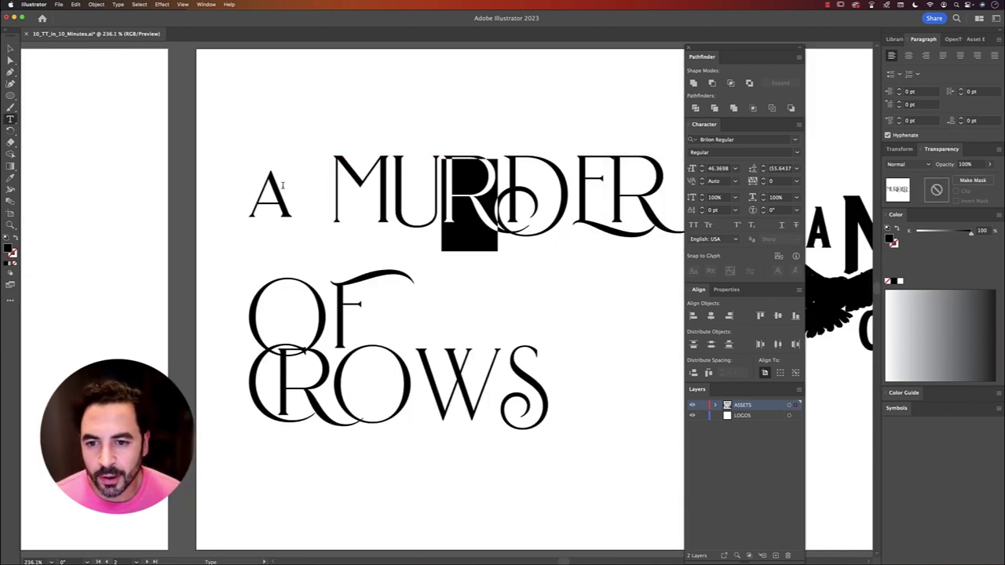
double_click(461, 196)
text(MURDER)
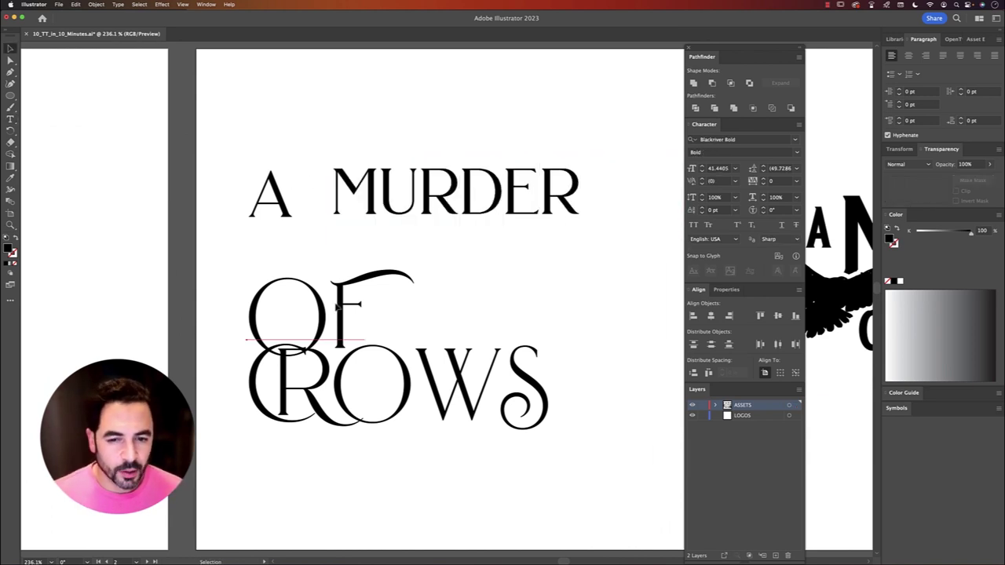
- Retype CROWS in the Brilon title with a large swash C followed by plain lowercase letters
drag(338, 307, 340, 286)
drag(405, 243, 369, 269)
click(373, 349)
double_click(390, 366)
text(C)
alt+drag(265, 360, 304, 365)
key(t)
double_click(390, 366)
text(ROWS)
key(Escape)
- Replace the swashed OF with a copy of the plain A retyped as OF
drag(324, 292, 231, 393)
key(Delete)
key(a)
double_click(270, 267)
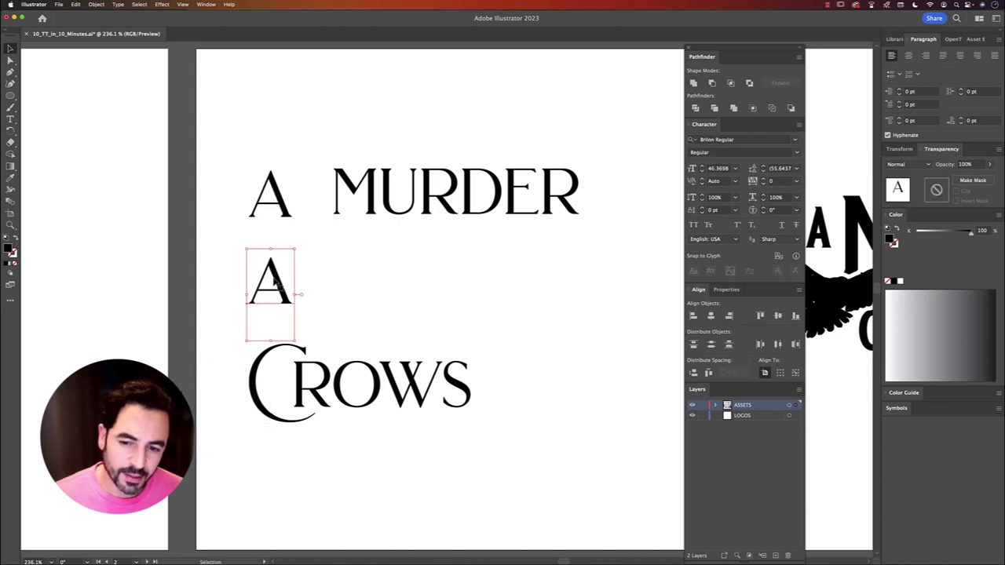
text(OF)
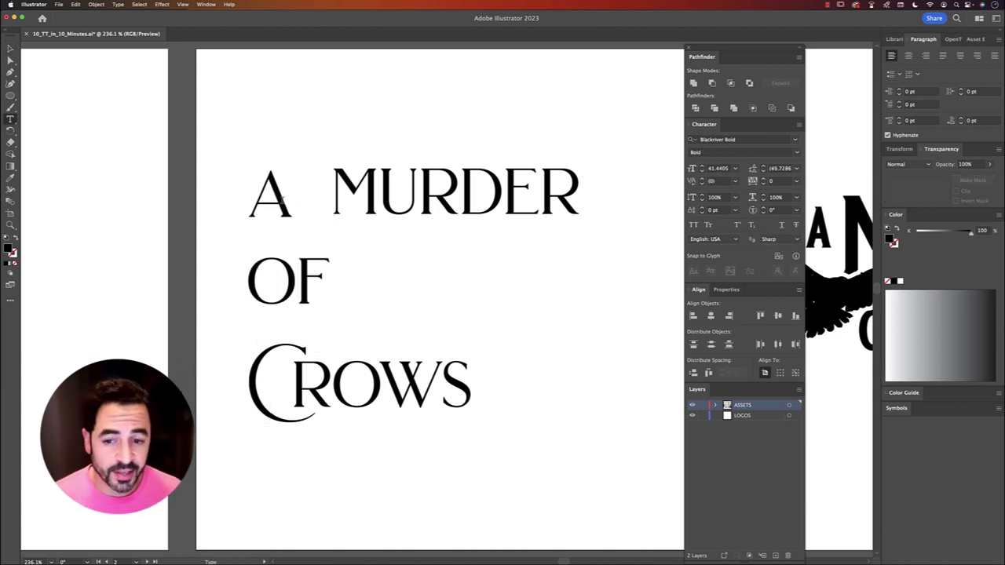
- Swap the A and the first R of MURDER for their swash alternate glyphs
double_click(275, 200)
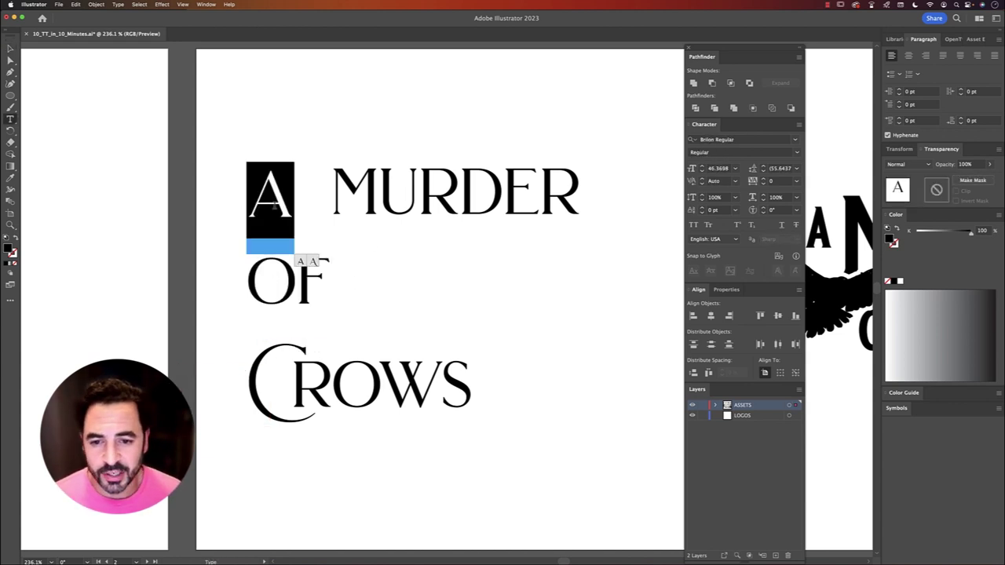
click(313, 263)
click(333, 166)
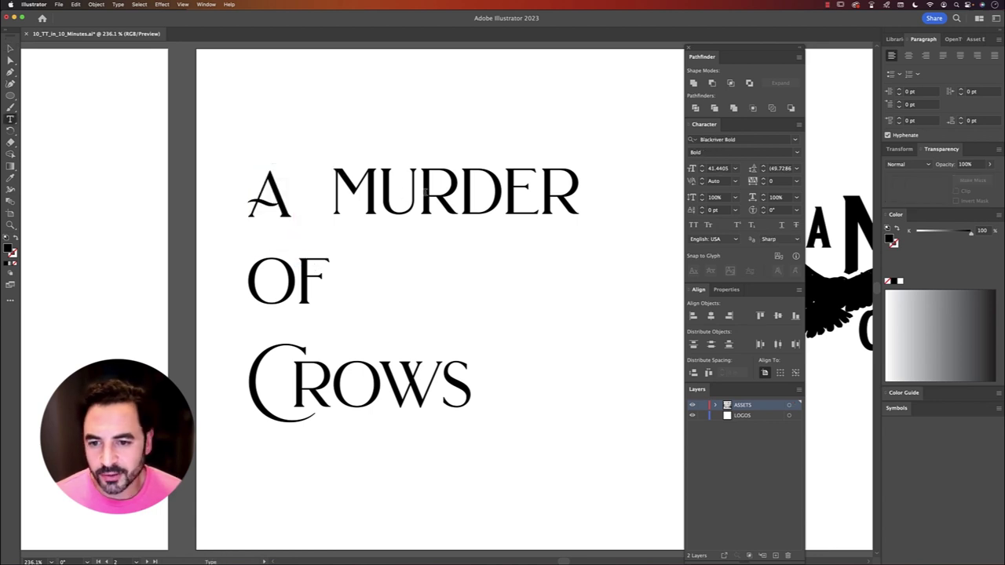
drag(425, 191, 461, 225)
click(476, 260)
click(468, 187)
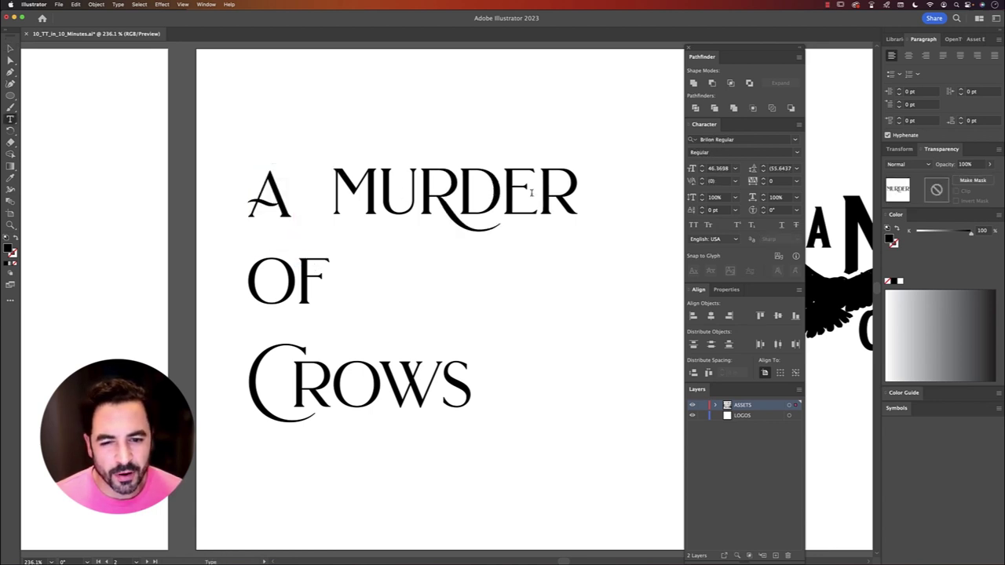
key(super+shift+a)
- Step OF and CROWS diagonally beneath MURDER and place a scaled-down A above its first R
key(v)
click(280, 203)
drag(295, 163, 289, 199)
key(super+shift+a)
drag(303, 310, 414, 270)
click(402, 273)
click(360, 389)
drag(255, 377, 399, 281)
click(298, 166)
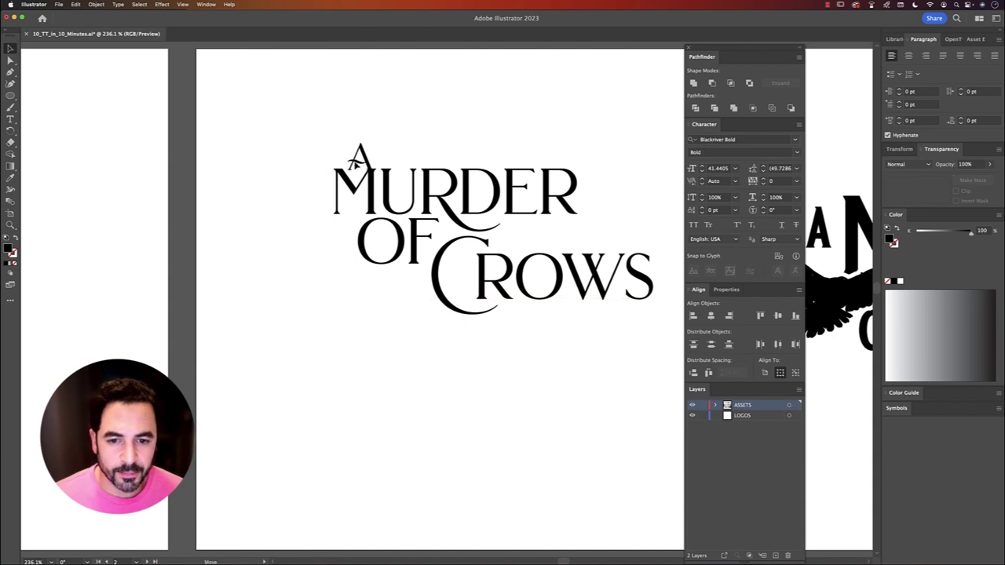
click(454, 155)
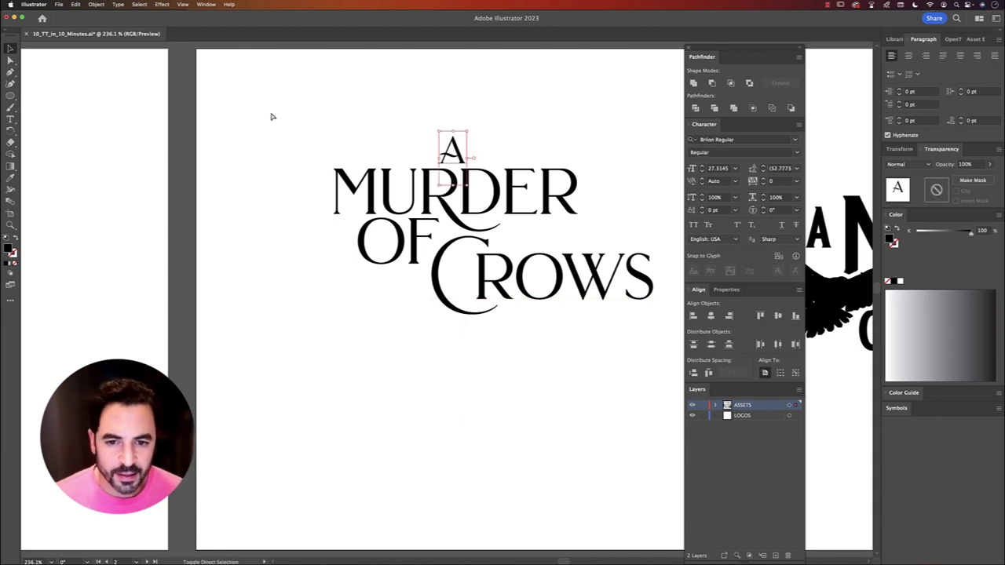
- Group the four Brilon words and move the group toward the center of the artboard
drag(272, 112, 630, 348)
drag(597, 292, 571, 316)
key(super+g)
key(super+minus)
key(super+minus)
key(super+minus)
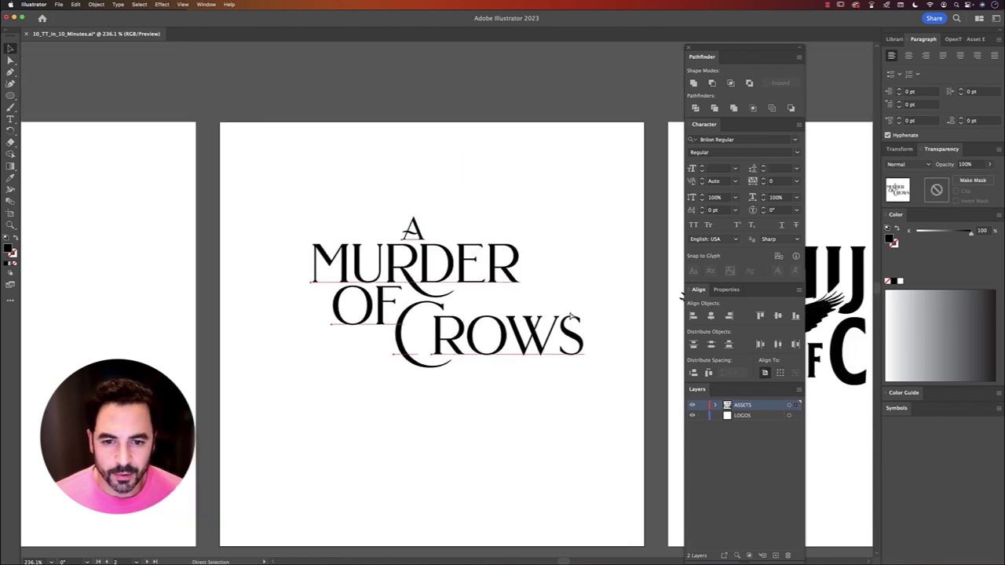
- Copy the crow in the upper corner of the silhouette artboard and paste it, scaled down, beside MURDER in the Brilon title
click(500, 407)
drag(498, 410, 400, 41)
drag(495, 299, 485, 269)
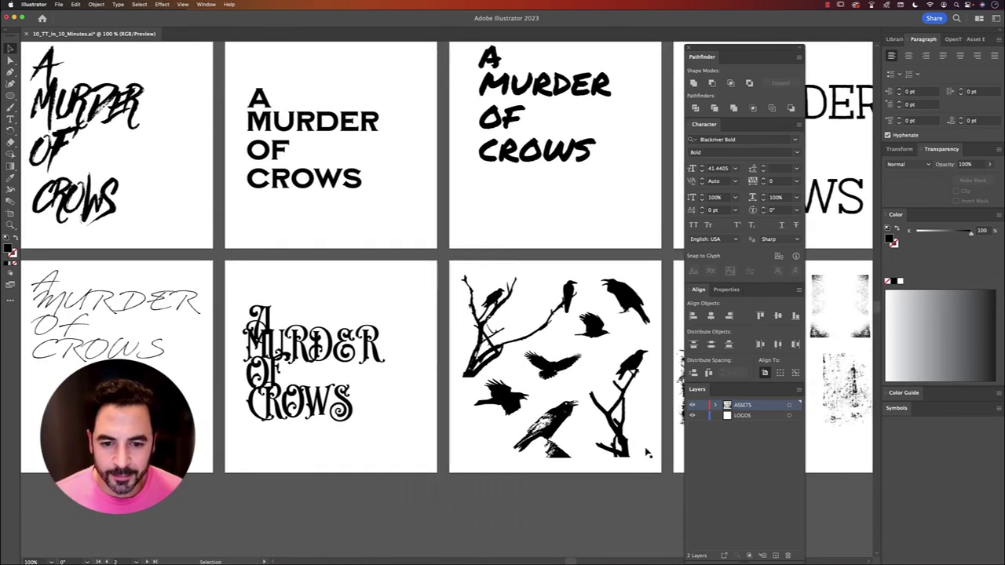
click(632, 303)
drag(449, 183, 512, 454)
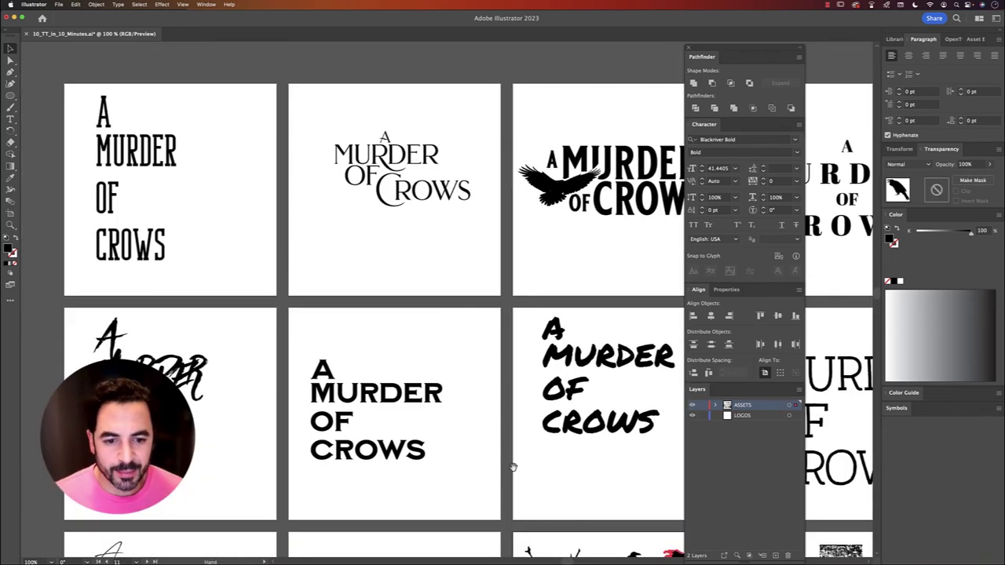
key(super+v)
drag(446, 292, 453, 111)
key(super+shift+a)
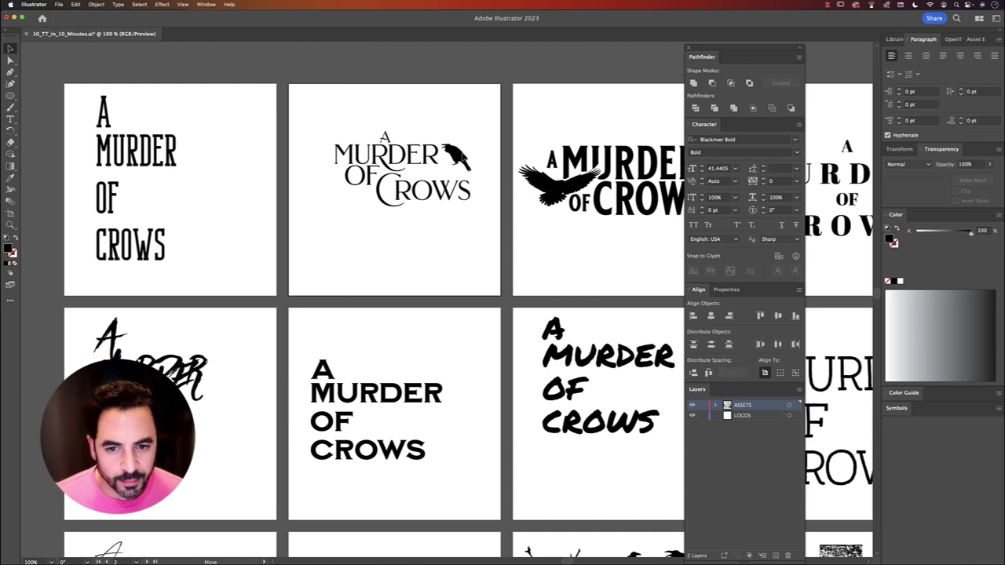
- Reflect the small crow across the vertical axis and perch it on the letters of CROWS
drag(463, 157, 438, 133)
right_click(363, 124)
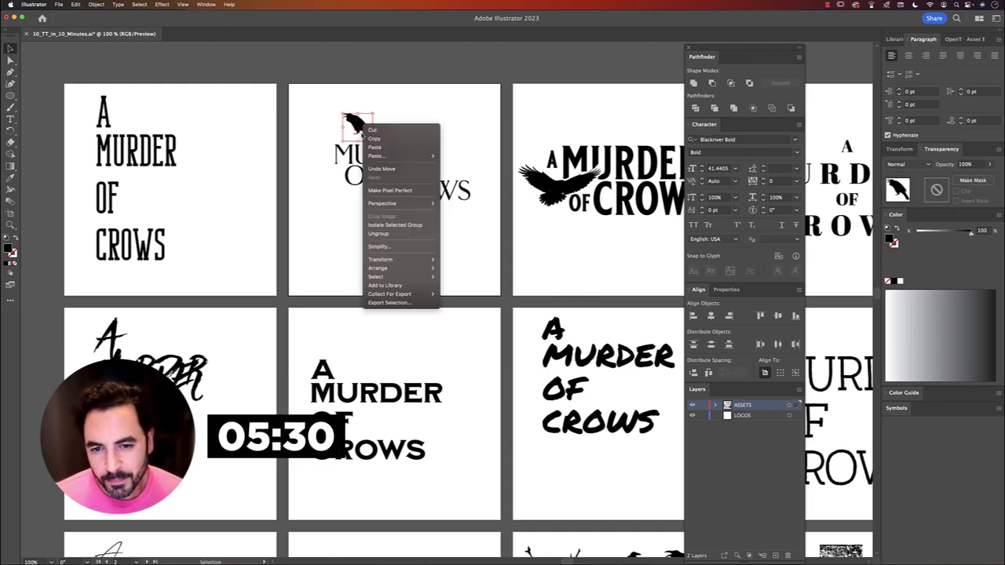
mouse_move(393, 259)
click(445, 289)
key(Return)
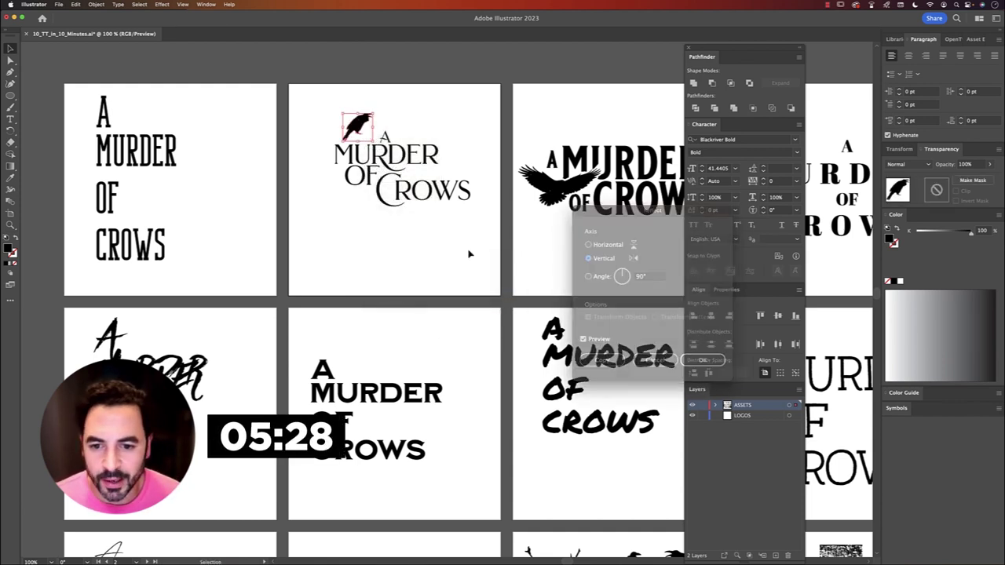
drag(366, 119, 442, 165)
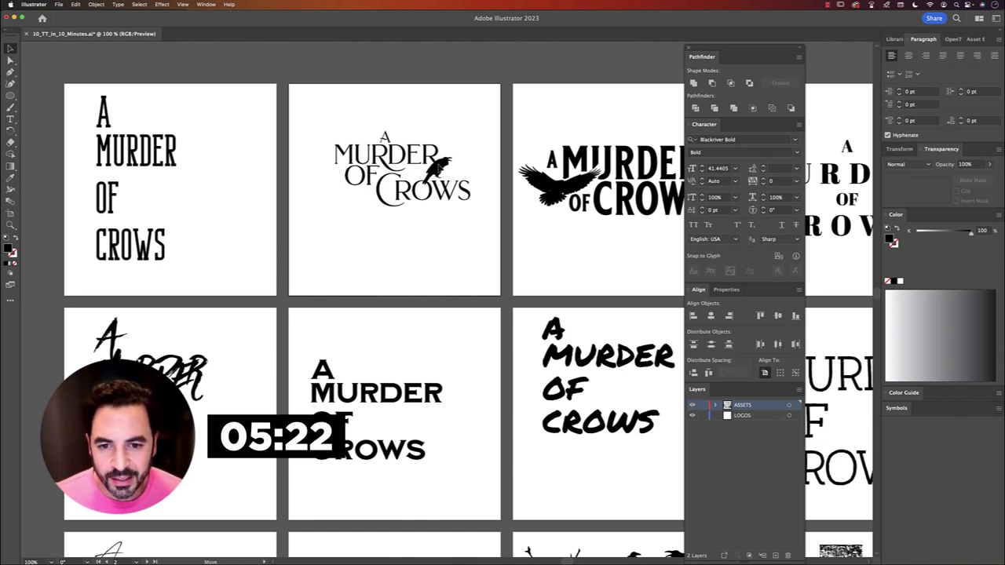
- Group the crow with the Brilon title and center the group on its artboard
drag(486, 124, 332, 222)
key(super+g)
drag(438, 170, 427, 187)
click(267, 190)
drag(222, 168, 354, 227)
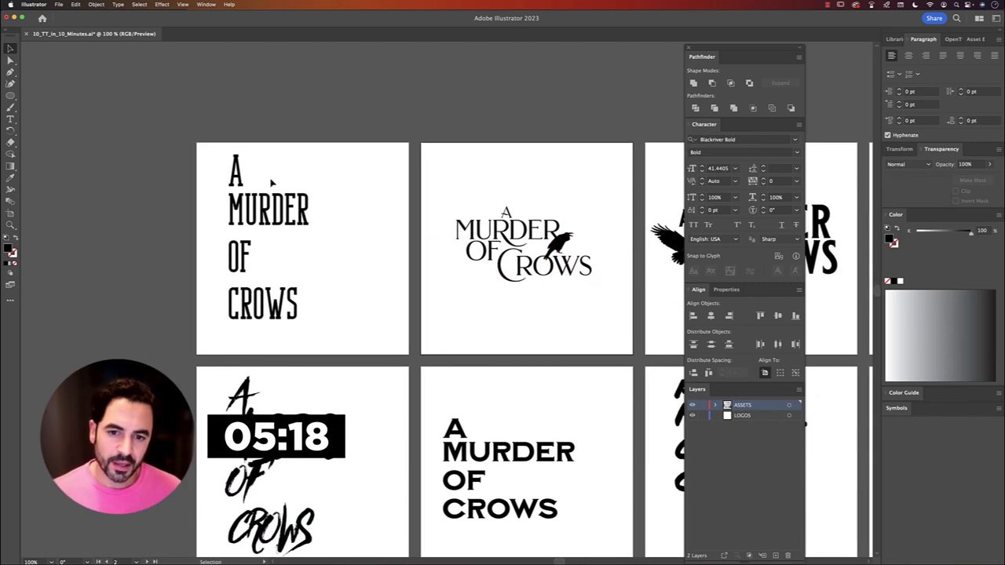
- Reduce the font size of A and OF in the slab-serif title and move MURDER down and to the right
click(242, 184)
shift+click(247, 244)
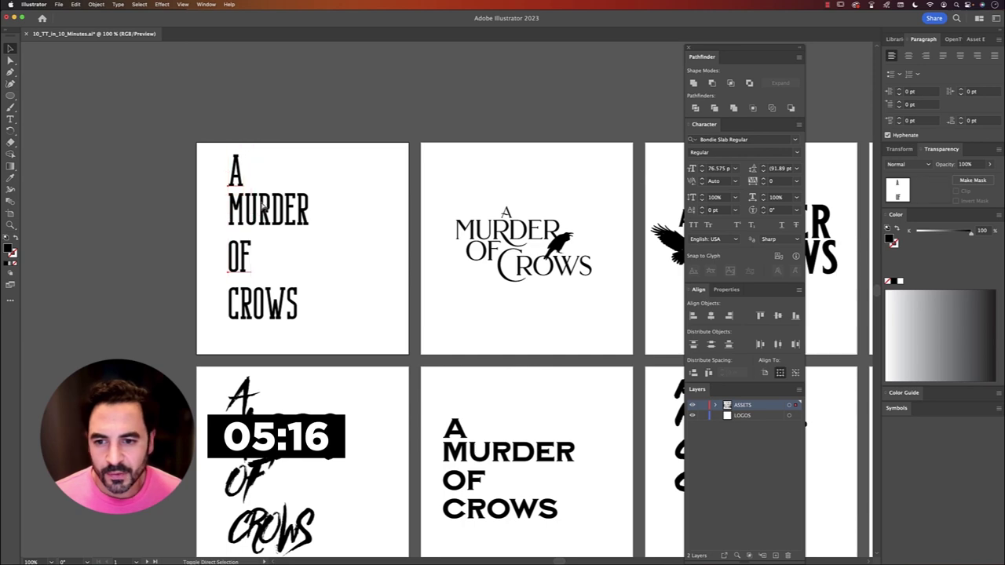
key(super+shift+comma)
key(super+shift+comma)
key(super+shift+comma)
key(super+shift+comma)
key(super+shift+comma)
key(super+shift+comma)
key(super+shift+comma)
key(super+shift+comma)
key(super+shift+comma)
key(super+shift+comma)
key(super+shift+comma)
click(276, 237)
drag(274, 220, 292, 236)
click(361, 195)
- Copy the blotchy grunge texture from the textures artboard and paste a copy among the title artboards
scroll(322, 229, down, 5)
scroll(322, 229, right, 5)
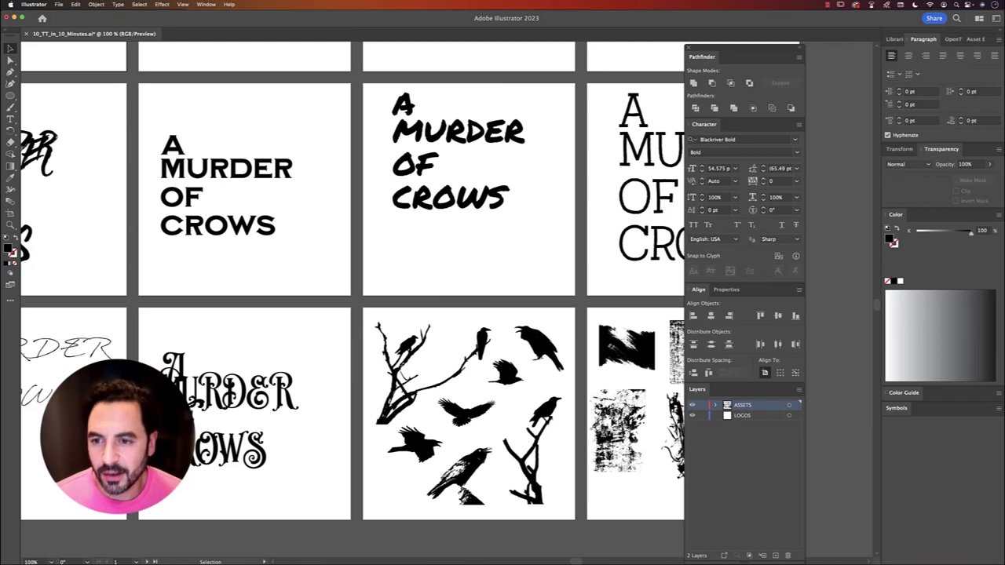
click(619, 431)
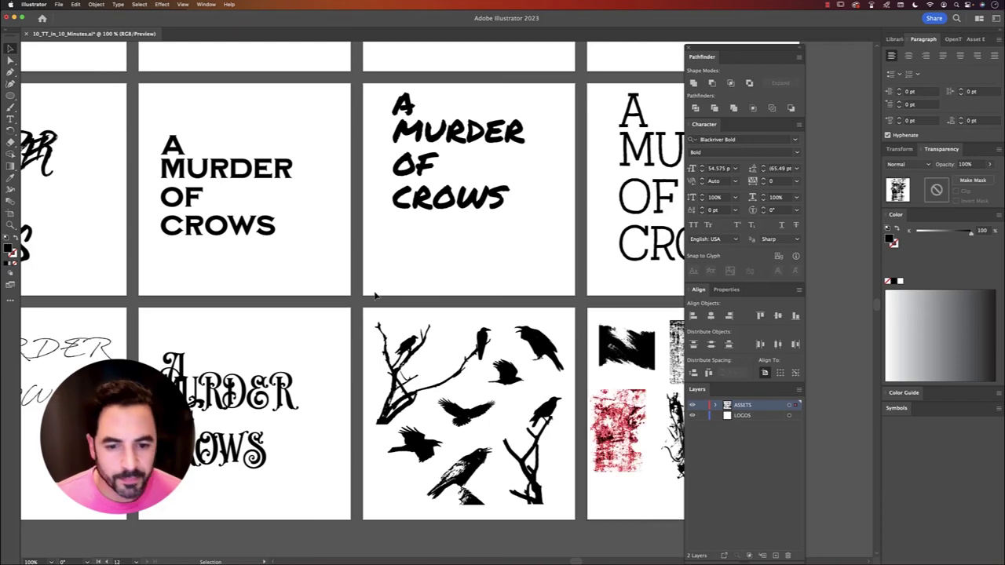
key(super+c)
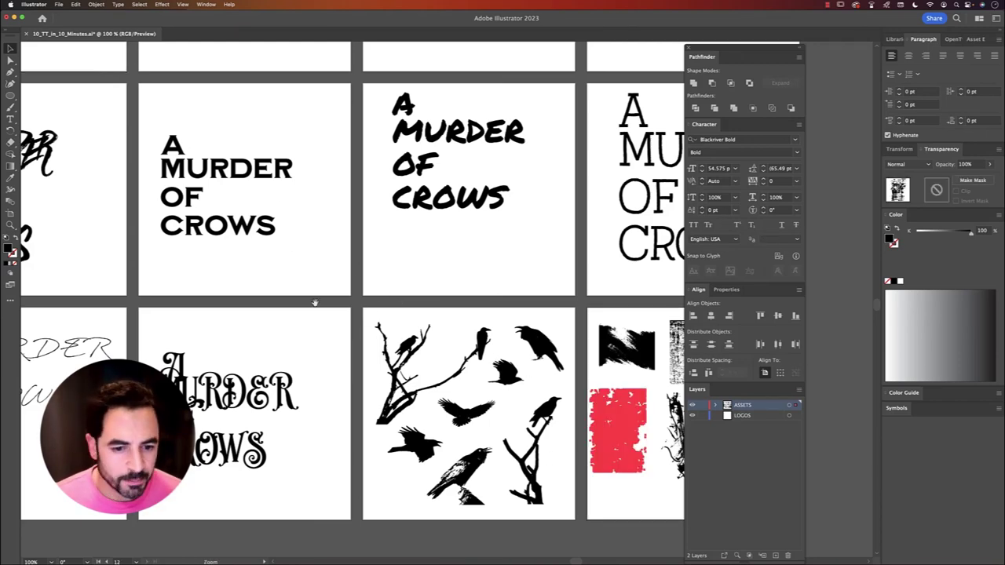
scroll(359, 335, up, 4)
scroll(359, 335, left, 4)
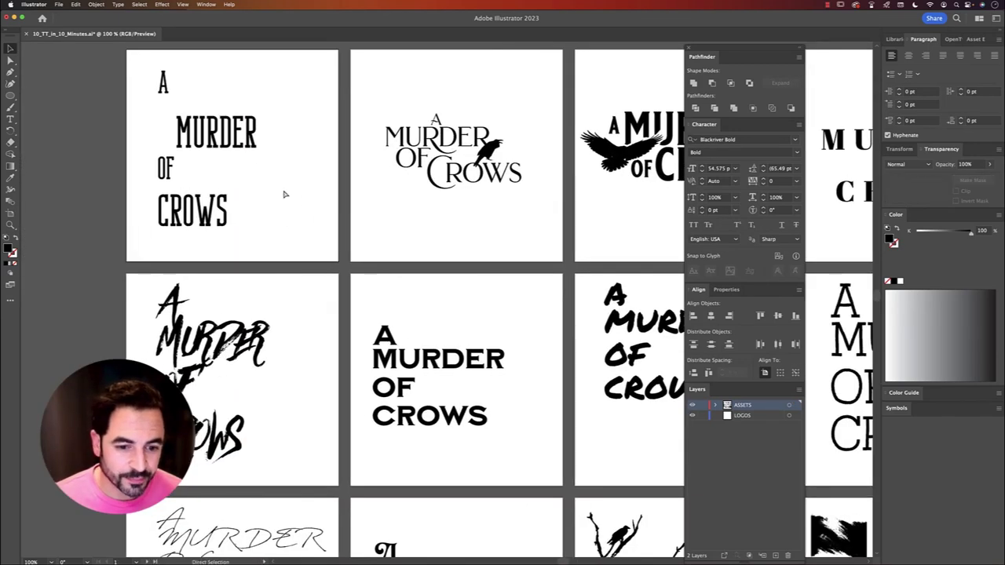
key(super+v)
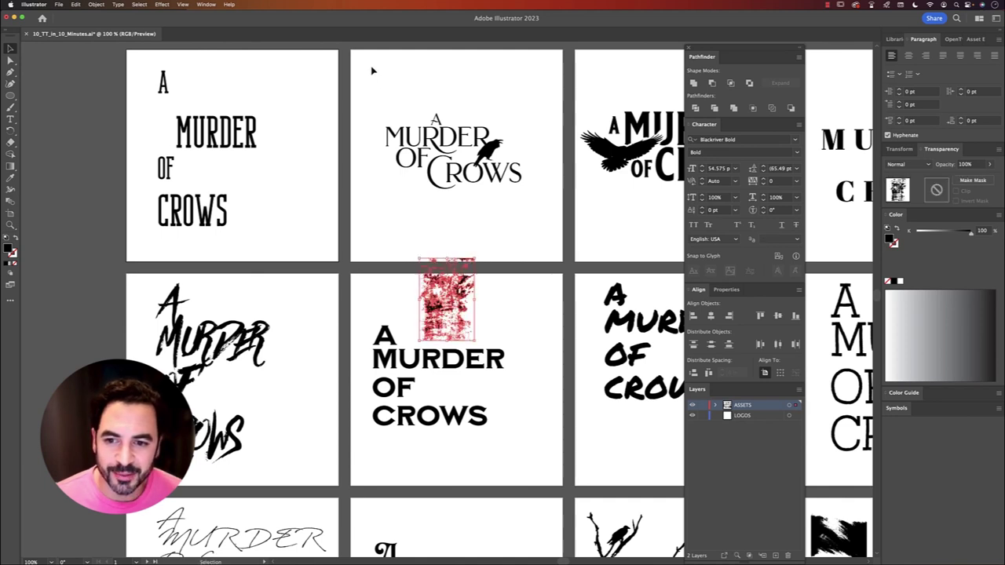
- Color the pasted texture white, place it over the slab-serif title and enlarge it to cover all four words
key(i)
click(449, 95)
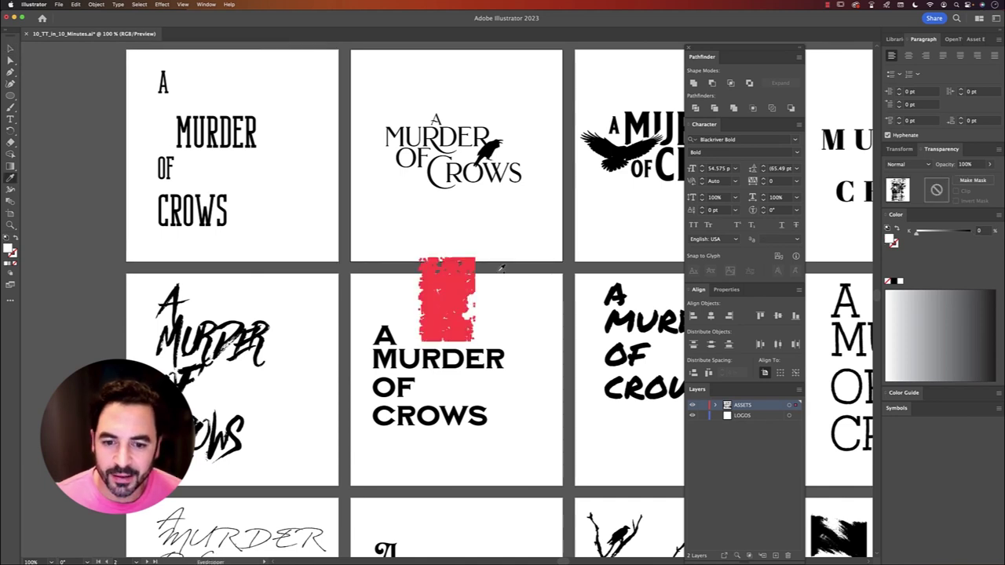
drag(452, 287, 216, 133)
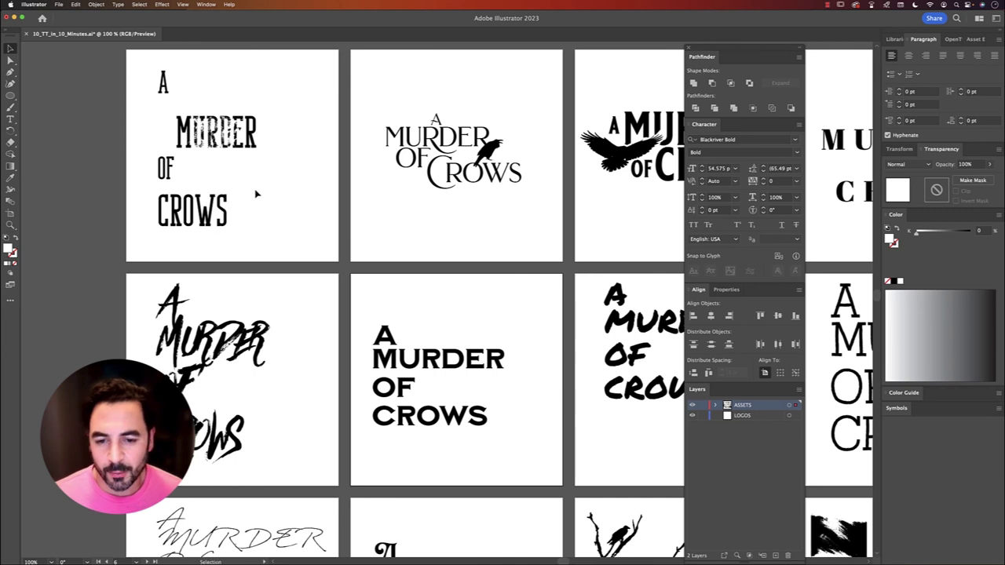
drag(245, 186, 315, 247)
drag(317, 155, 318, 157)
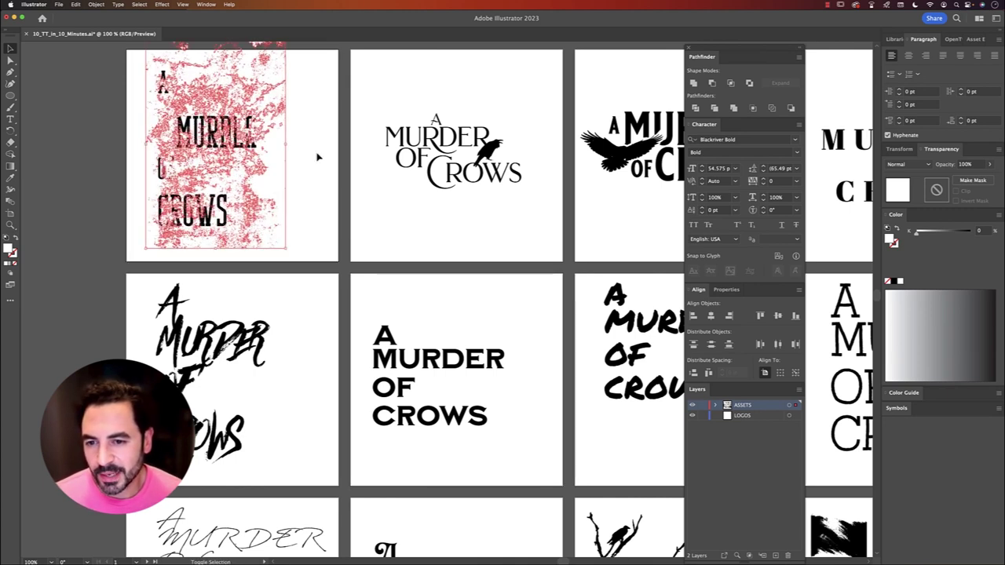
click(314, 104)
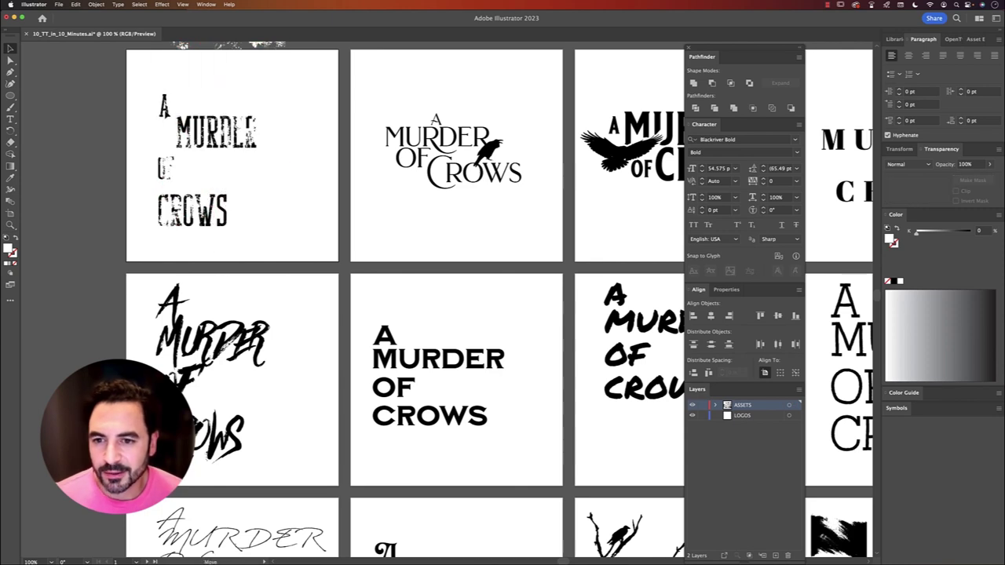
- Arrange the slab-serif title in two lines, with A and OF on either side of MURDER and CROWS beneath
click(164, 130)
drag(174, 174, 276, 132)
drag(192, 211, 241, 165)
click(77, 4)
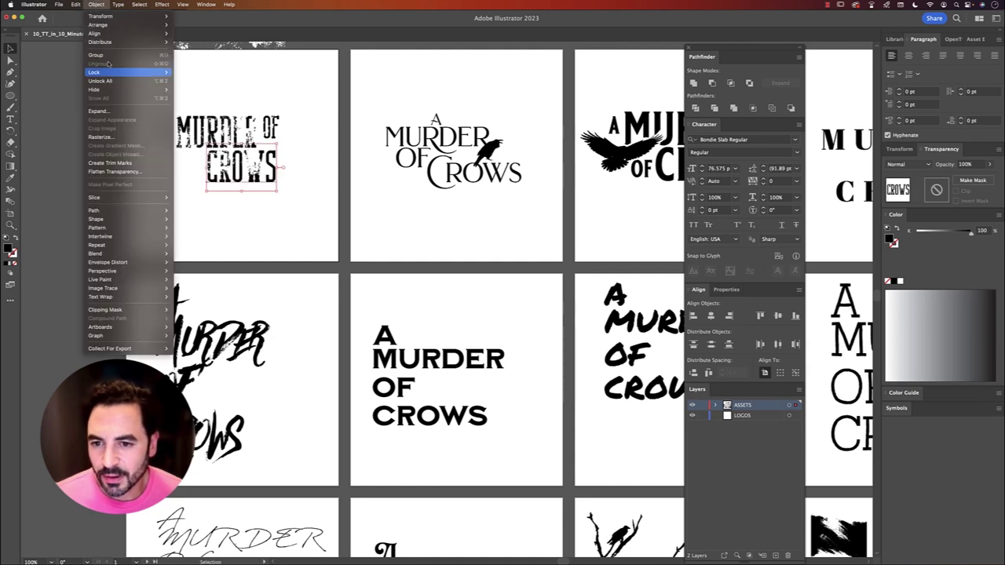
click(106, 76)
click(306, 93)
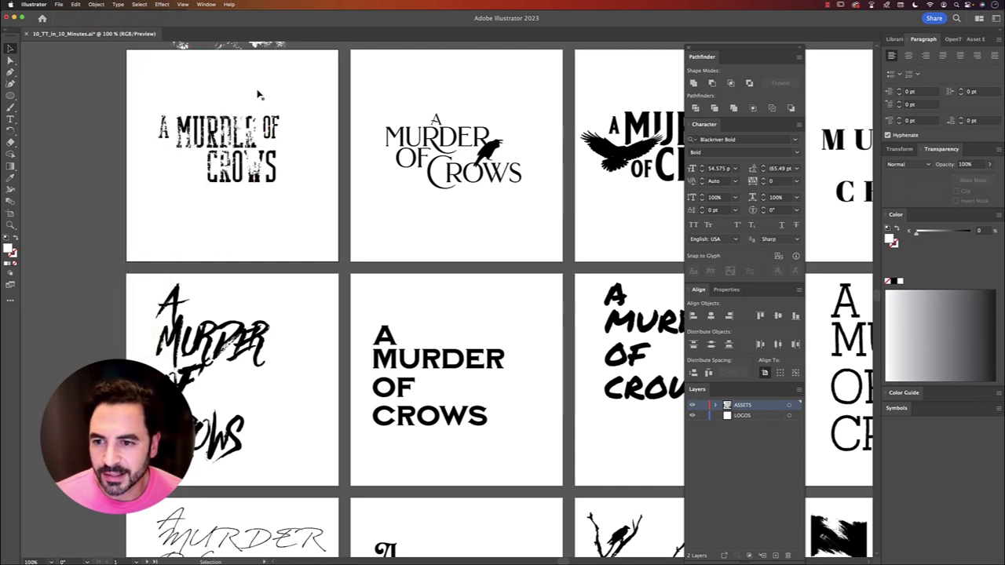
- Shrink the white texture, rotate it a quarter turn and position it across the two-line slab-serif title
drag(257, 94, 255, 110)
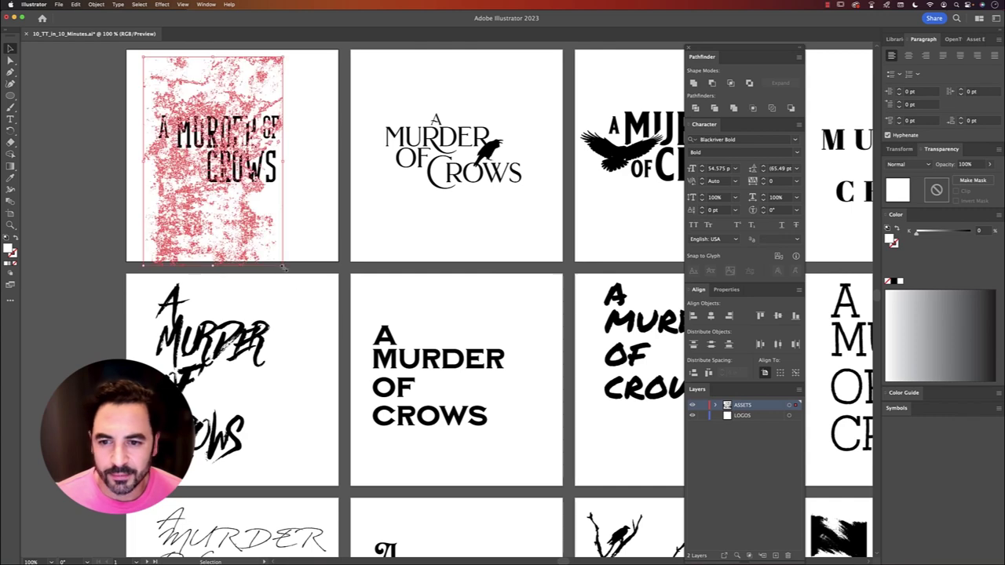
drag(283, 266, 272, 250)
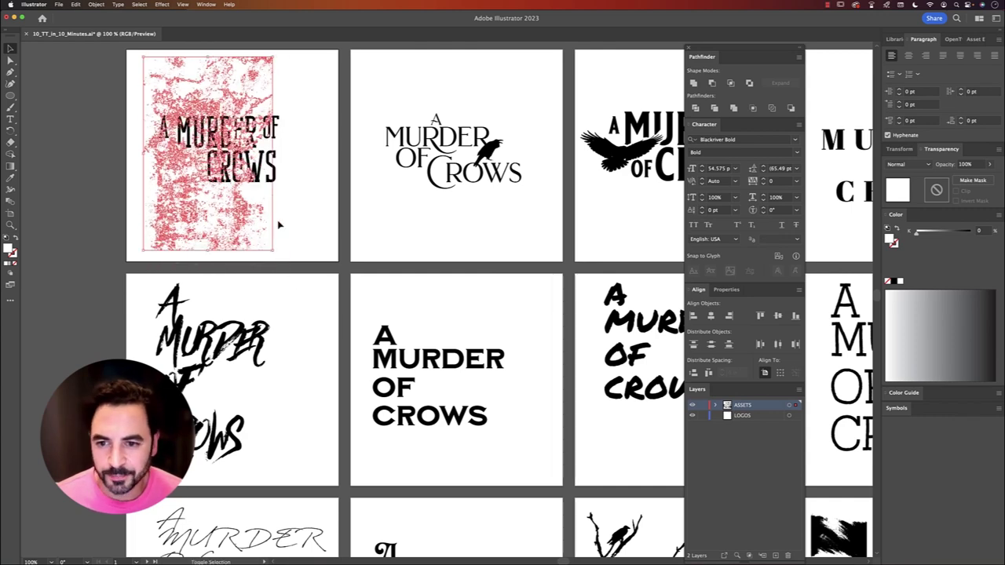
drag(306, 123, 304, 128)
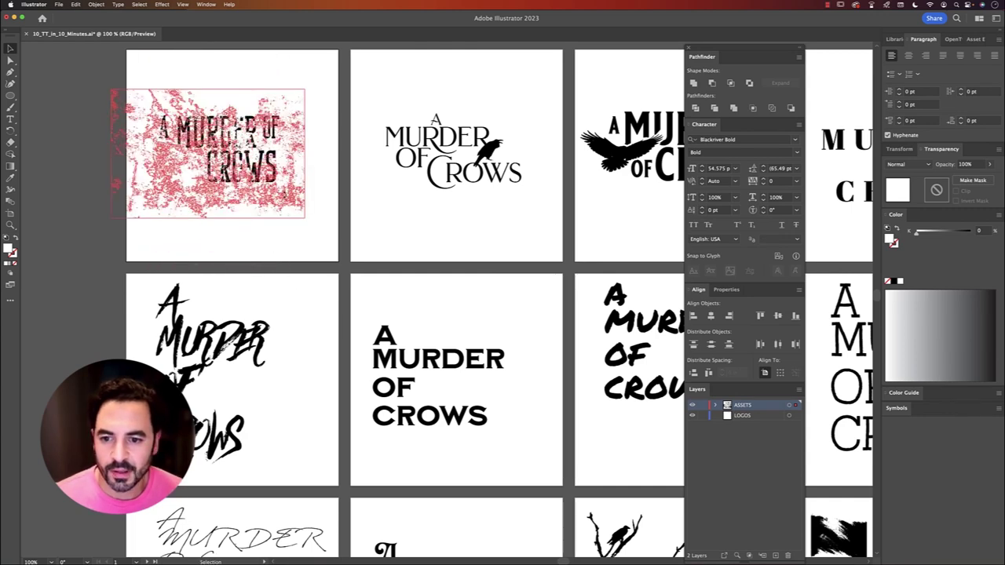
key(super+z)
click(243, 202)
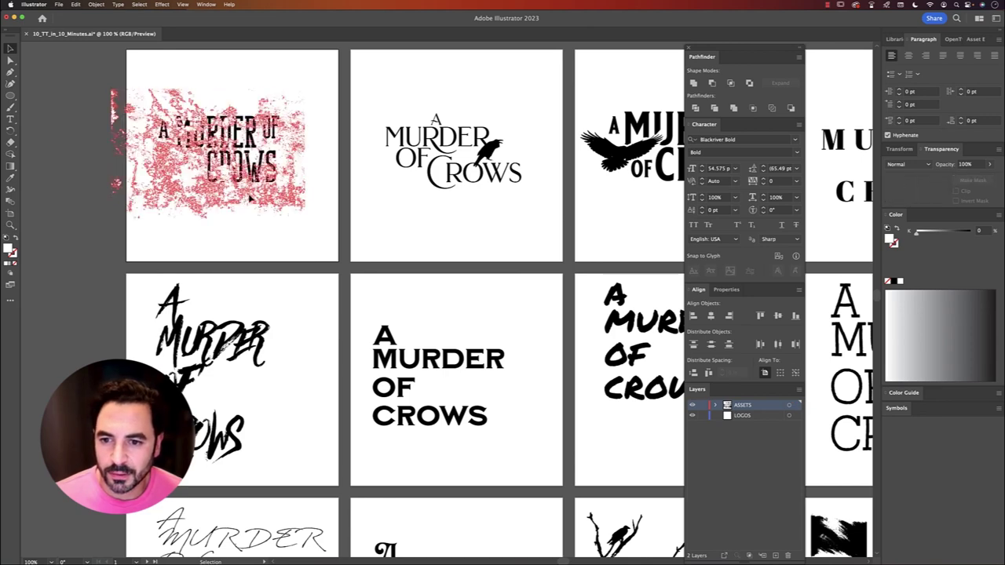
drag(287, 200, 317, 205)
key(super+shift+z)
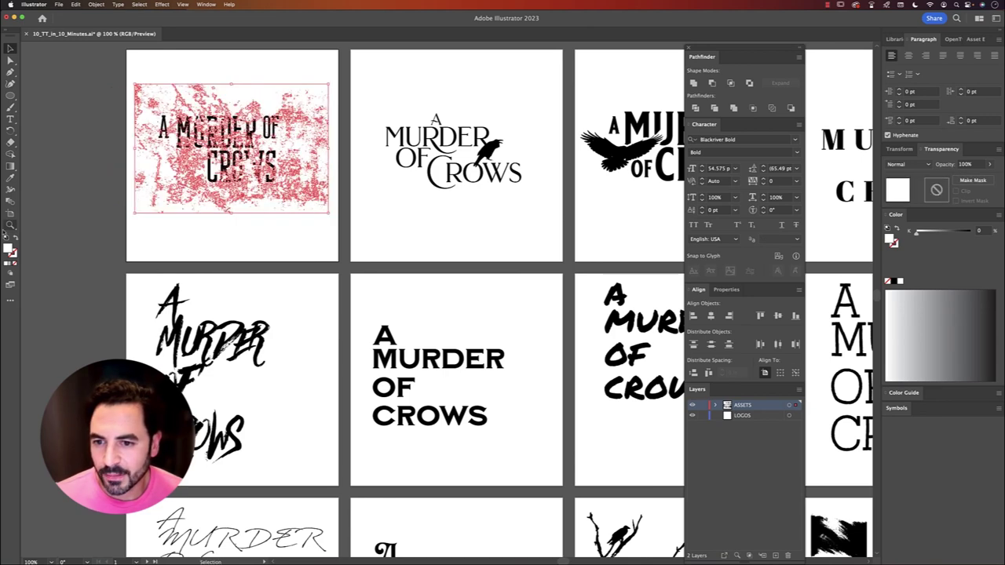
- Change the texture's fill color to red f23030
double_click(9, 249)
click(681, 353)
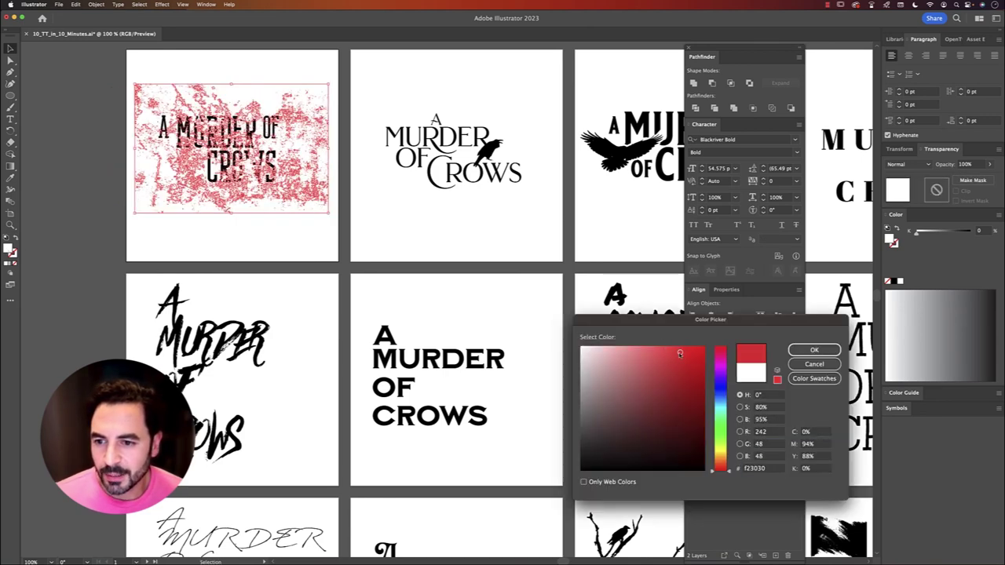
key(Return)
click(119, 70)
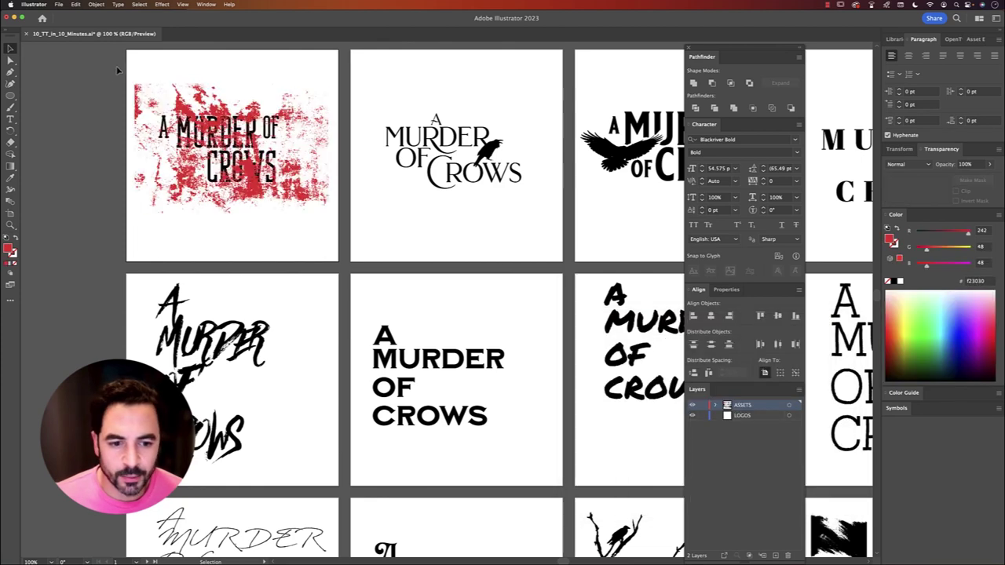
- Knock the red texture out of the slab-serif title by deleting every shape that shares its fill and stroke
drag(118, 70, 337, 231)
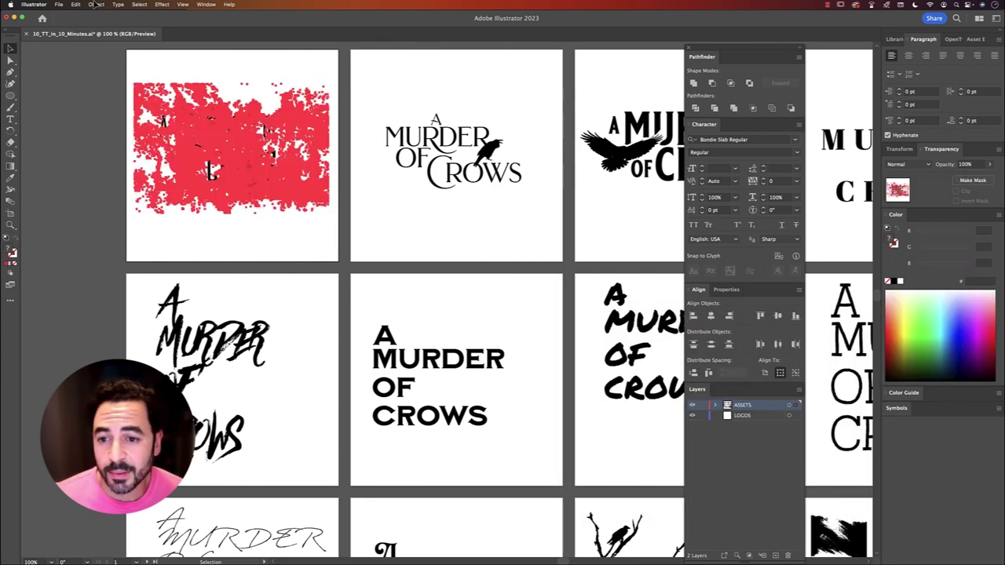
key(a)
click(139, 4)
mouse_move(172, 84)
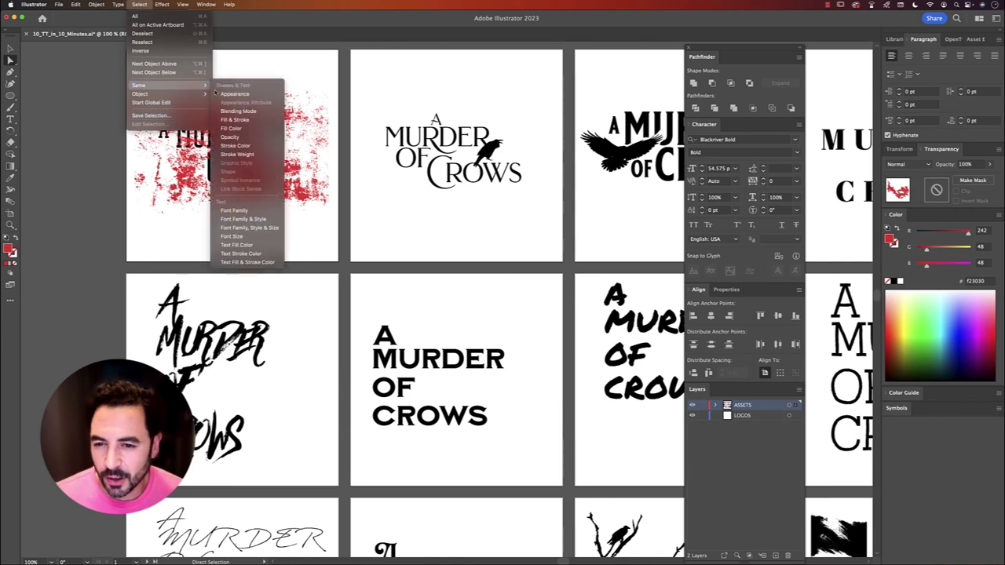
click(241, 120)
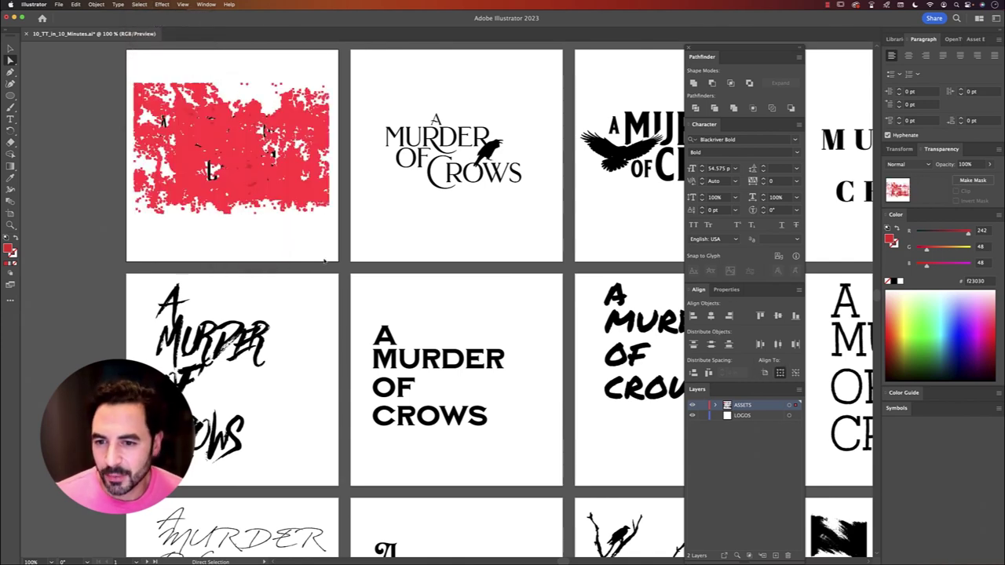
key(Delete)
- Move MURDER in the brush-lettered title to the upper right and scale A and OF down to about 25.6 pt
scroll(314, 254, down, 2)
scroll(314, 254, right, 1)
key(v)
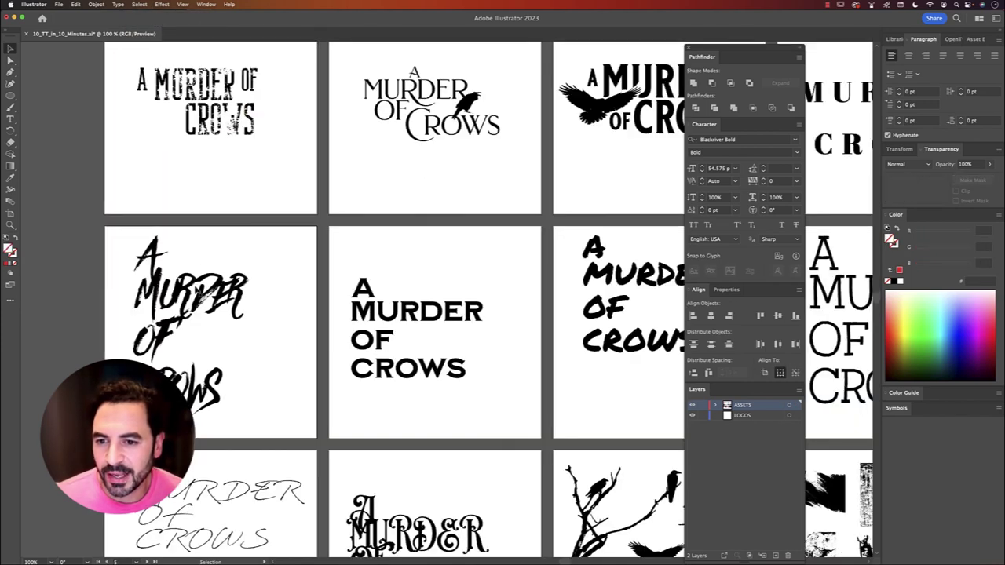
drag(196, 291, 243, 271)
click(153, 262)
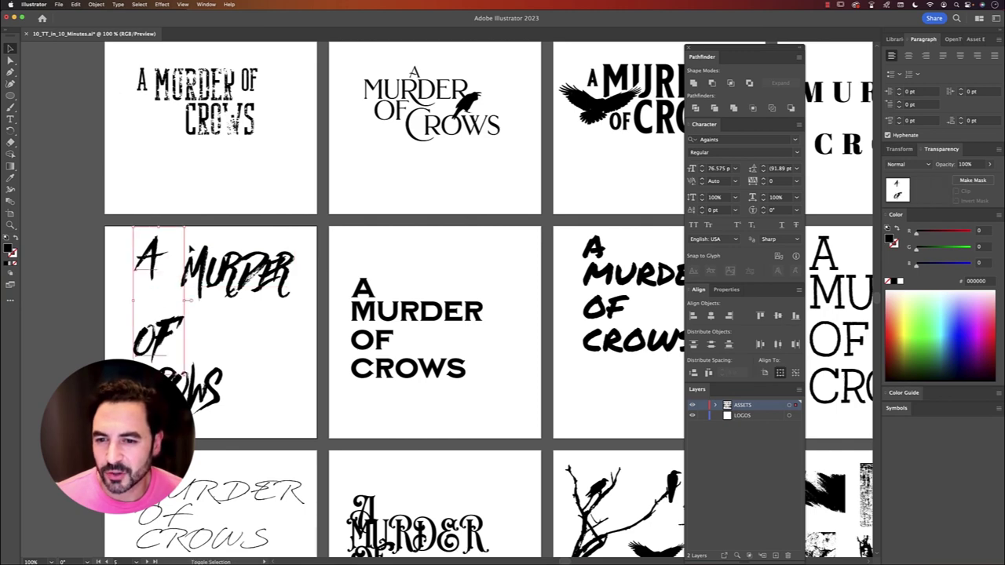
drag(184, 228, 168, 275)
click(211, 301)
- Copy the small flying crow from the silhouette artboard onto the brush-lettered title's artboard and move OF to its right side
drag(634, 523, 465, 358)
scroll(123, 195, up, 2)
scroll(124, 196, left, 3)
drag(300, 504, 297, 330)
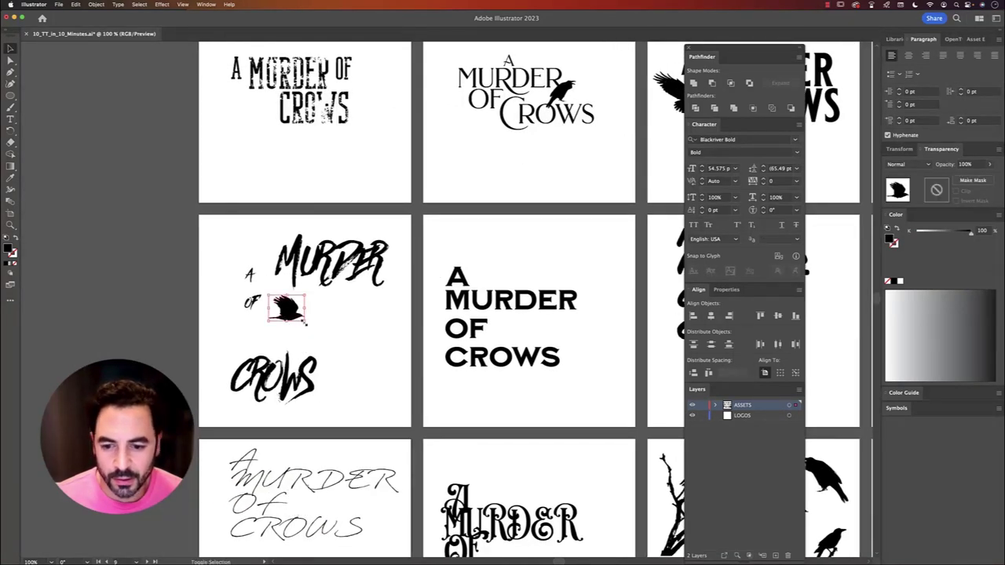
drag(254, 299, 255, 302)
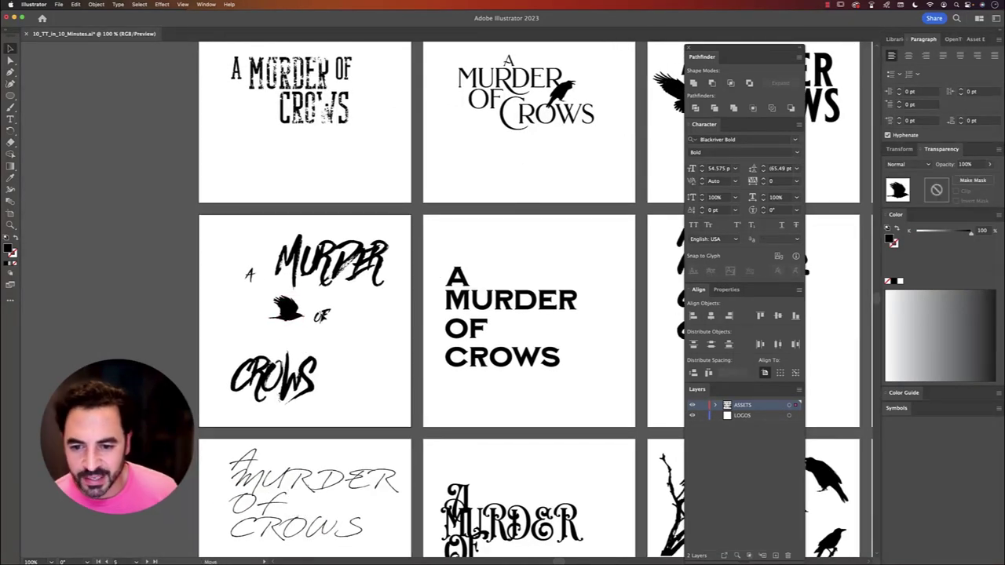
- Move the brush-lettered MURDER beside the crow, retype the word with the alternate letterforms and nudge the crow to the right
drag(346, 263, 253, 315)
key(t)
double_click(253, 315)
text(MURDER)
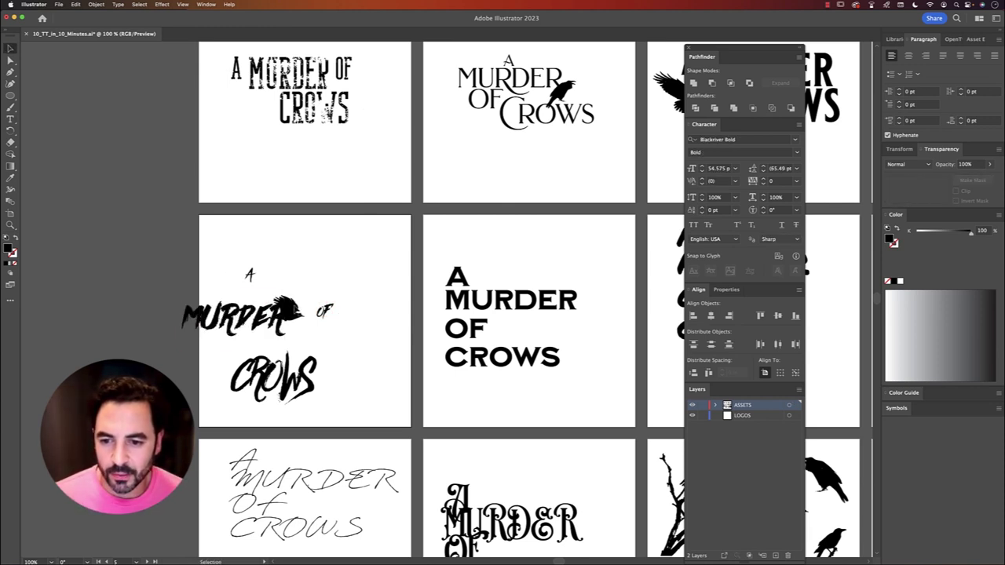
drag(294, 311, 306, 311)
- Move the retyped MURDER above the crow, level with A, and scale it down
click(258, 321)
key(i)
key(v)
drag(236, 318, 321, 277)
drag(374, 243, 354, 256)
- Enlarge the flying crow until it nearly fills the width of the artboard
click(298, 308)
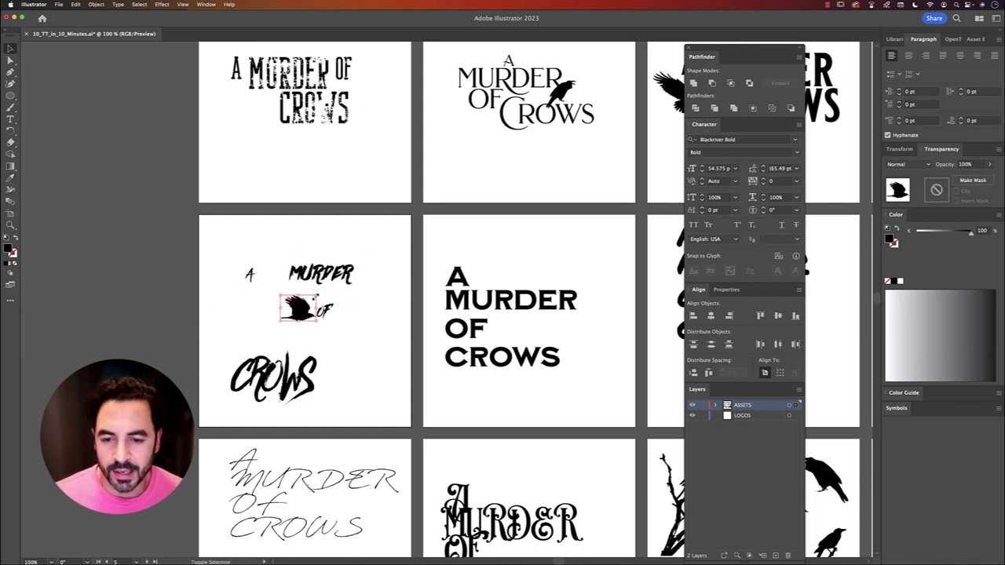
drag(317, 296, 394, 244)
click(394, 244)
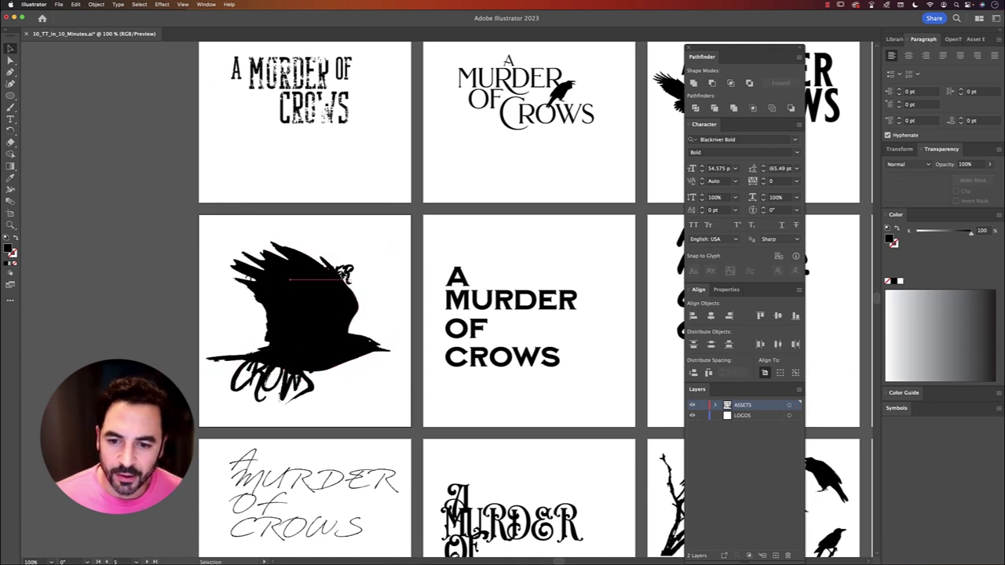
- Bring the four brush-lettered words in front of the large crow and color them white
click(330, 275)
drag(206, 229, 381, 412)
key(i)
click(386, 408)
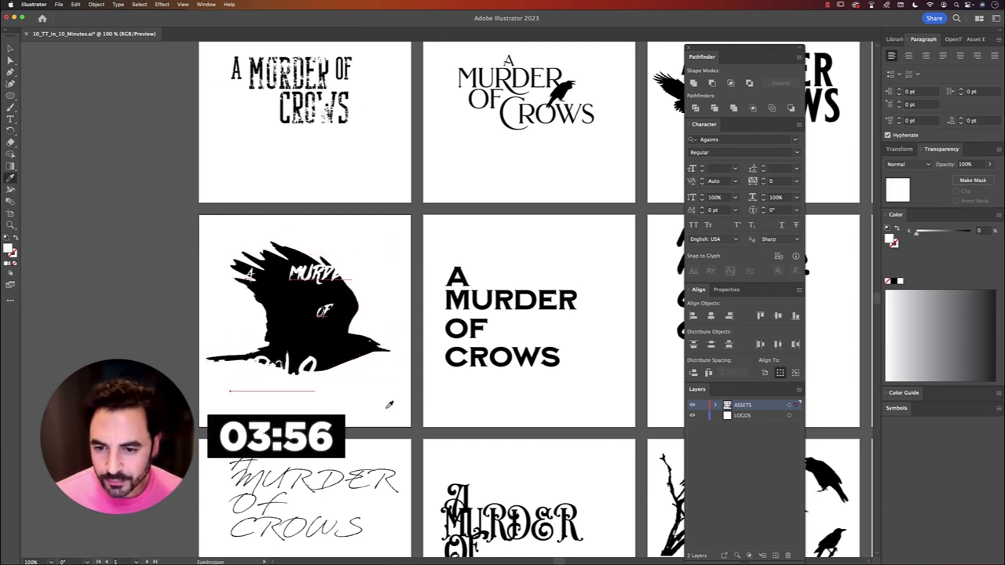
super+click(389, 405)
- Stack A, MURDER and OF inside the crow's wing, with A above MURDER and OF below its left end
key(v)
drag(335, 280, 289, 314)
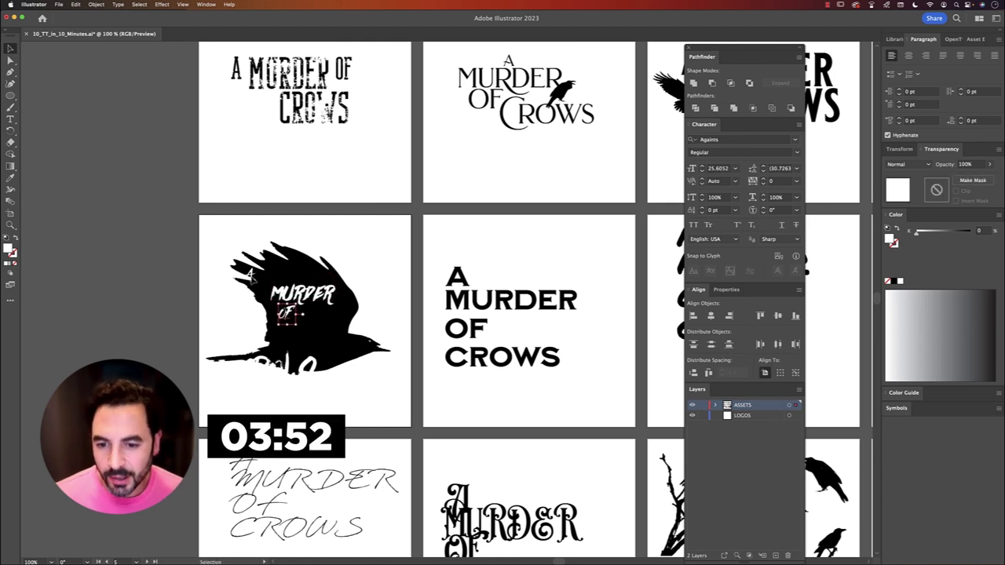
drag(249, 269, 302, 272)
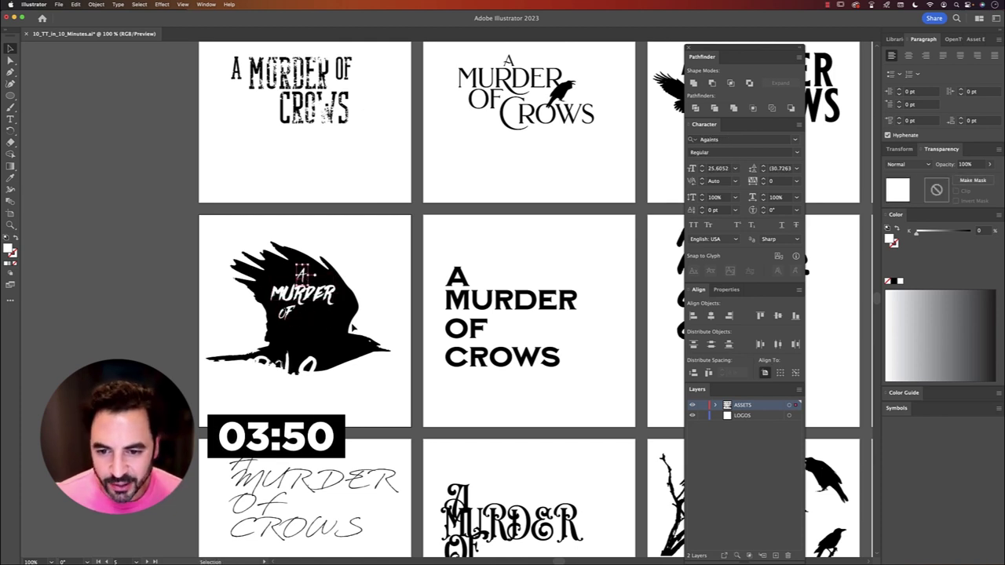
- Move CROWS onto the bird, retype it as "Crows", scale it down to about 47.7 pt and fit it beside OF
drag(294, 380, 343, 330)
double_click(343, 330)
key(super+a)
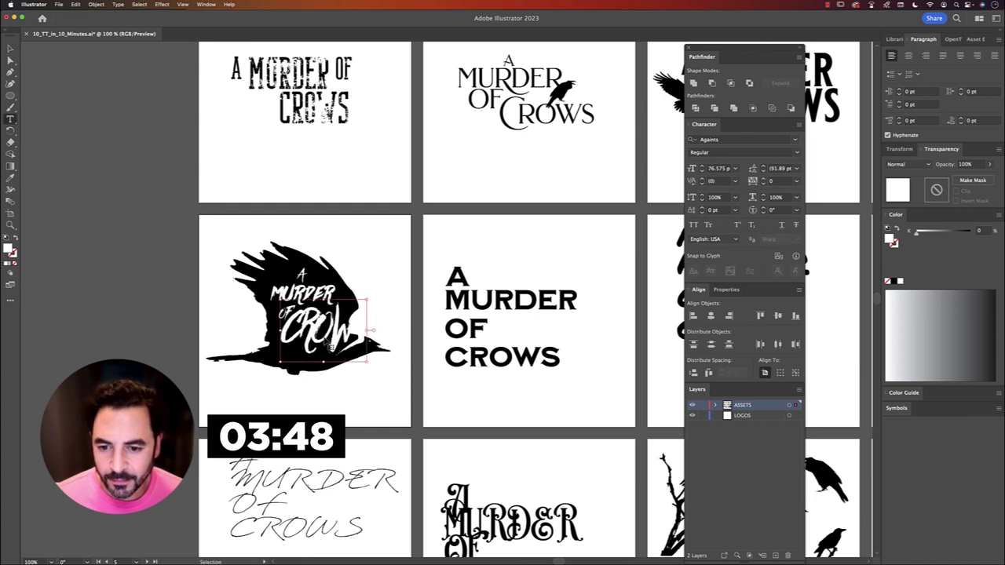
text(Crows)
key(super+shift+a)
key(Escape)
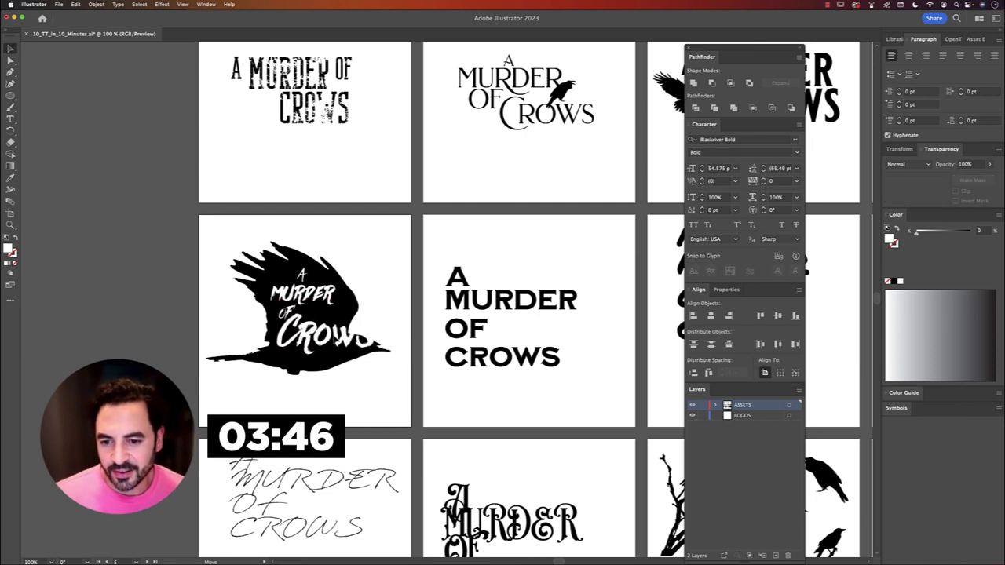
drag(365, 354, 344, 343)
drag(310, 315, 324, 310)
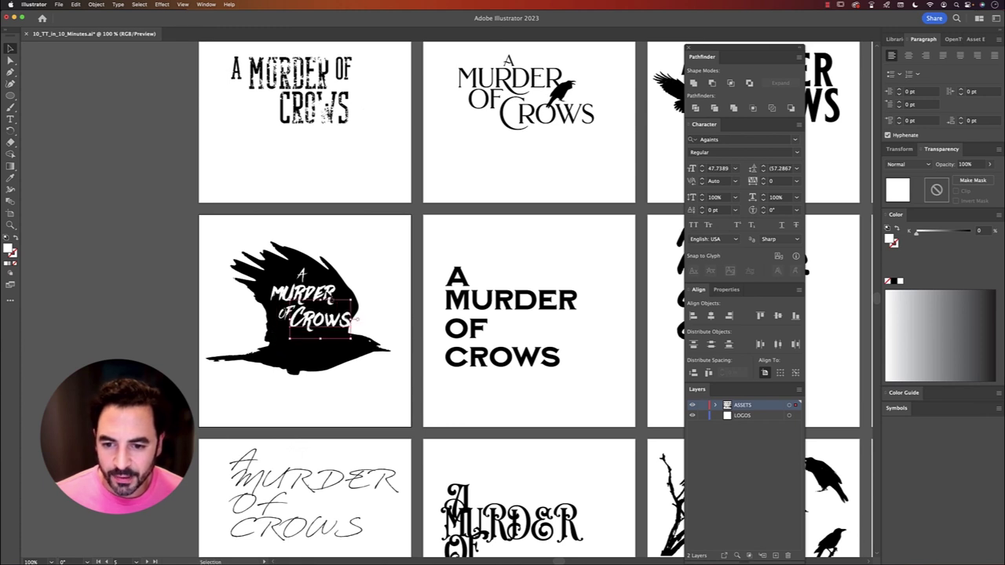
- Retype the first letter of the brush-lettered MURDER on the crow as the capital "M" glyph
key(t)
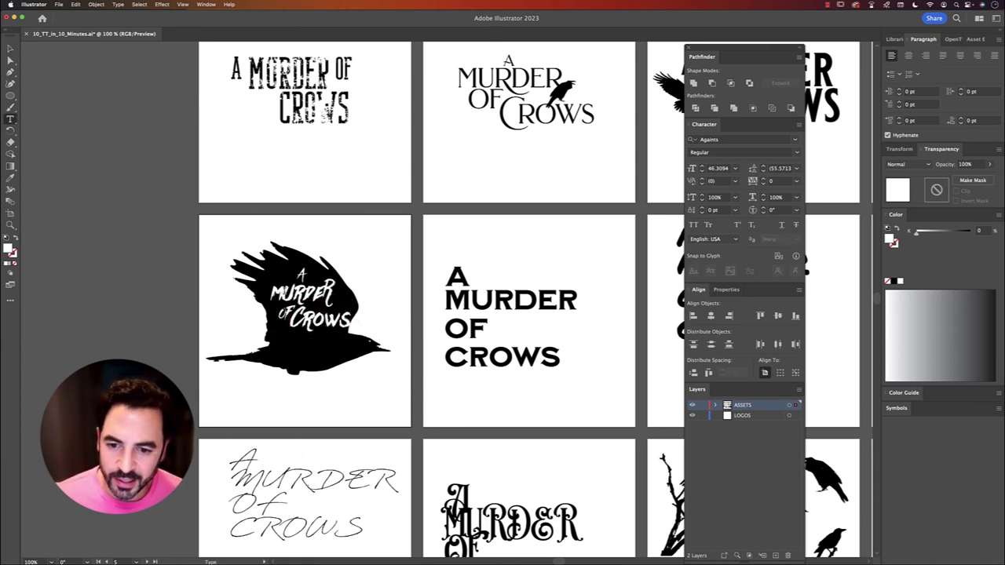
key(BackSpace)
text(M)
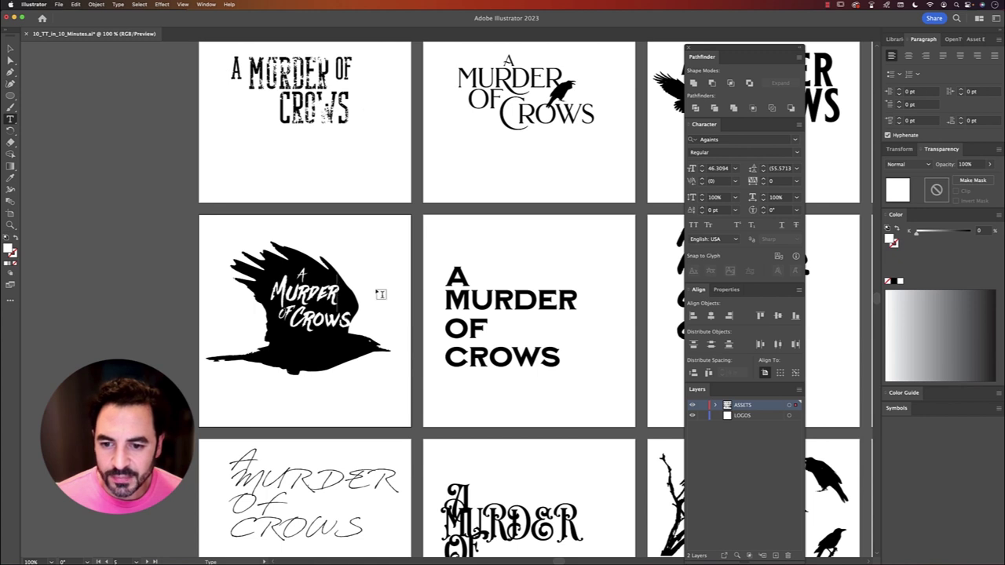
click(380, 295)
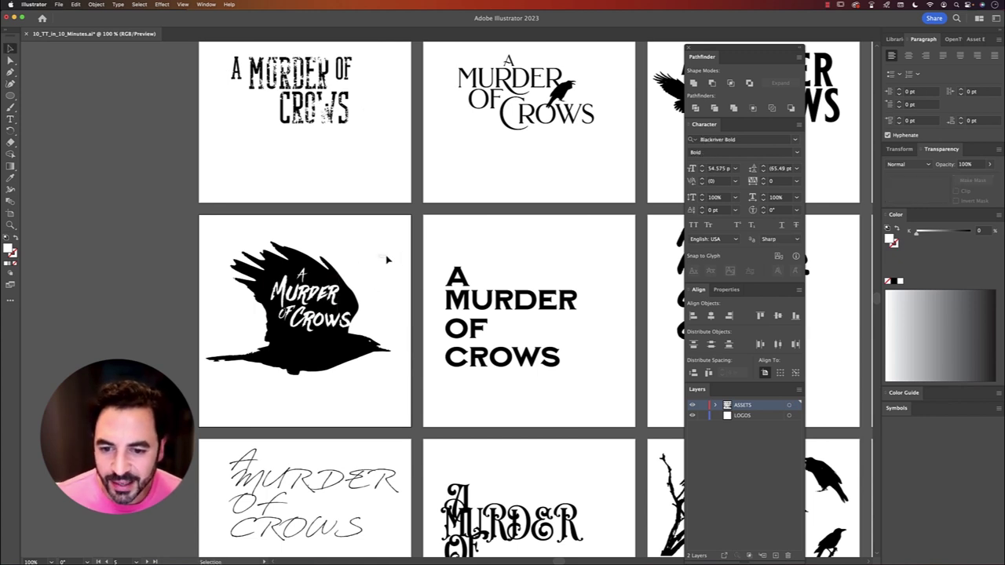
- Enlarge the white brush-lettered title slightly and nudge it into position inside the crow's wing
drag(380, 261, 269, 335)
drag(290, 271, 261, 277)
key(Right)
key(Right)
key(shift+Up)
key(shift+Right)
key(Left)
key(Up)
- Spread out the wide serif words on the sixth artboard, setting OF under MURDER at about 21.6 pt
scroll(337, 274, right, 10)
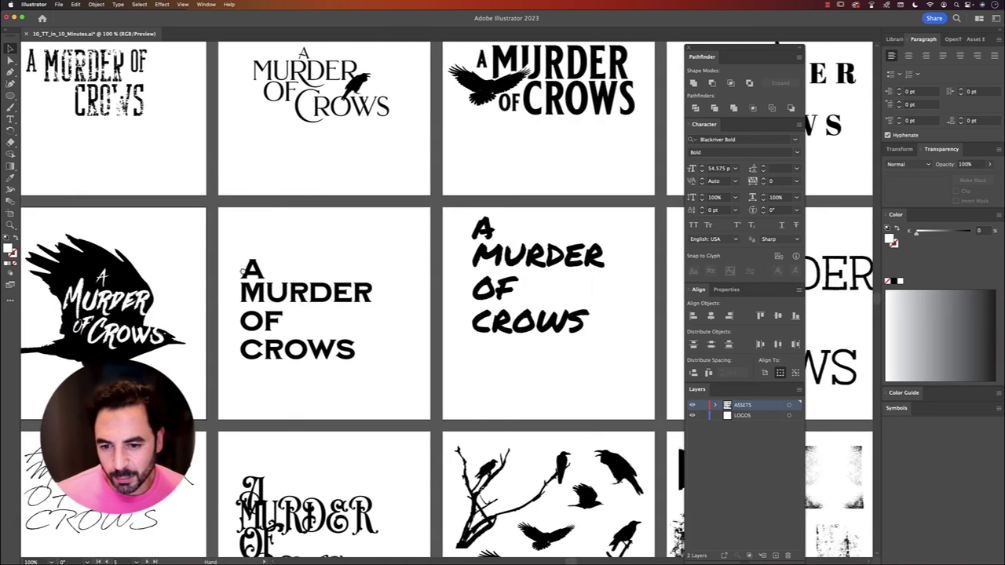
click(279, 240)
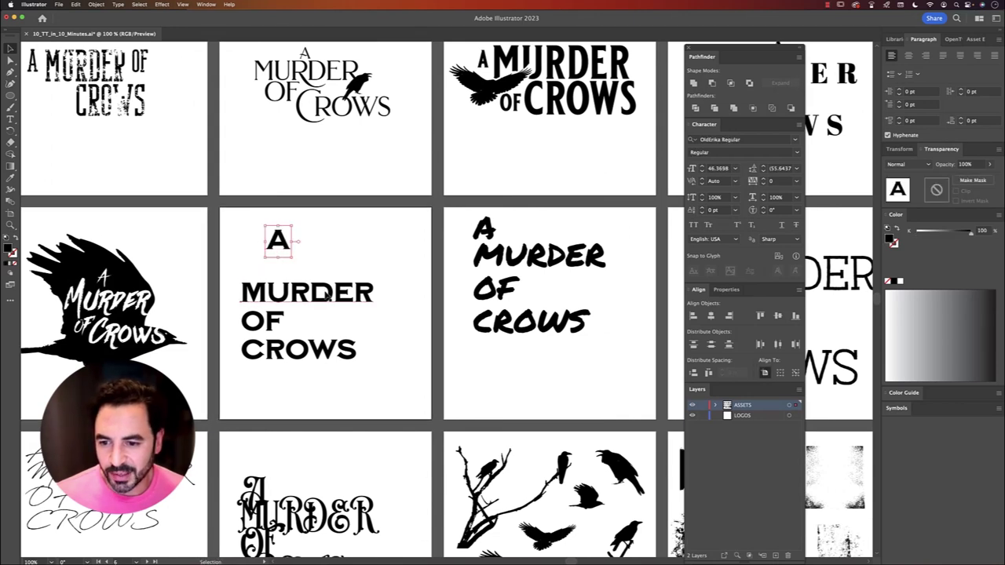
drag(325, 293, 358, 281)
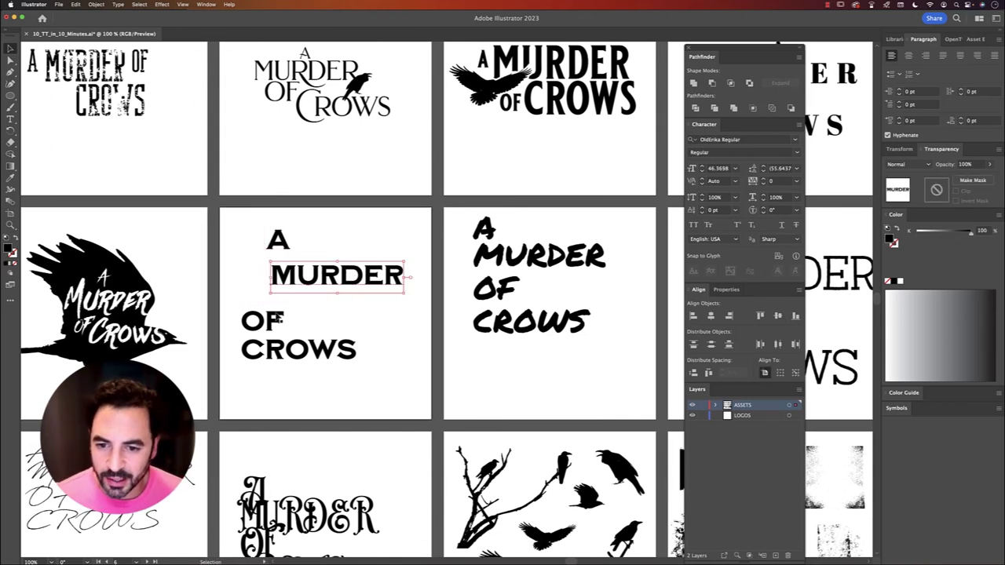
drag(277, 322, 346, 312)
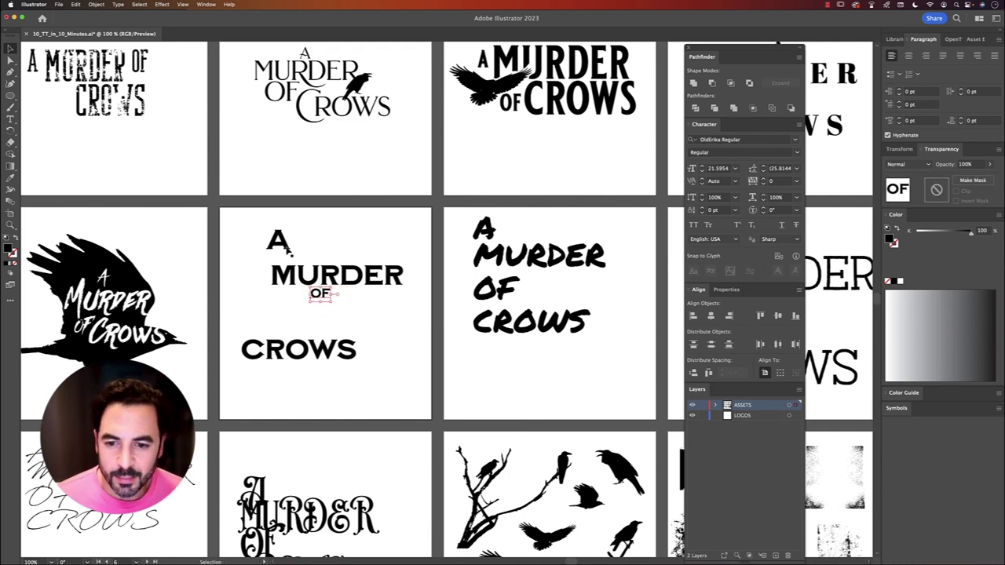
- Give A and OF the Againts brush font with a black fill and no stroke, placing A above MURDER and OF below
shift+click(276, 241)
click(102, 275)
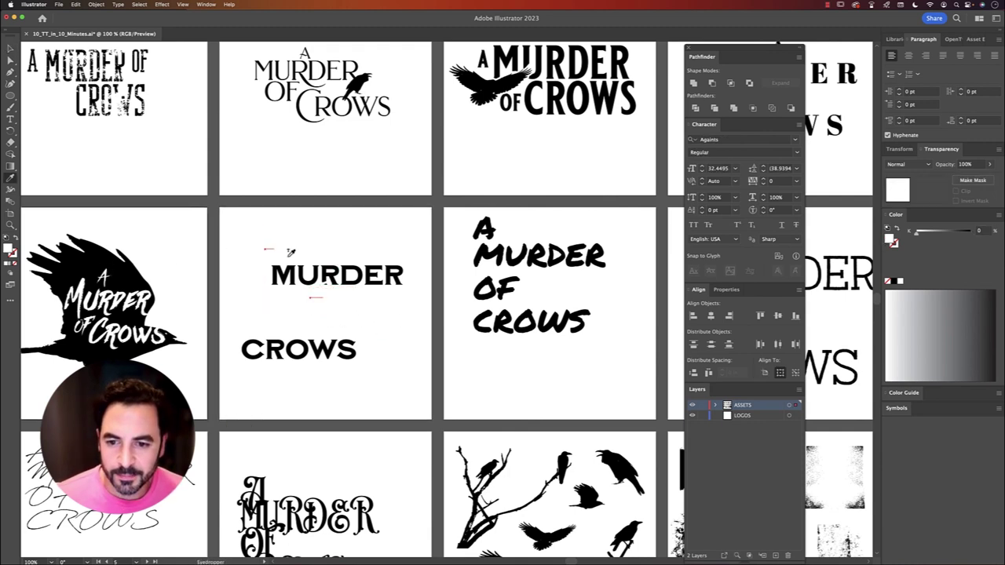
key(d)
key(x)
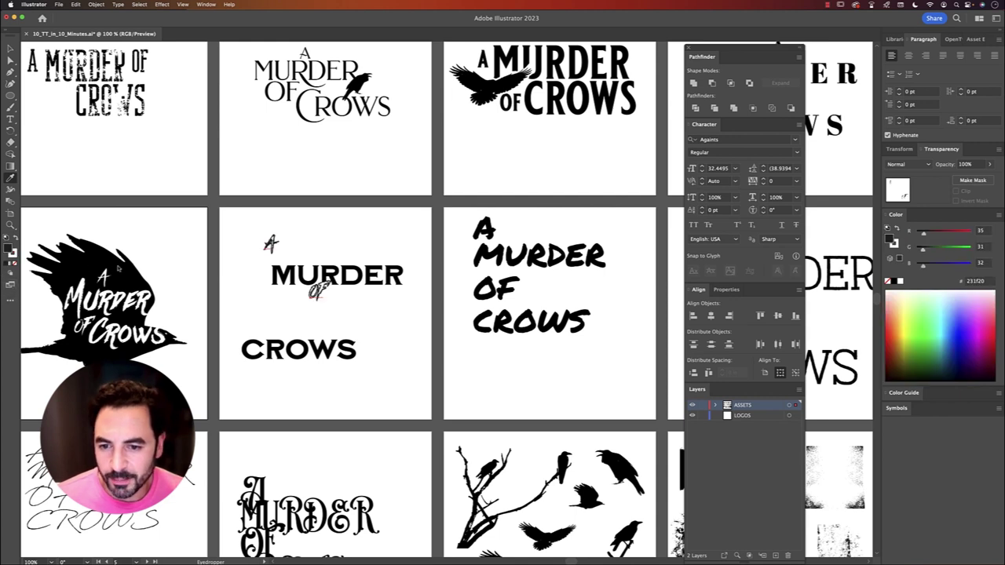
key(shift+x)
key(slash)
key(super+shift+a)
key(v)
drag(275, 247, 331, 255)
drag(320, 294, 333, 307)
key(super+shift+a)
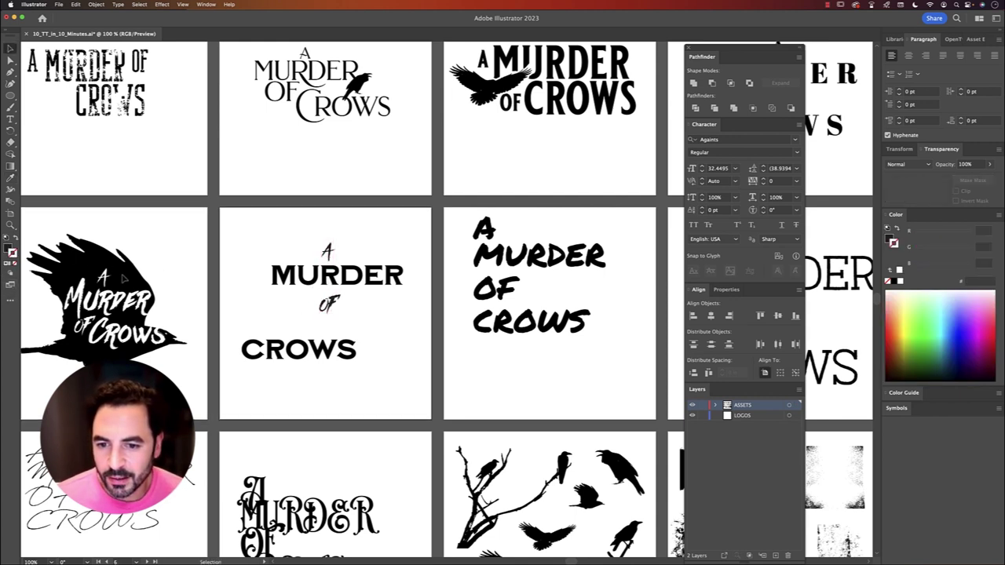
- Shrink MURDER and CROWS to about 24.9 pt and set the small flying crow with OF on it beside MURDER
drag(591, 499, 292, 280)
drag(361, 265, 322, 301)
click(337, 275)
drag(339, 346, 363, 279)
click(321, 338)
click(319, 293)
click(369, 280)
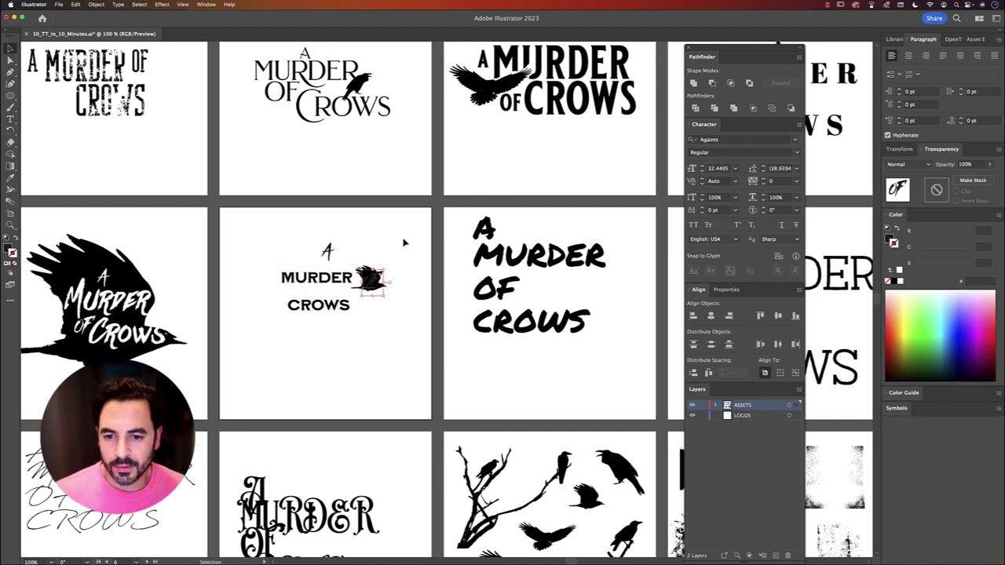
- Color OF white on the crow and move the brush-lettered A down close above MURDER
key(i)
key(v)
click(331, 252)
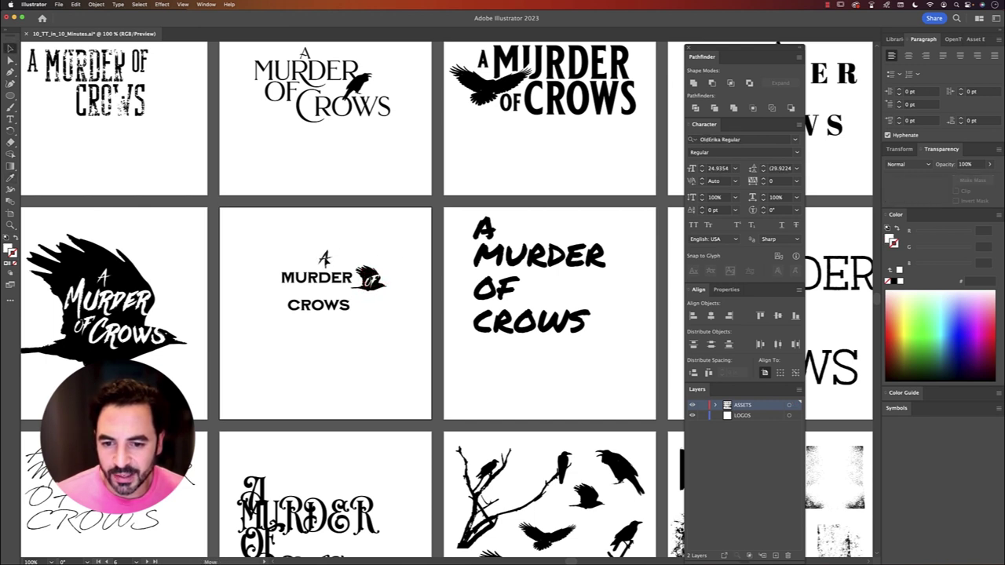
drag(325, 263, 321, 265)
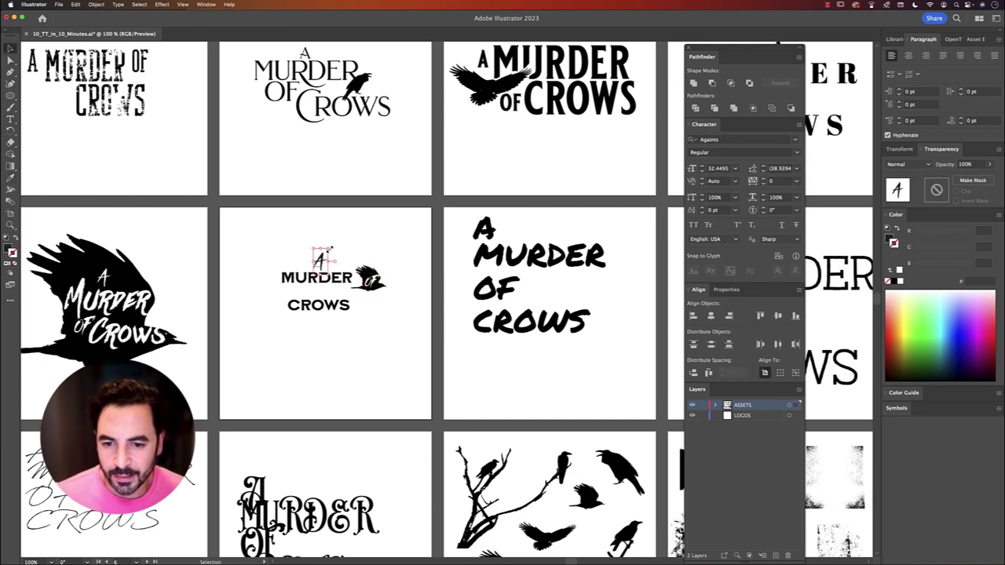
- Tuck the crow with OF against the end of MURDER and move CROWS onto the same line after it
click(372, 278)
drag(372, 279, 368, 276)
drag(338, 308, 422, 281)
- Delete the brush-lettered A and insert "A " in front of MURDER in the same text
click(319, 260)
key(Delete)
key(t)
click(282, 277)
text(A)
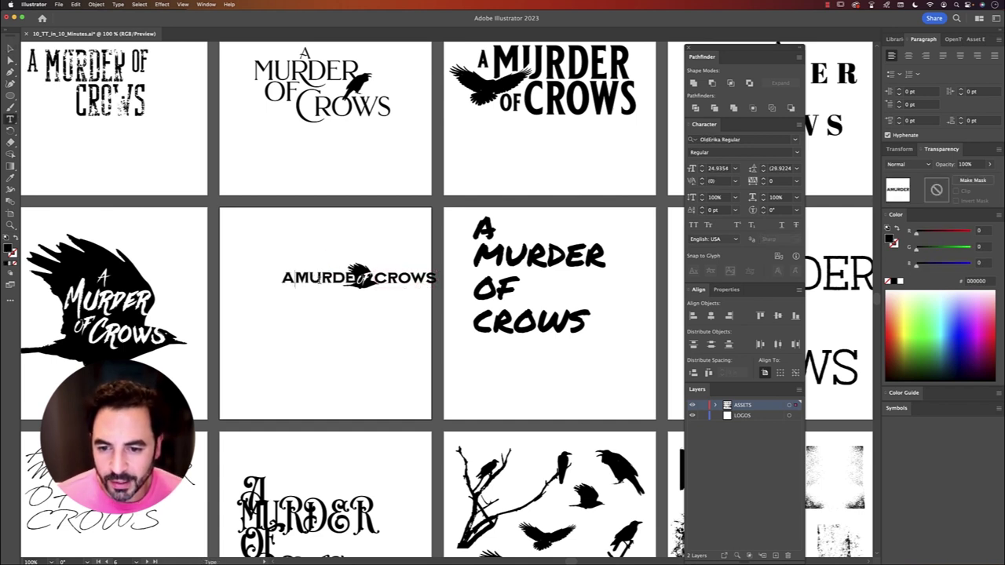
key(Escape)
- Shift A MURDER left so it meets the crow and center the one-line title on its artboard
drag(342, 282, 318, 282)
click(424, 283)
drag(425, 283, 406, 313)
click(405, 280)
- Move the marker-lettered MURDER below CROWS and copy the crow on a branch from the assets onto that artboard
scroll(405, 280, right, 5)
drag(355, 239, 358, 325)
alt+drag(442, 523, 341, 260)
click(408, 222)
- Move the marker-lettered A and CROWS to the right of the branch and delete OF and MURDER
drag(297, 209, 381, 261)
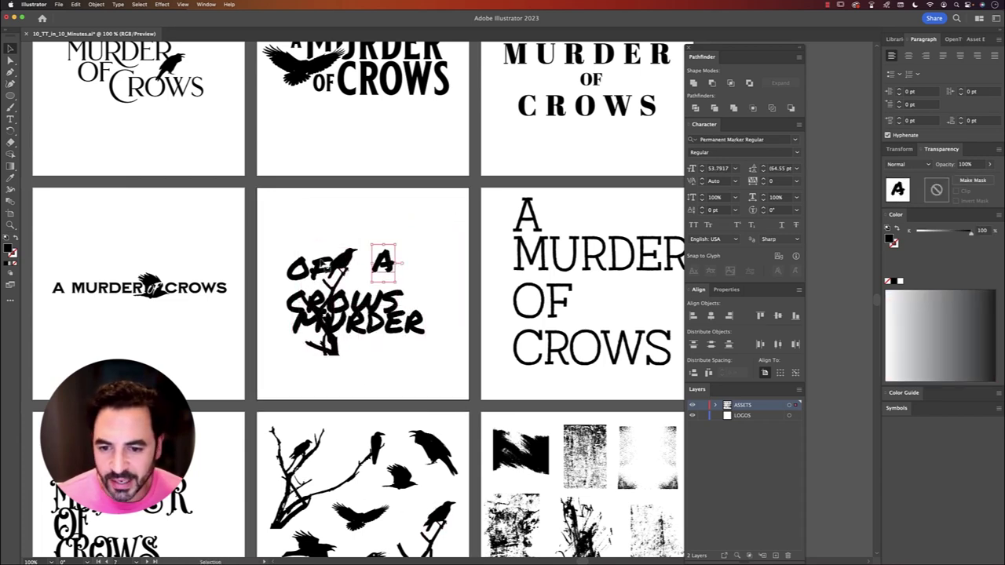
click(322, 266)
key(Delete)
drag(380, 300, 437, 284)
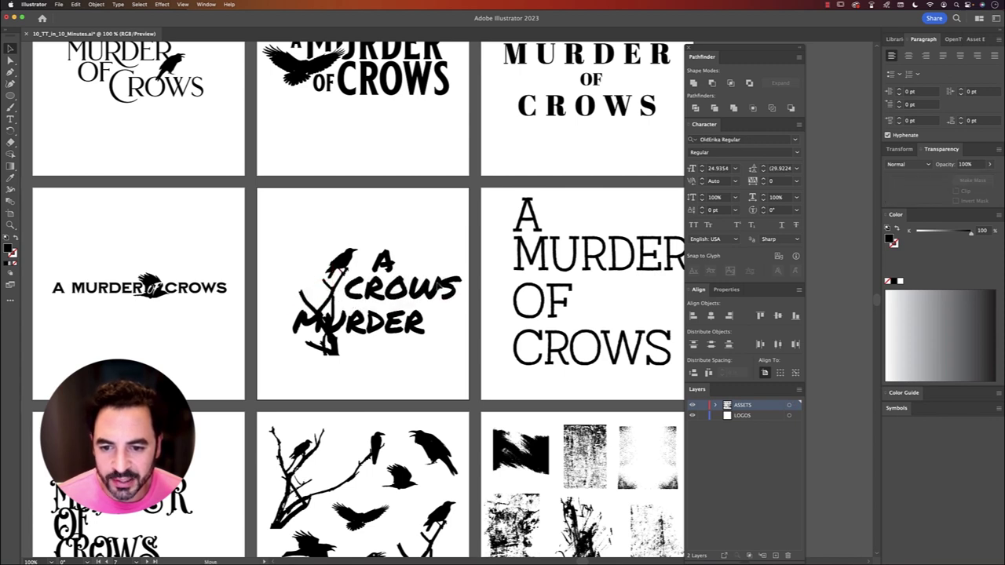
drag(400, 332, 434, 233)
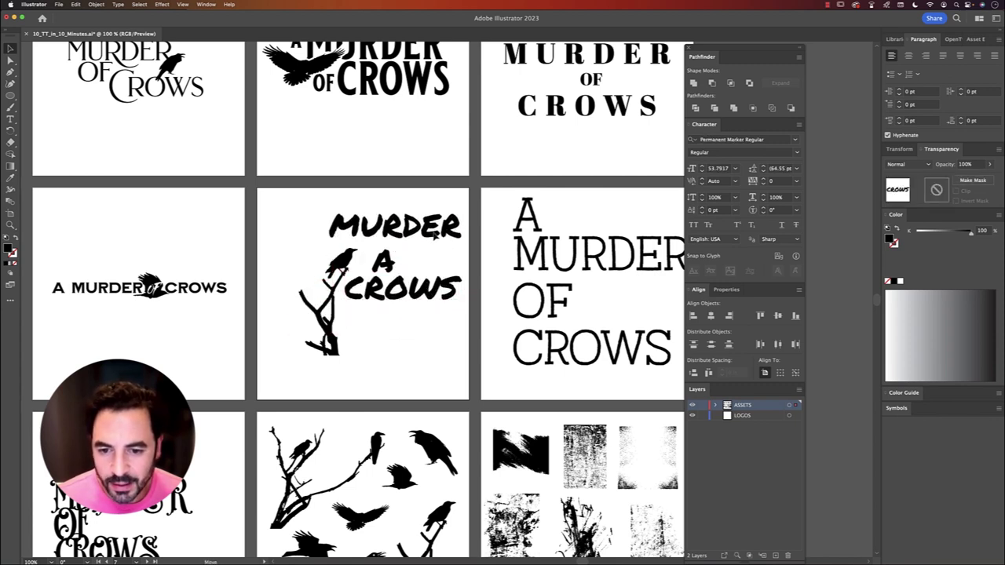
key(Delete)
click(385, 265)
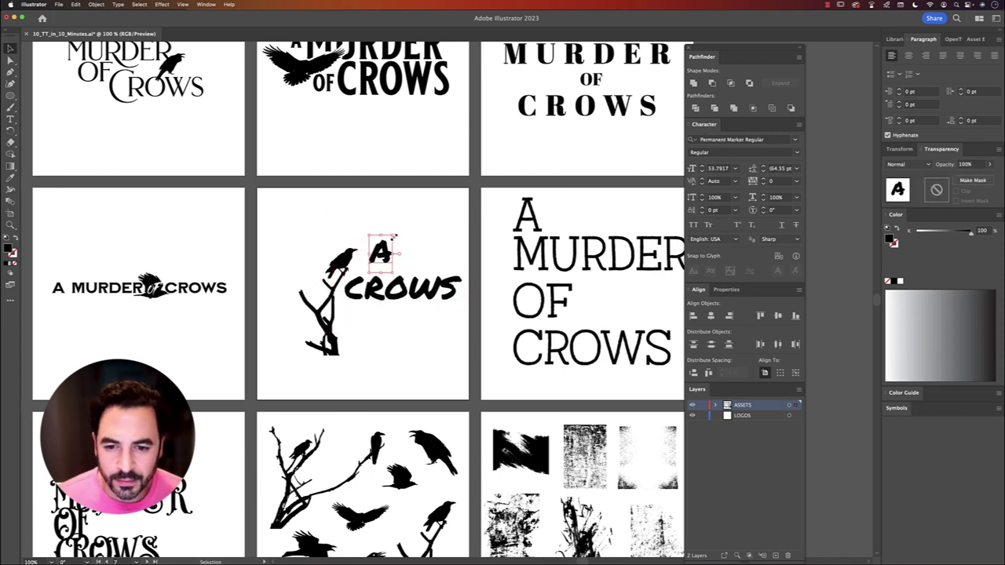
- Duplicate the marker-lettered CROWS and retype the upper copy as "MURDER"
mouse_move(415, 296)
mouse_down()
mouse_move(416, 353)
mouse_move(416, 296)
mouse_up()
double_click(415, 295)
key(ctrl+a)
text(MURDER)
key(Escape)
- Scale A down to about 26.2 pt, copy it below MURDER and retype the copy as "of"
drag(381, 253, 381, 314)
double_click(380, 314)
text(of)
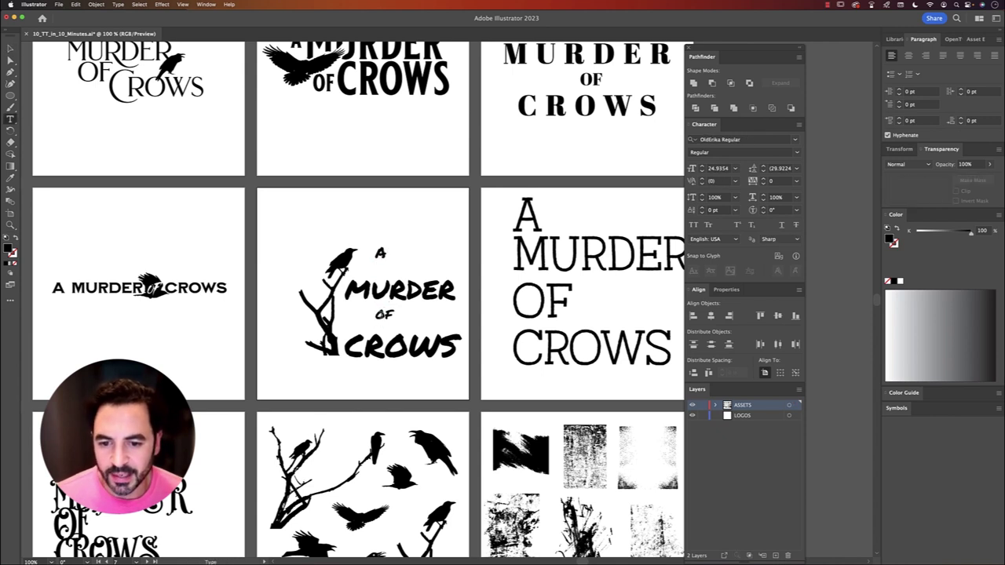
key(Escape)
- Enlarge OF and A and stack them closely around MURDER, with A above it and OF between MURDER and CROWS
drag(405, 326, 413, 334)
click(417, 252)
click(384, 256)
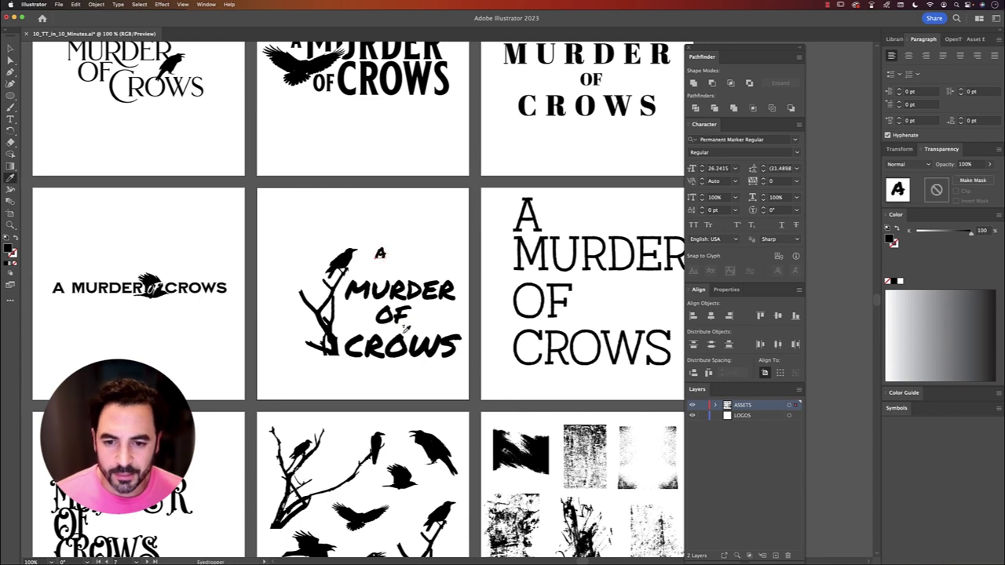
key(super+shift+a)
key(v)
drag(385, 251, 401, 268)
key(super+shift+a)
drag(394, 391, 402, 344)
scroll(417, 385, down, 1)
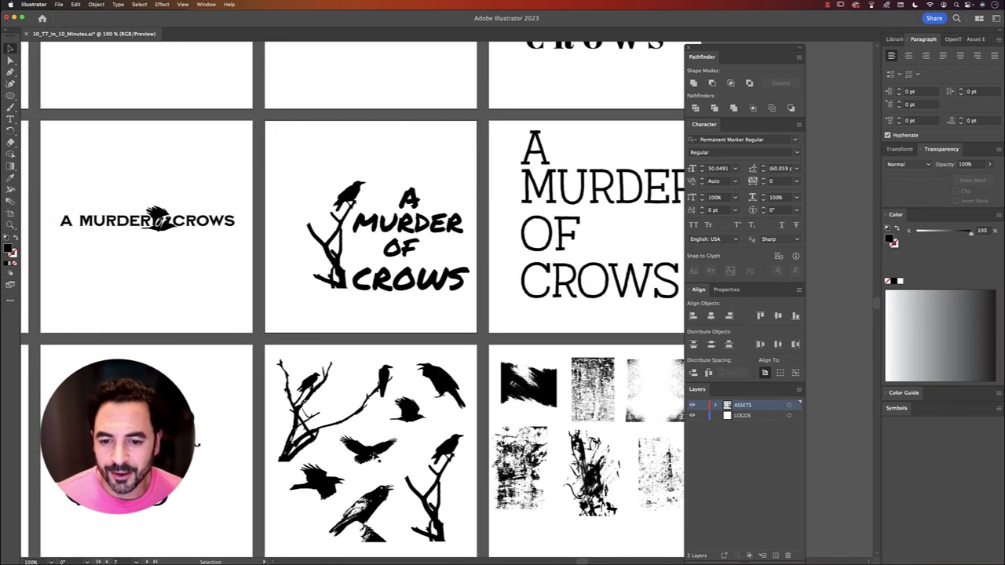
- Copy the flying crow from the assets next to OF and delete the crow on the branch
drag(374, 451, 462, 255)
click(351, 194)
key(Delete)
- Mirror the flying crow so one faces each side of OF, and raise the right-hand one beside A
right_click(462, 254)
mouse_move(493, 390)
click(552, 420)
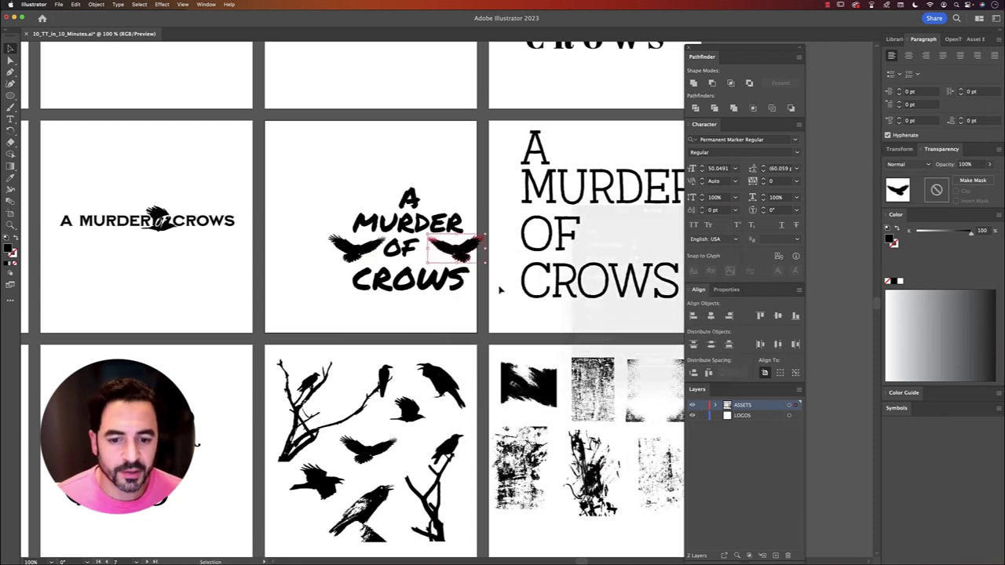
drag(465, 248, 444, 185)
key(super+shift+a)
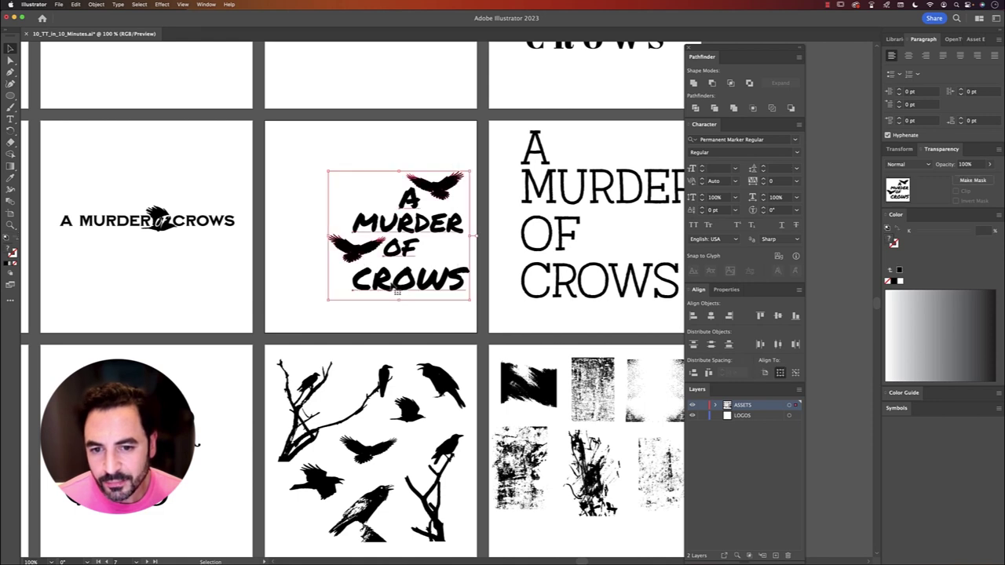
- Move the marker lettering and its two crows left to center them on the artboard and fine-tune the crows
drag(420, 287, 384, 263)
click(395, 267)
click(345, 289)
drag(336, 233, 332, 231)
click(461, 190)
- Copy the large branch with two crows onto the slab-serif artboard, enlarge it and lock it
drag(523, 180, 354, 196)
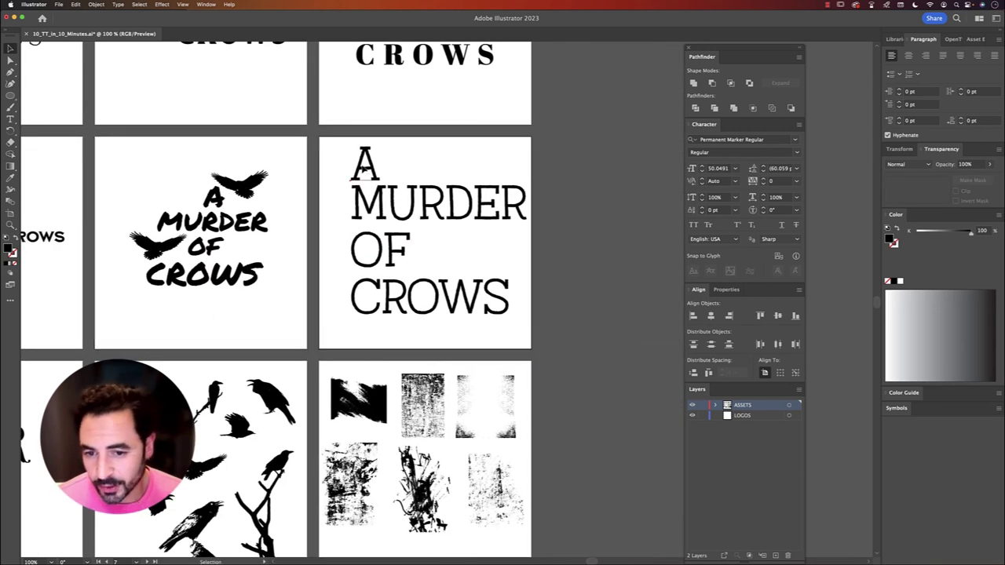
click(364, 167)
scroll(363, 167, down, 2)
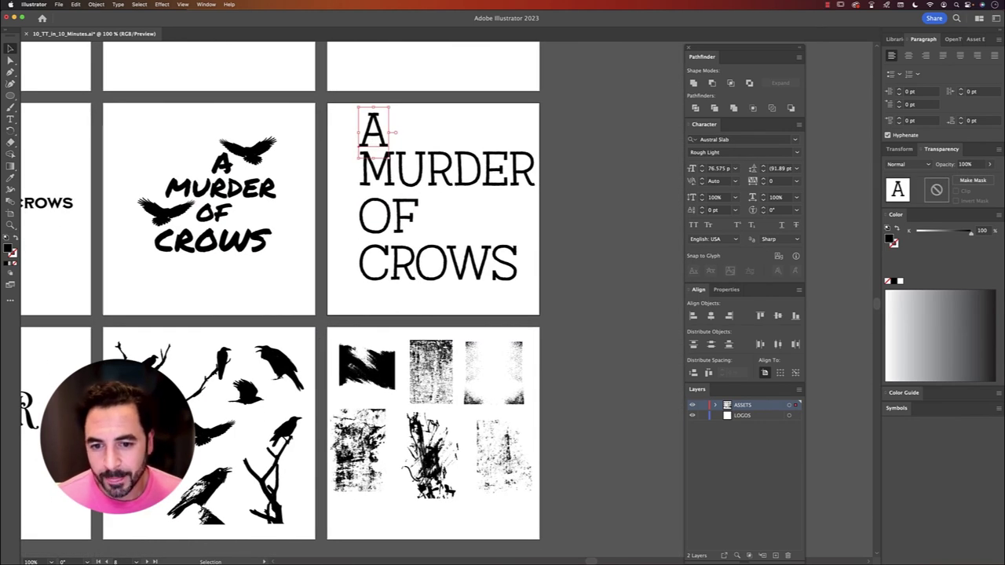
alt+drag(223, 362, 496, 176)
key(super+2)
- Scale the four slab-serif words down to about 42.4 pt and place them over the right-hand branch
drag(351, 108, 512, 297)
alt+shift+drag(536, 107, 437, 210)
drag(455, 247, 478, 280)
click(463, 297)
drag(552, 115, 379, 284)
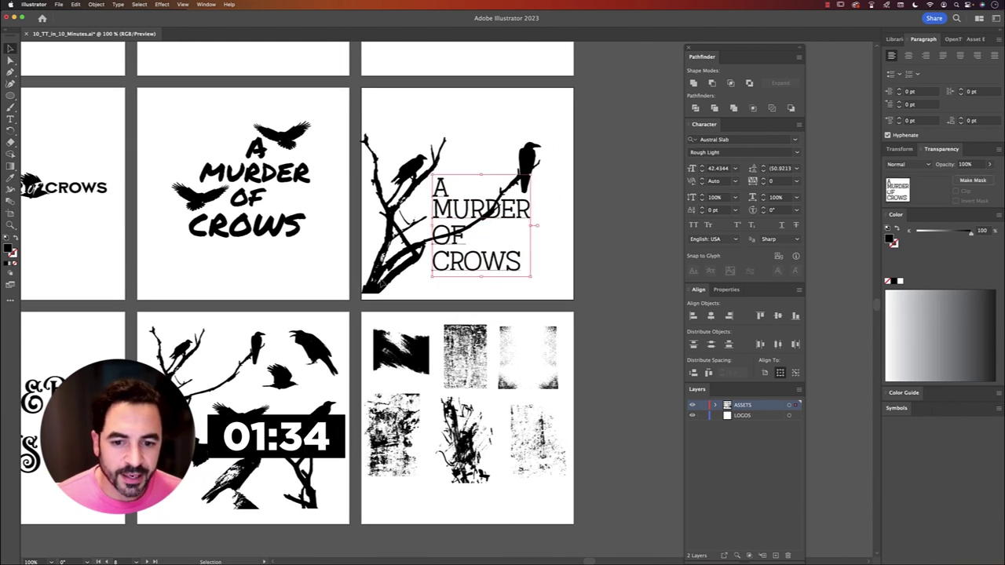
- Unlock the branch artwork and move it slightly up and to the right on the artboard
click(383, 284)
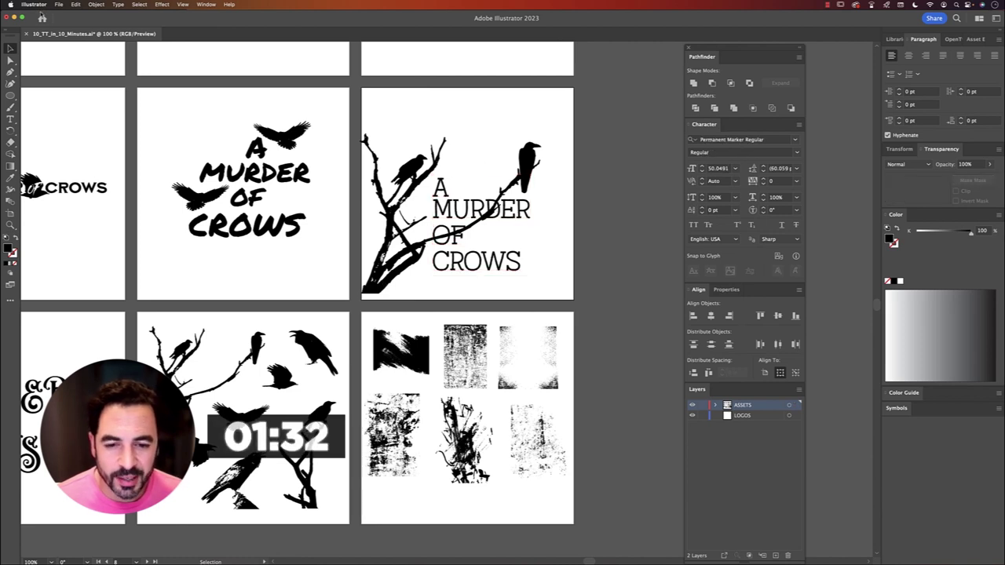
click(96, 5)
click(105, 81)
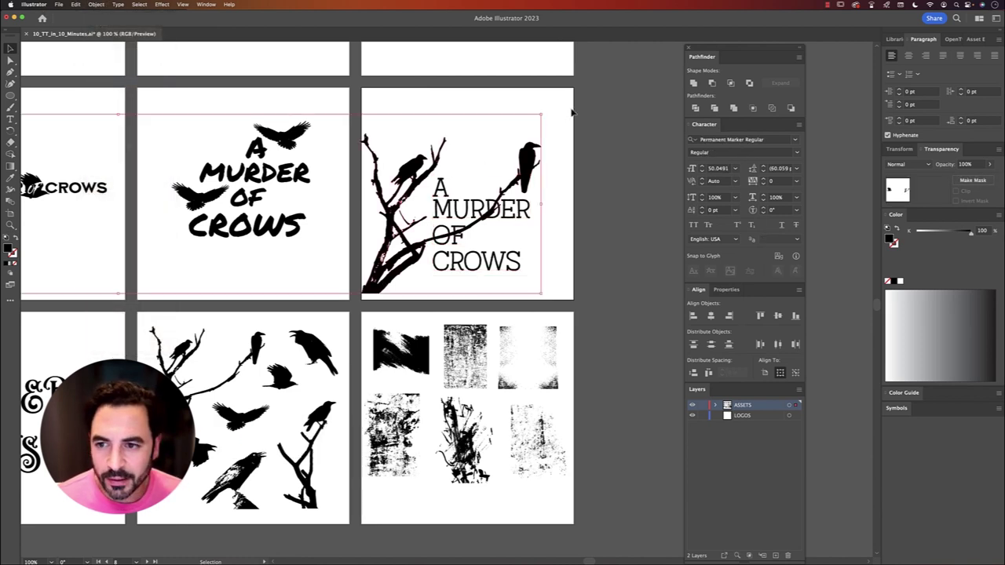
click(572, 112)
drag(532, 165, 541, 154)
- Select the slab-serif MURDER and CROWS and enlarge both together
click(523, 212)
shift+click(519, 266)
drag(531, 284, 552, 297)
- Arrange the slab-serif words with A just above MURDER, OF beneath its left end and CROWS beside OF
drag(470, 188, 469, 166)
click(471, 156)
mouse_move(449, 235)
mouse_down()
mouse_move(469, 226)
mouse_move(452, 225)
mouse_up()
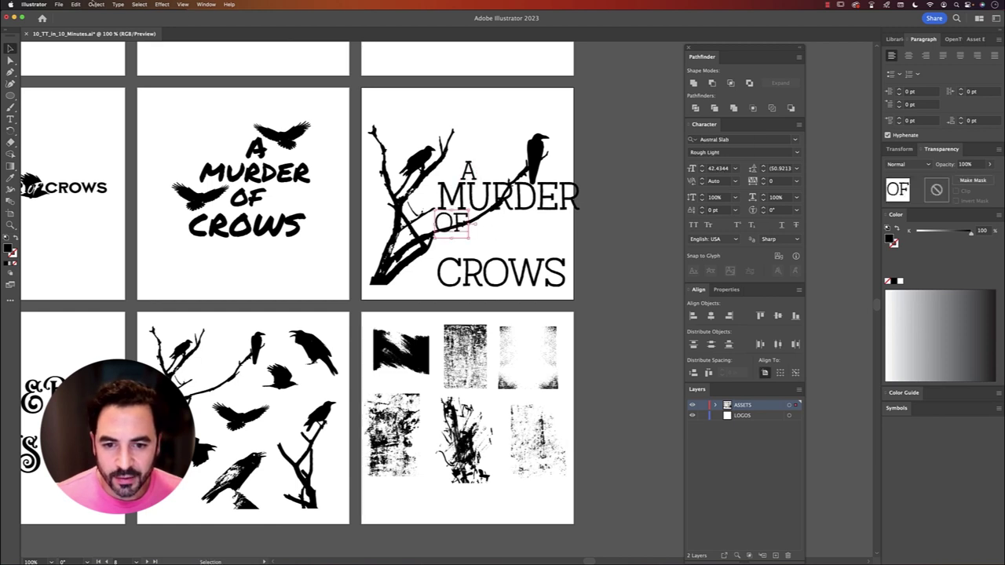
click(96, 4)
click(101, 81)
drag(497, 274, 529, 227)
- Scale the branch and slab-serif title down together and center the design on the artboard
drag(604, 282, 385, 124)
drag(593, 124, 549, 157)
drag(503, 195, 507, 170)
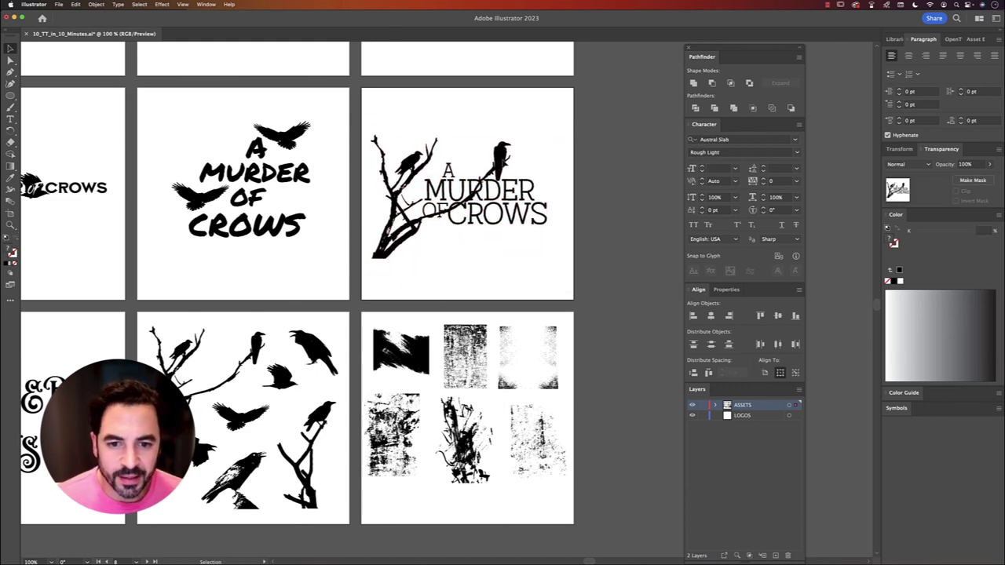
click(504, 253)
- Change the slab-serif A and OF to the Rough Regular style of Austral Slab
click(438, 210)
shift+click(449, 171)
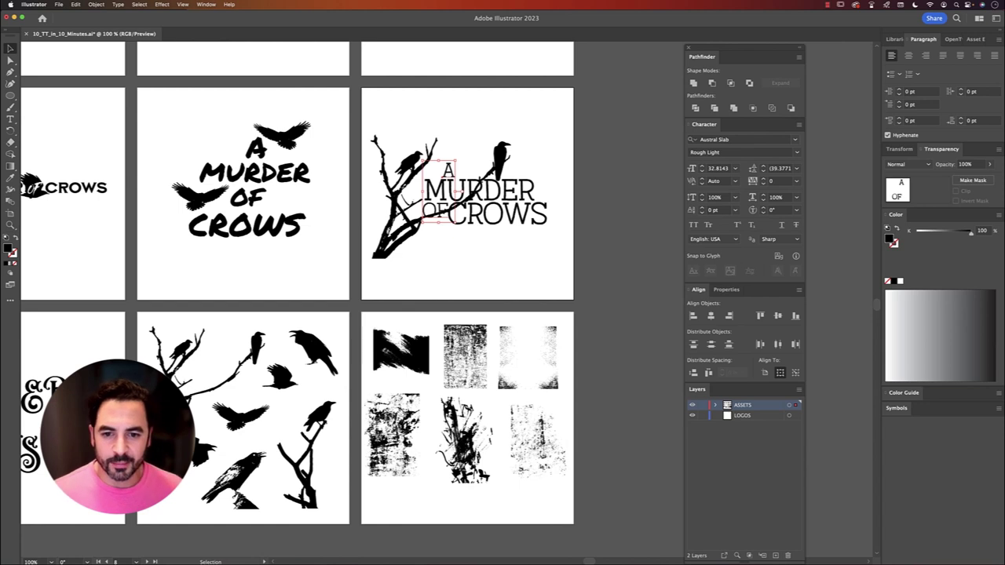
click(796, 152)
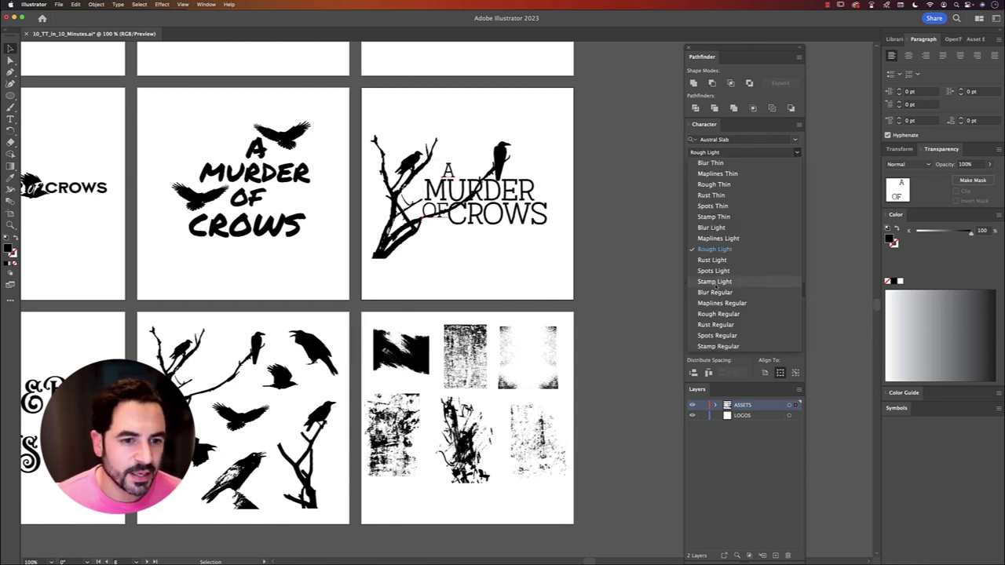
click(719, 314)
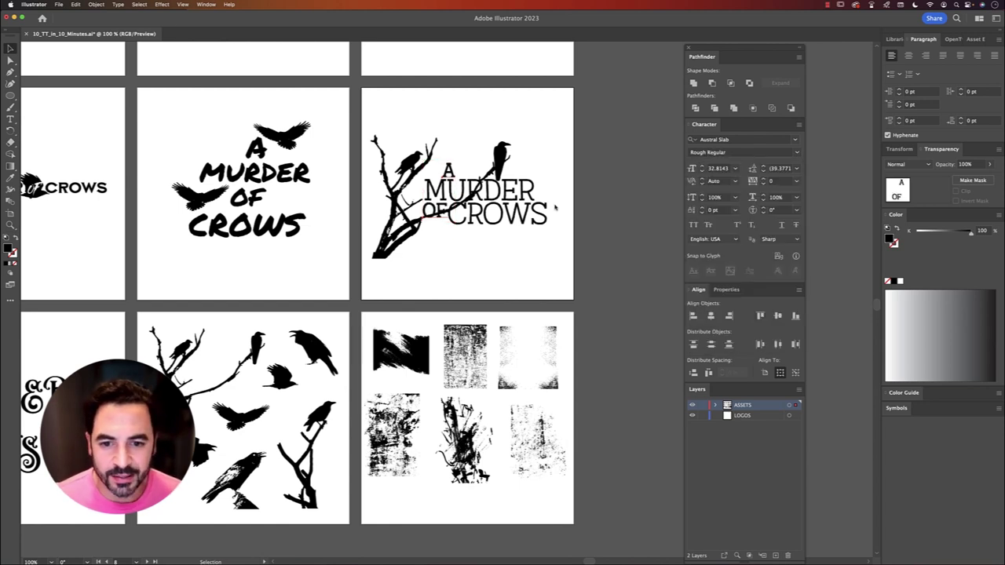
- Copy the textured perched crow from the assets onto the artboard with the ornate lettering
drag(202, 371, 482, 213)
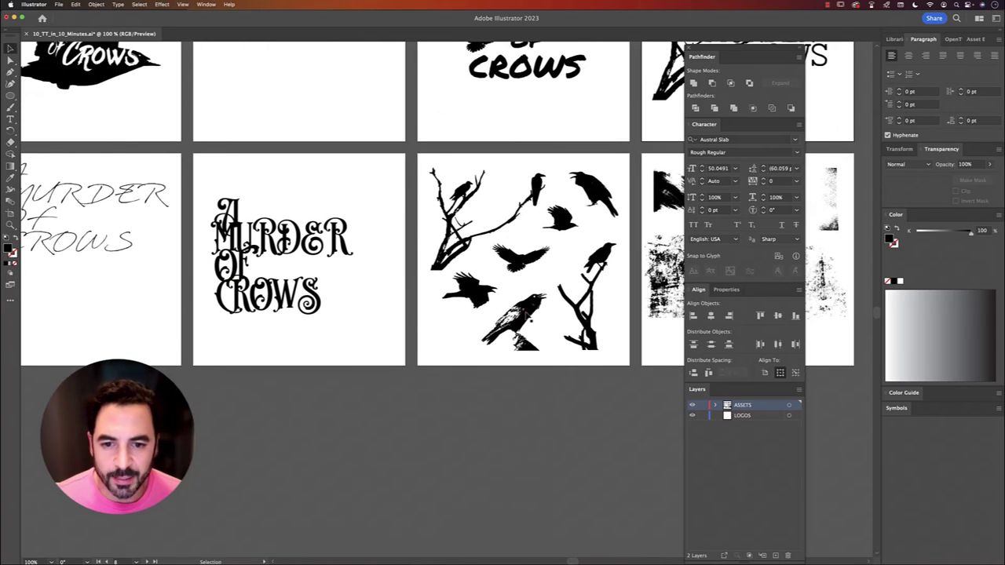
alt+shift+drag(527, 314, 610, 324)
- Retype the A of the ornate title so it uses the font's plainer A letterform
click(581, 237)
key(y)
key(t)
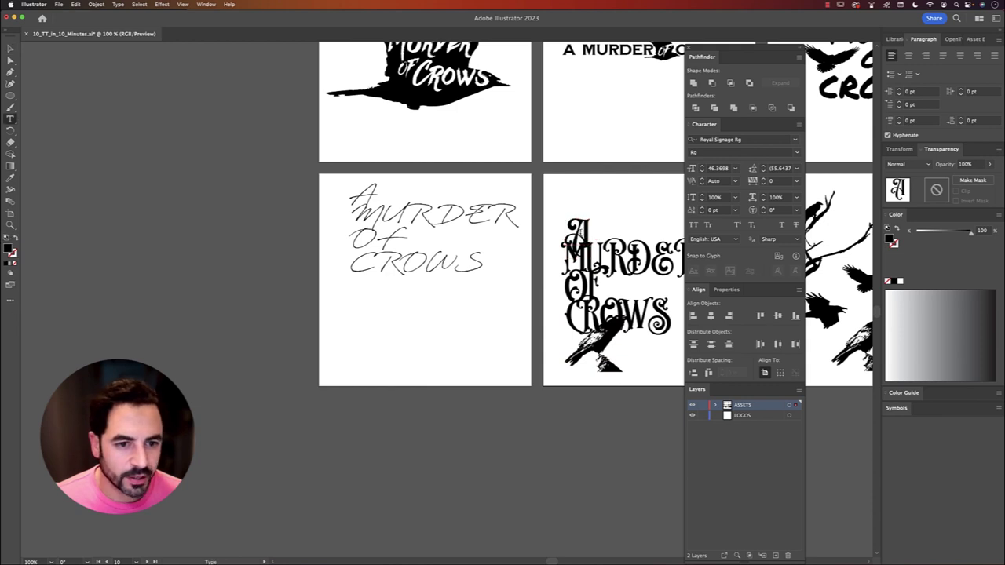
click(587, 237)
text(A)
key(Escape)
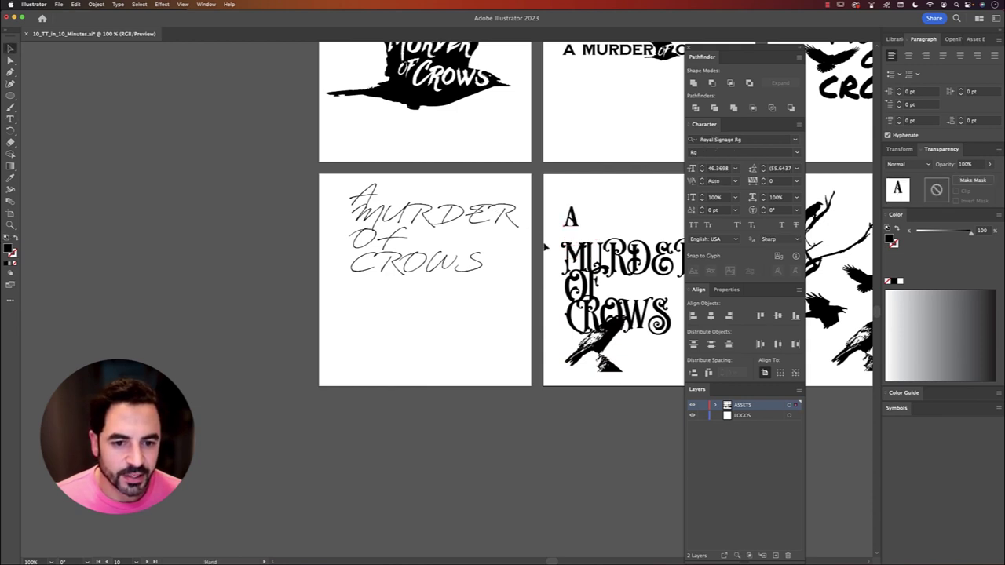
- Place the ornate MURDER beside the A and retype it as "Muirder" with only the initial letter ornate
drag(595, 239, 422, 251)
drag(476, 276, 490, 239)
double_click(487, 251)
text(Muirder)
key(Escape)
- Delete the ornate OF, then move CROWS up beneath the second word and retype it as "Crows"
drag(404, 305, 540, 288)
key(Delete)
drag(443, 328, 492, 269)
double_click(493, 269)
text(Crows)
key(Escape)
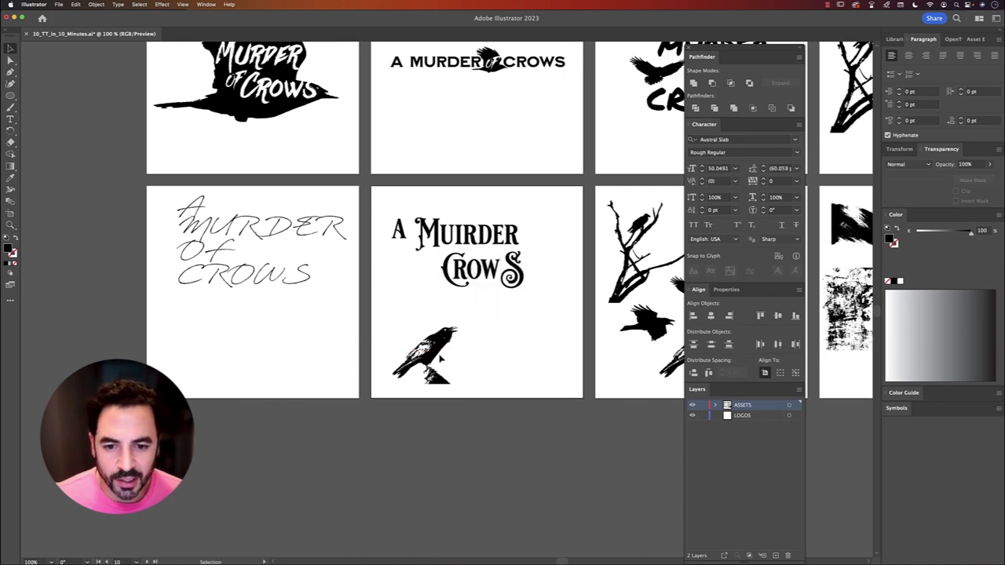
- Position the textured perched crow beside CROWS and replace the word's ornate final S with a lowercase "s"
drag(424, 355, 410, 275)
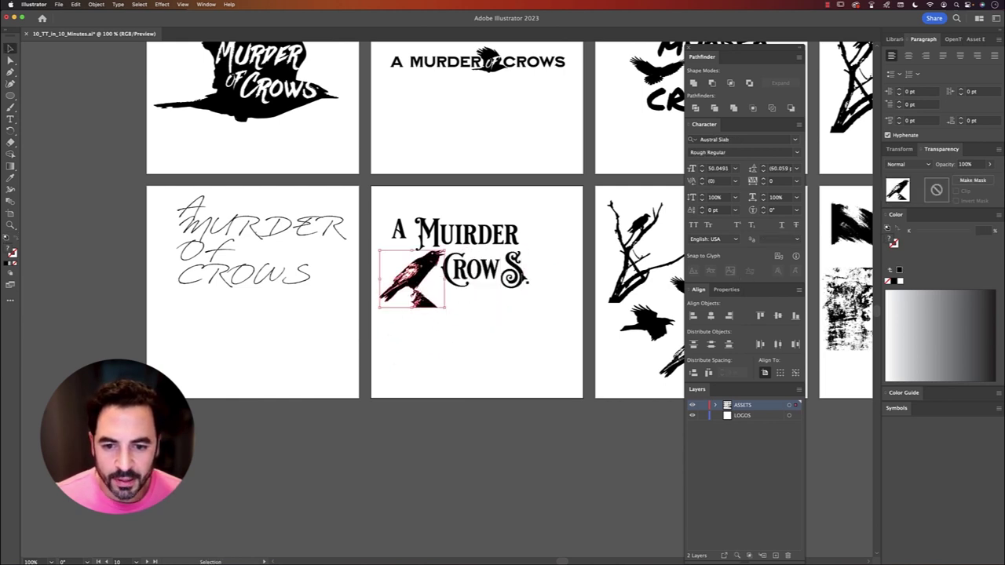
key(t)
drag(500, 274, 553, 278)
text(s)
super+click(545, 279)
key(v)
- Shift CROWS down against the crow and move the A to the artboard's upper-left corner
drag(487, 271, 474, 286)
key(super+shift+a)
drag(399, 230, 390, 208)
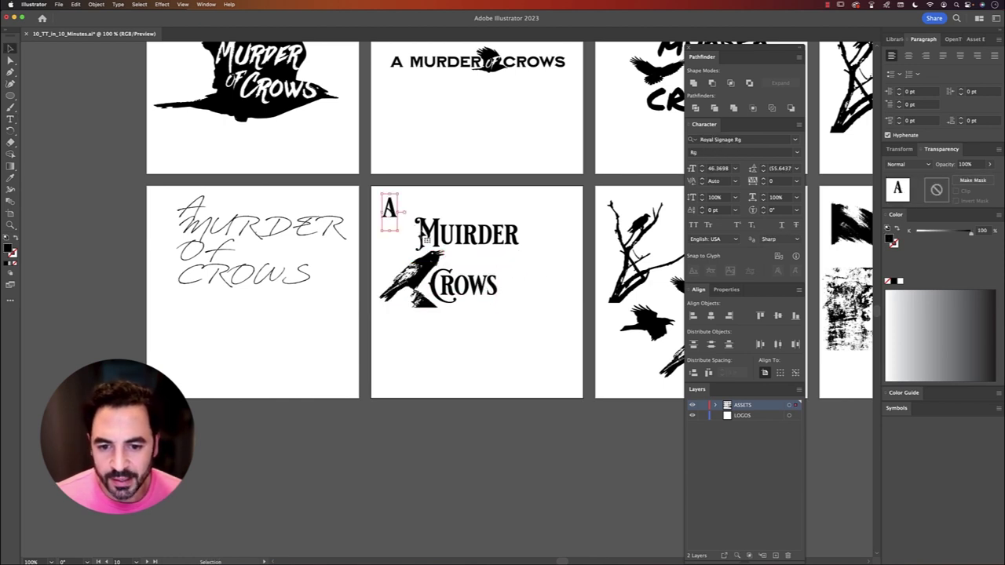
click(512, 203)
drag(482, 206, 448, 225)
drag(266, 244, 264, 292)
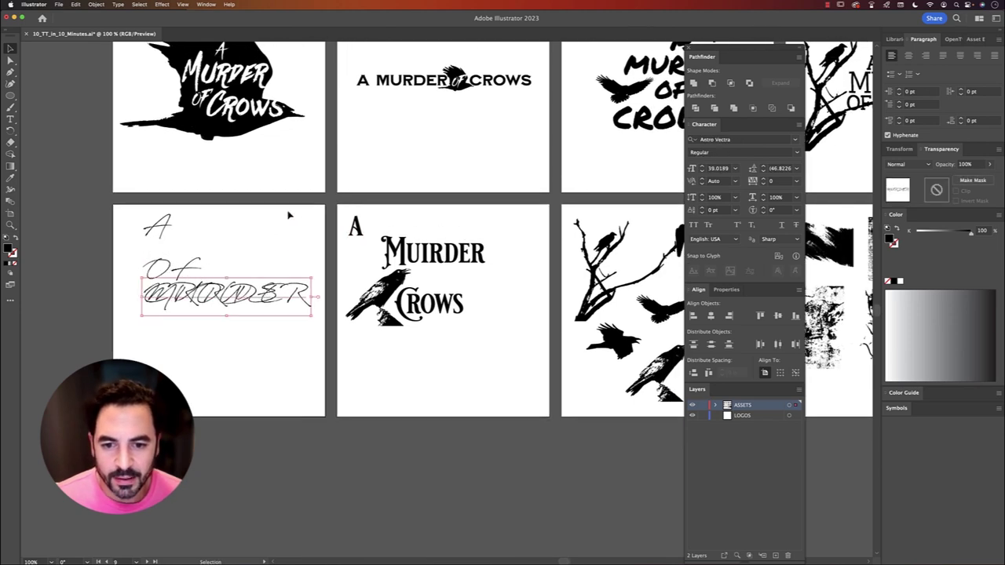
key(super+z)
scroll(279, 243, down, 2)
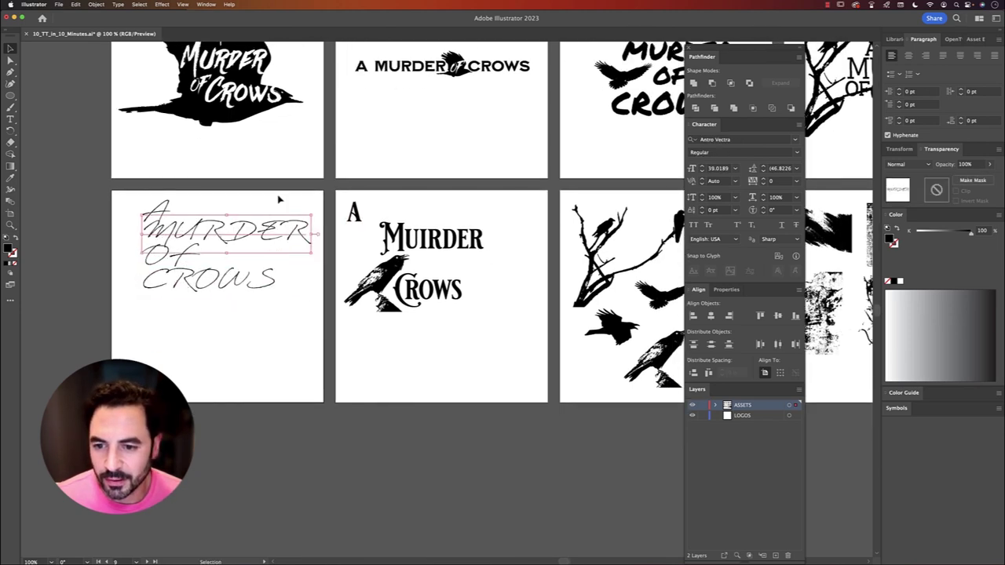
click(279, 198)
- Arrange the handwritten script words A, MURDER, OF and CROWS as four staggered lines spread across the artboard
drag(313, 236, 280, 245)
drag(158, 241, 145, 264)
click(252, 212)
key(super+a)
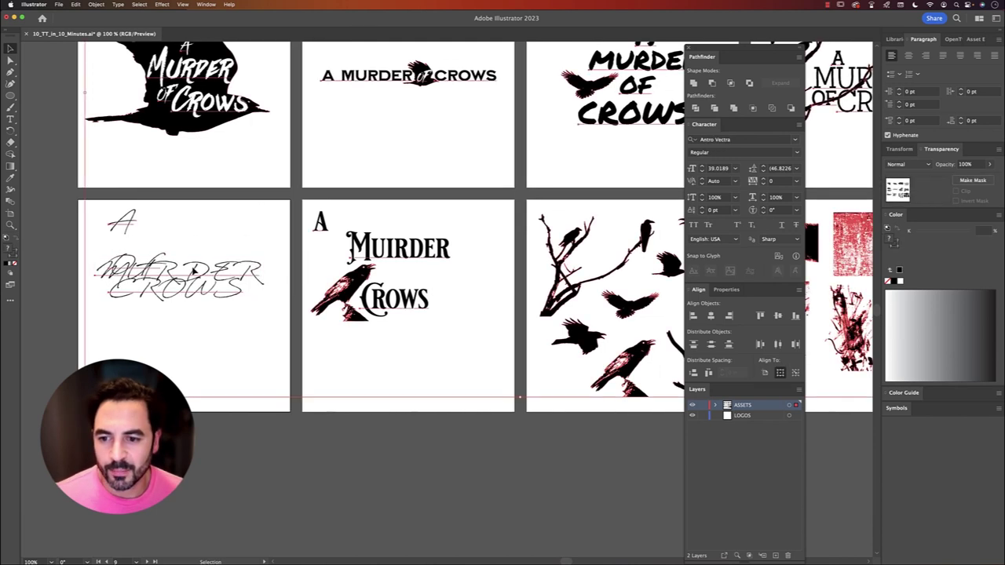
drag(251, 209, 201, 324)
drag(209, 274, 213, 237)
drag(131, 216, 192, 205)
drag(192, 320, 180, 292)
drag(251, 206, 199, 333)
- Duplicate the A of the perched-crow title and change the copy's text to "of"
click(385, 379)
drag(562, 382, 502, 394)
drag(411, 383, 455, 406)
key(super+minus)
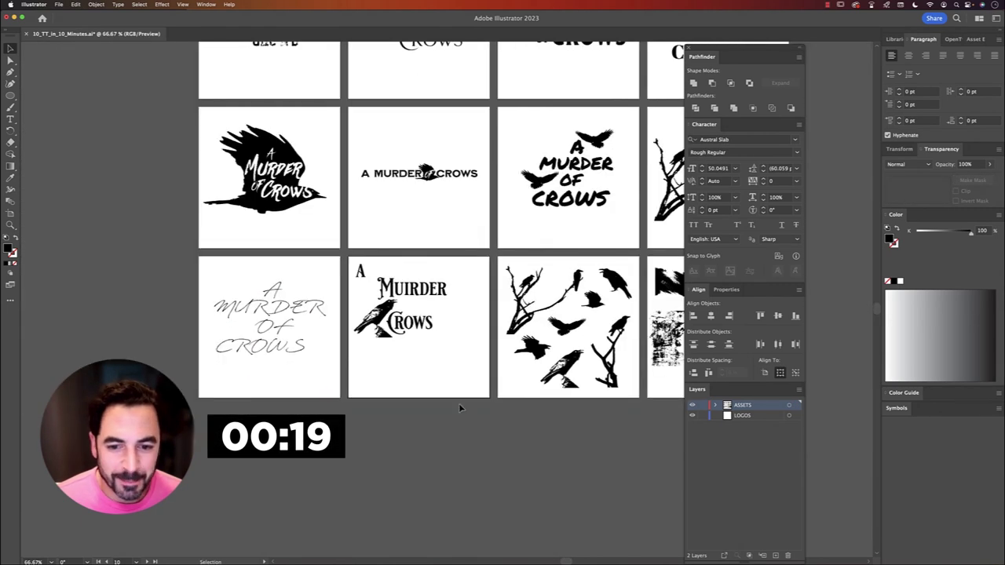
drag(364, 275, 455, 297)
double_click(454, 290)
text(of)
key(super+a)
text(of)
key(super+shift+a)
- Stack A above the second word and OF above CROWS, then enlarge and center the perched-crow design on its artboard
key(v)
drag(454, 292, 364, 353)
key(super+shift+a)
drag(447, 339, 479, 377)
drag(387, 328, 390, 334)
key(super+shift+a)
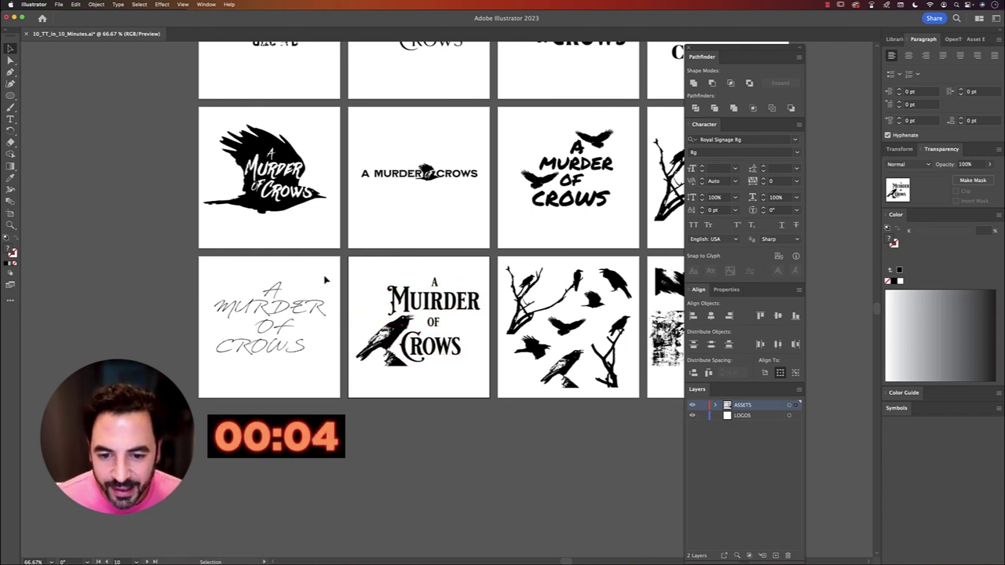
- Review the complete set of title treatments across all the artboards
drag(435, 281, 309, 333)
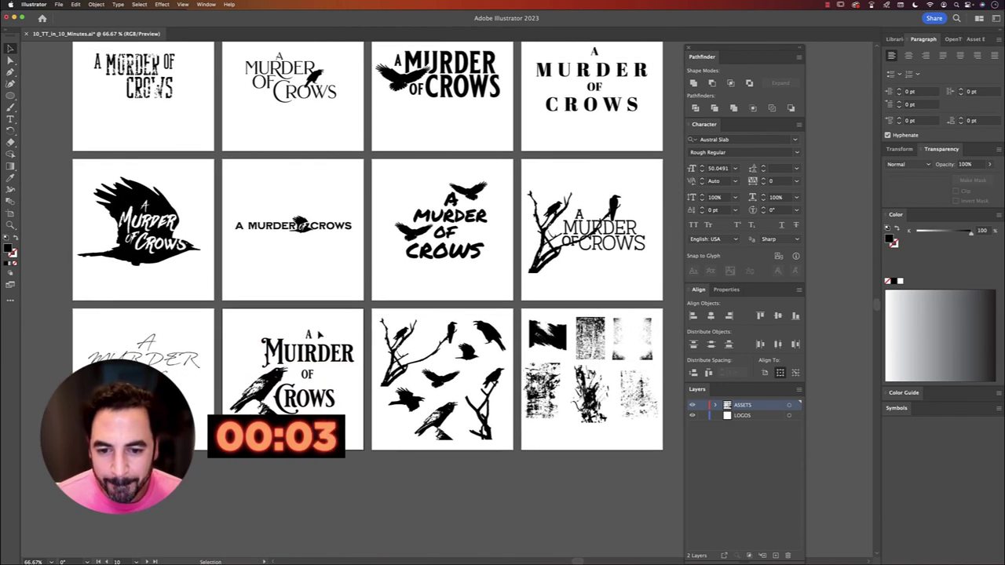
click(691, 407)
click(691, 407)
key(super+minus)
drag(377, 250, 398, 302)
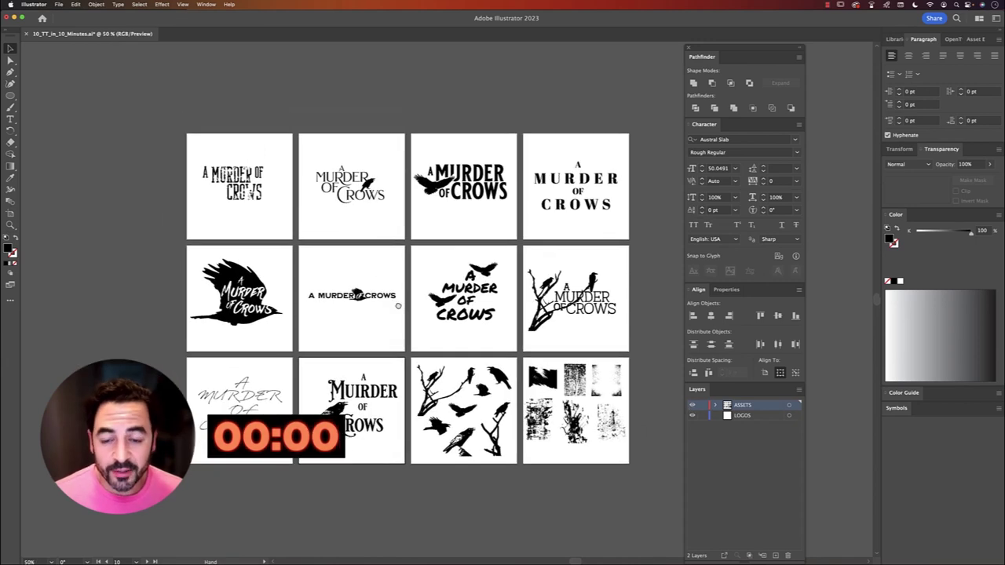